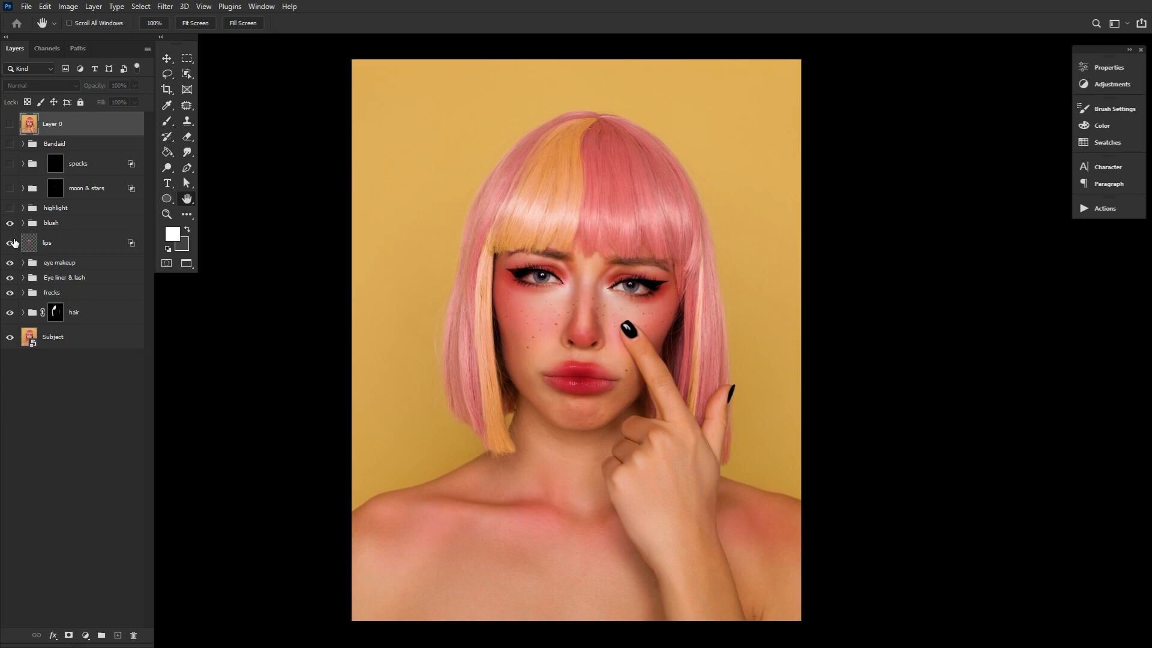
Hide the lips, eye makeup, Eye liner & lash, frecks and hair layers one after another to review each effect
left_click(10, 242)
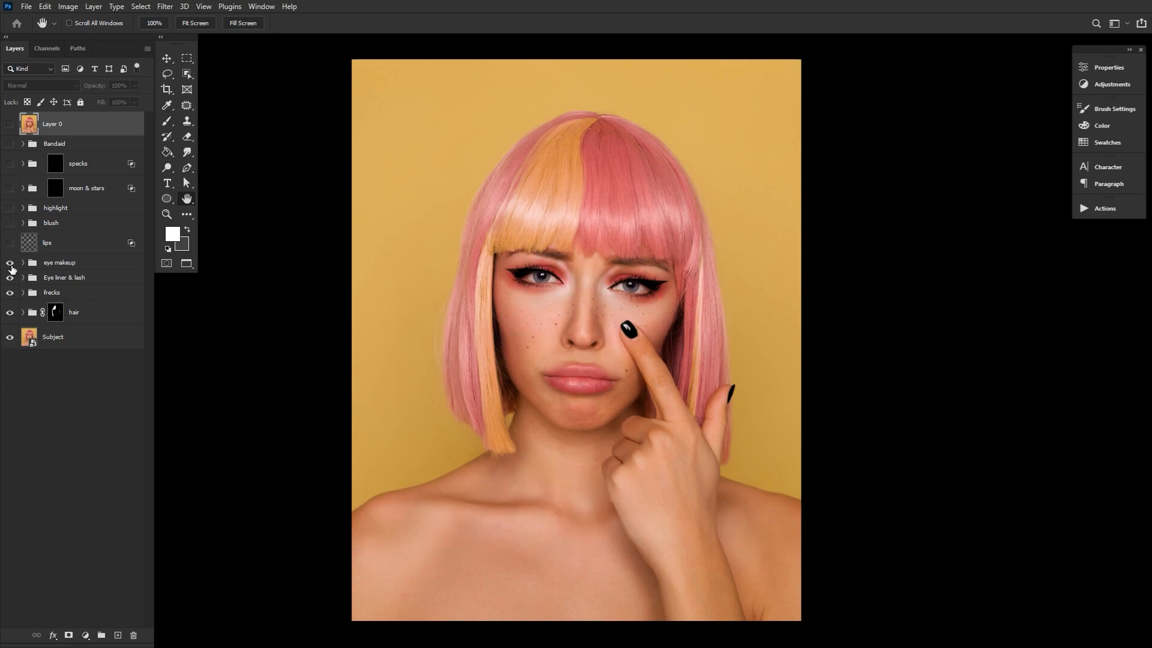
left_click(10, 262)
left_click(10, 277)
left_click(10, 292)
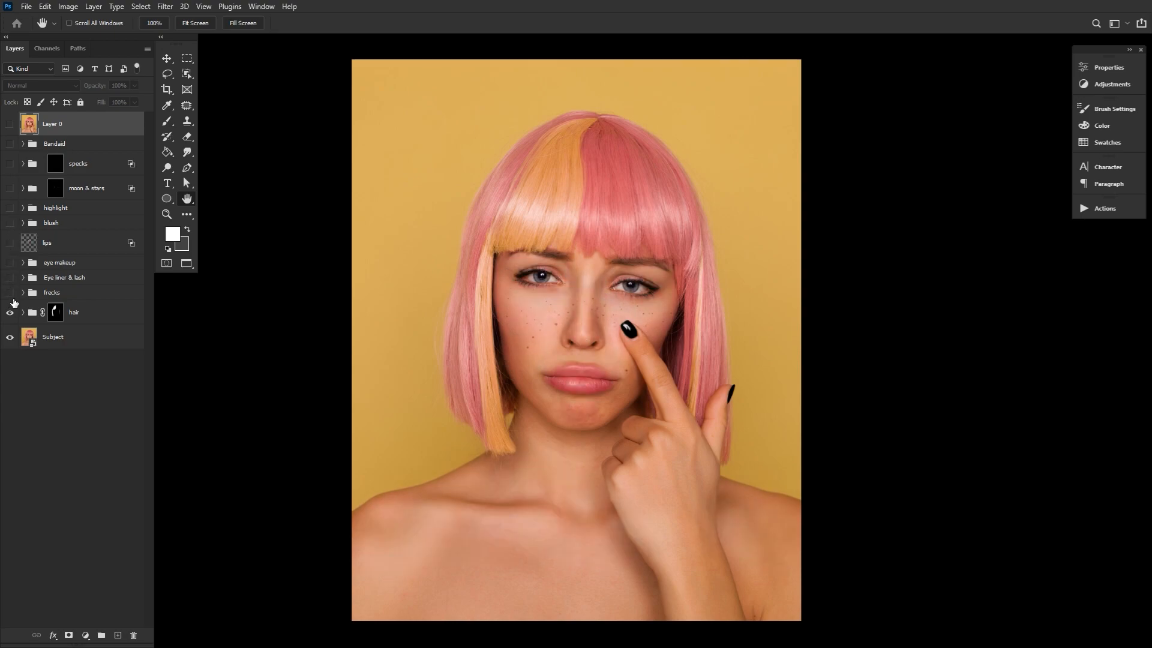
left_click(9, 312)
Show the layers from hair up to Bandaid again, and toggle Layer 0 to compare the finished makeup with the original portrait
left_click(10, 312)
left_click(9, 292)
left_click(9, 277)
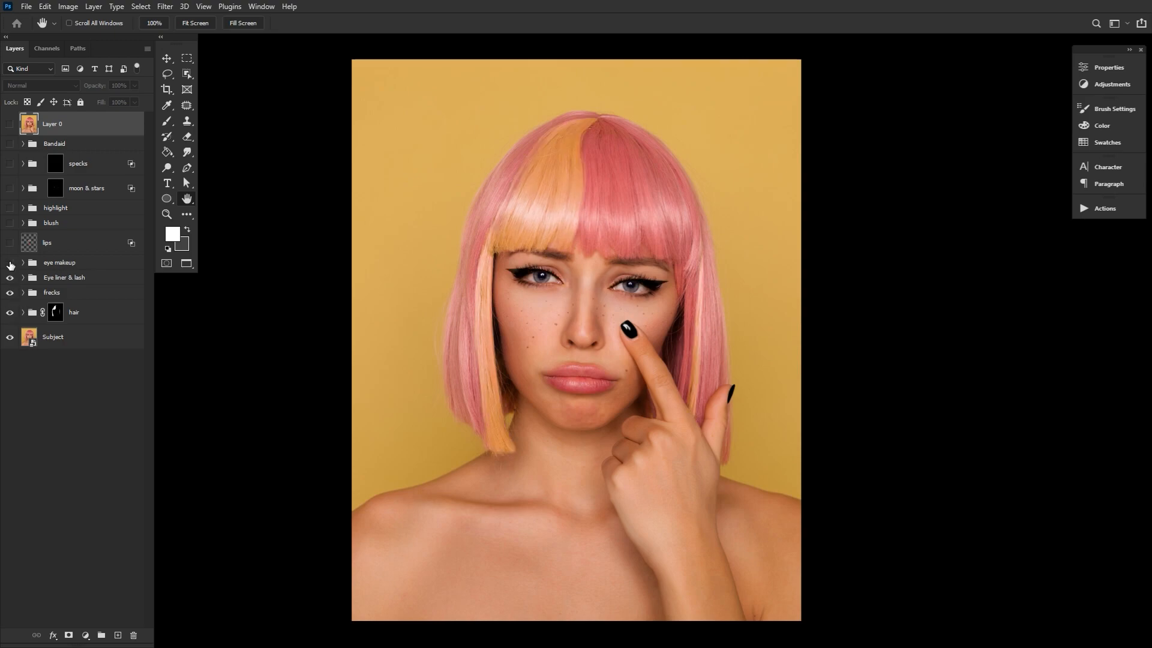
left_click(10, 262)
left_click(9, 243)
left_click(10, 222)
left_click(10, 208)
left_click(10, 187)
left_click(9, 163)
left_click(10, 143)
left_click(9, 124)
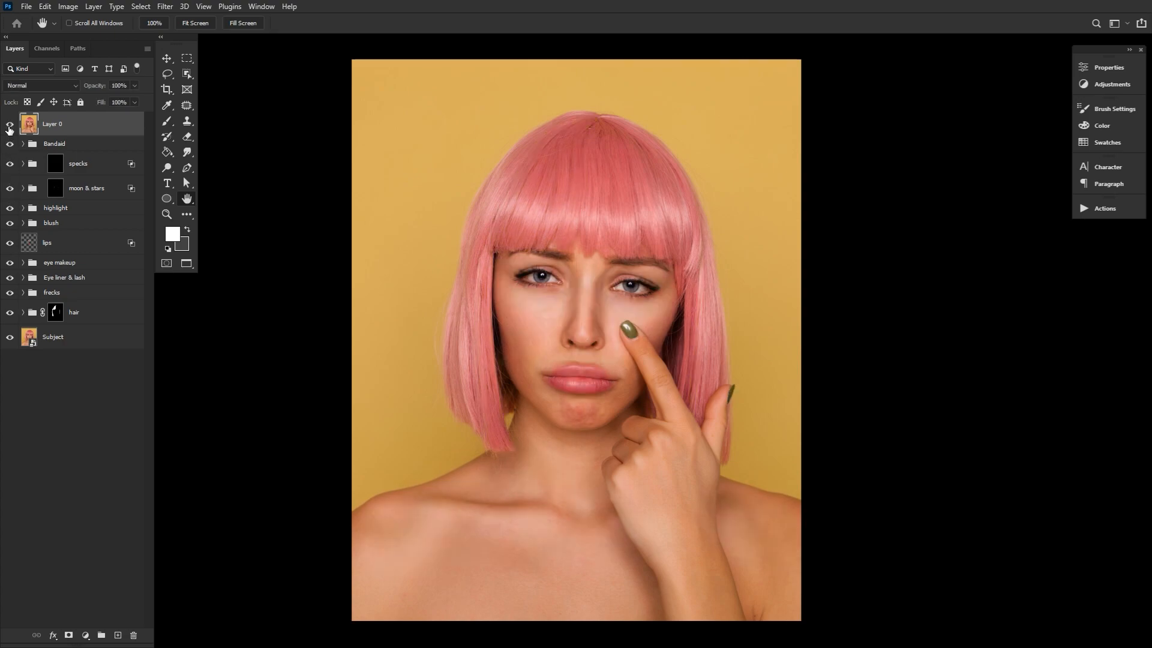
left_click(9, 124)
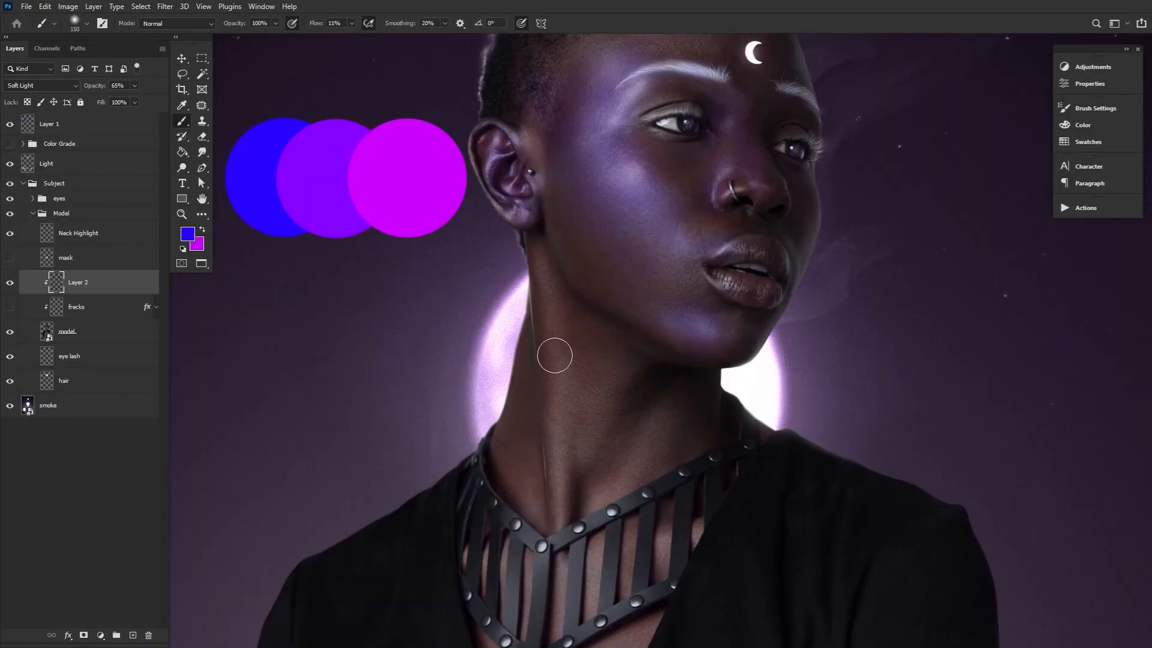
Brush blue light over the model's face and neck on Layer 2, with the brush enlarged to 250 px
mouse_move(555, 356)
left_mouse_down()
mouse_move(655, 430)
mouse_move(555, 578)
left_mouse_up()
key("bracketright")
key("bracketright")
key("bracketright")
left_click_drag(635, 229, 624, 468)
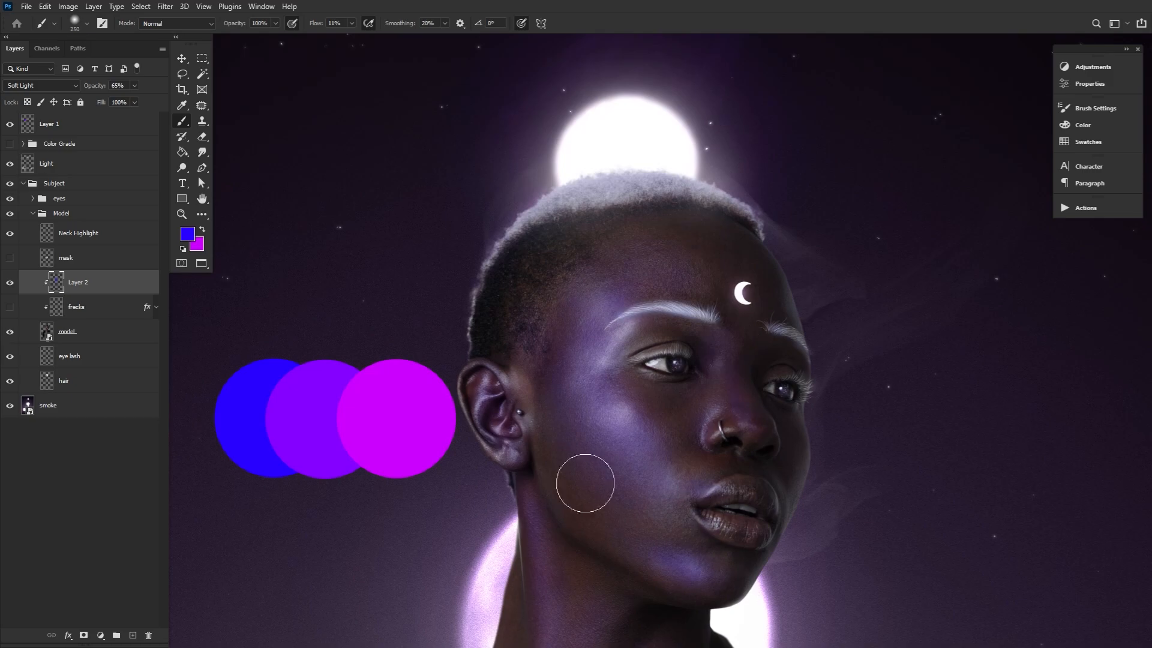
left_click_drag(699, 553, 669, 39)
Set the clipped layer above Layer 2 to Overlay and paint violet highlights over the face and neck with a smaller brush
key("bracketleft")
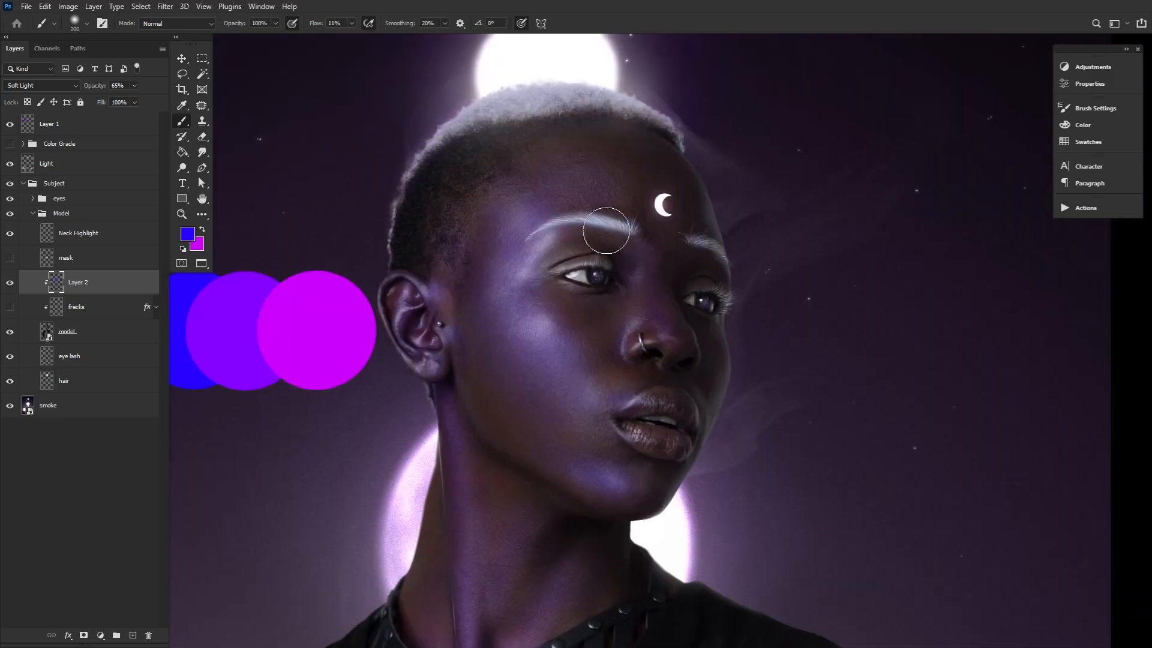
left_click(40, 86)
left_click(54, 231)
left_click_drag(608, 567, 586, 306)
left_click_drag(450, 298, 422, 567)
left_click_drag(421, 567, 421, 336)
left_click_drag(489, 120, 478, 617)
left_click_drag(574, 501, 601, 421)
Add another clipped layer above the painted highlights and set its blending mode to Overlay
left_click(134, 635)
left_click(40, 85)
left_click(54, 221)
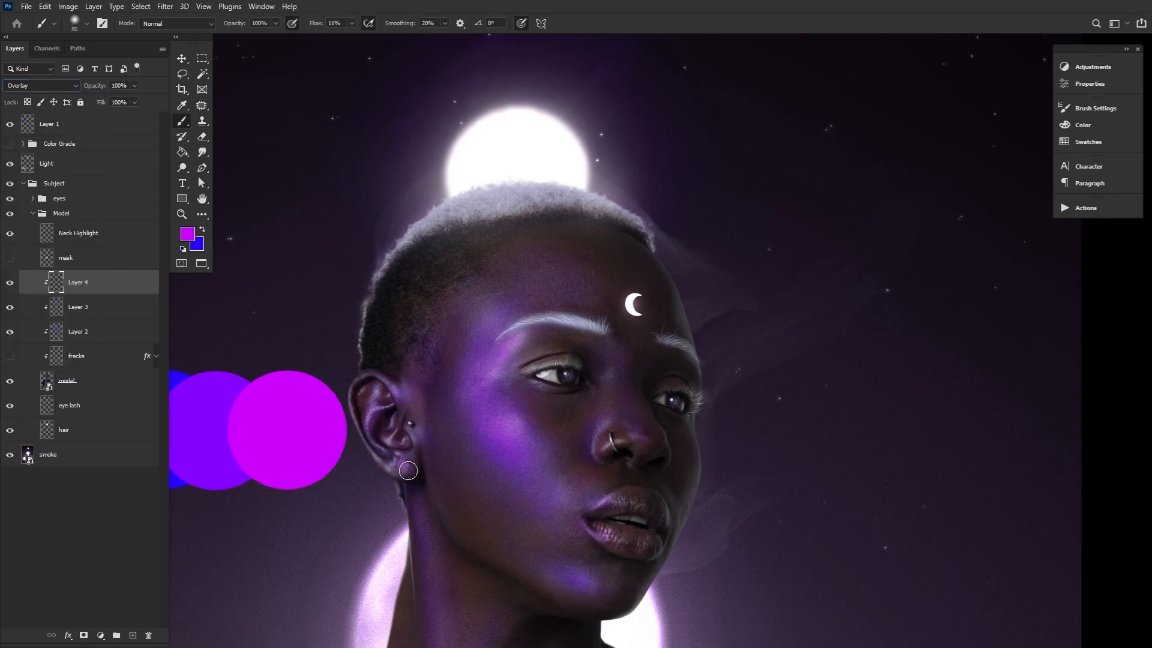
scroll(403, 432, "down", 5)
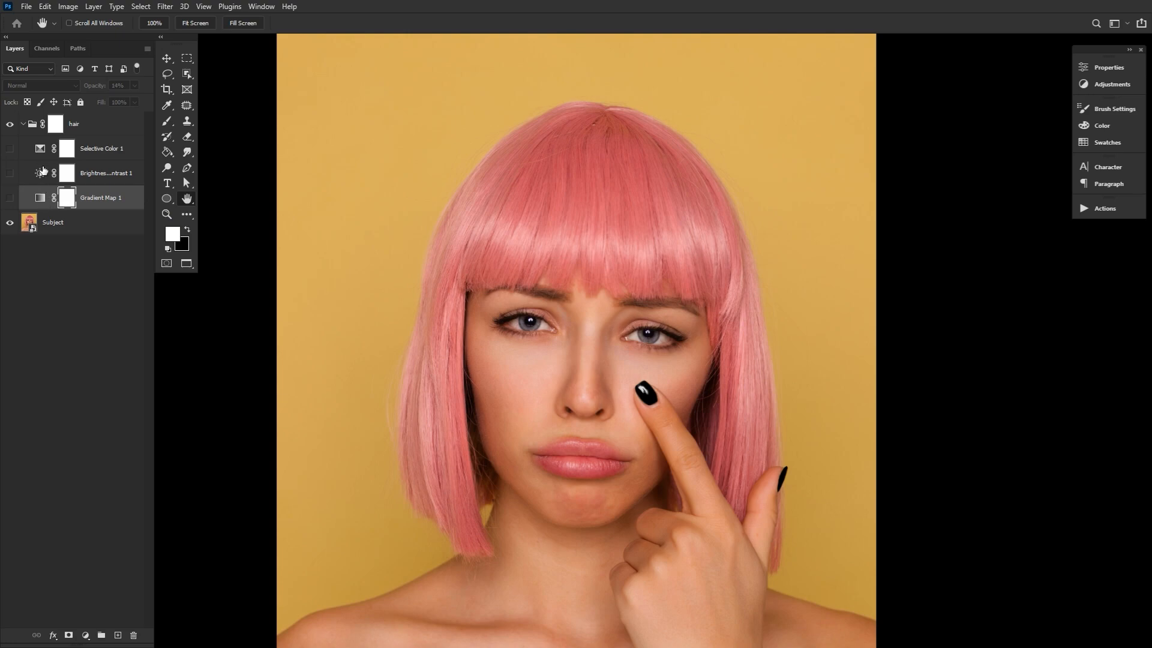
Turn on the Gradient Map, Brightness/Contrast and Selective Color adjustments in the hair group and inspect their settings
double_click(41, 198)
left_click(11, 199)
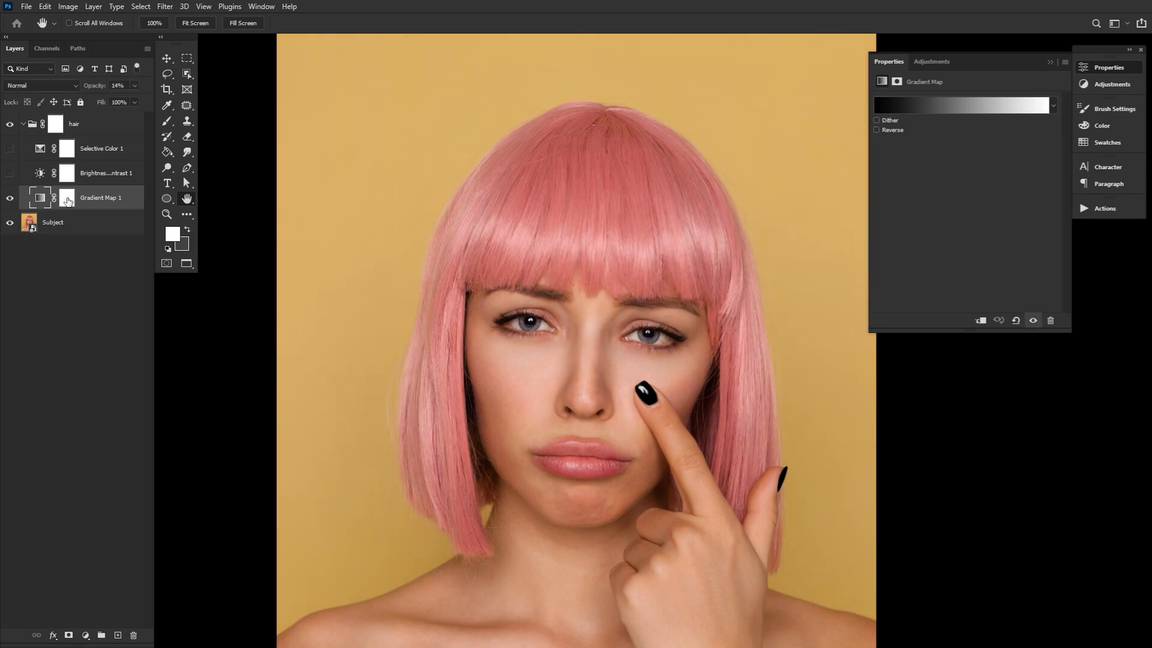
left_click(10, 173)
left_click(44, 176)
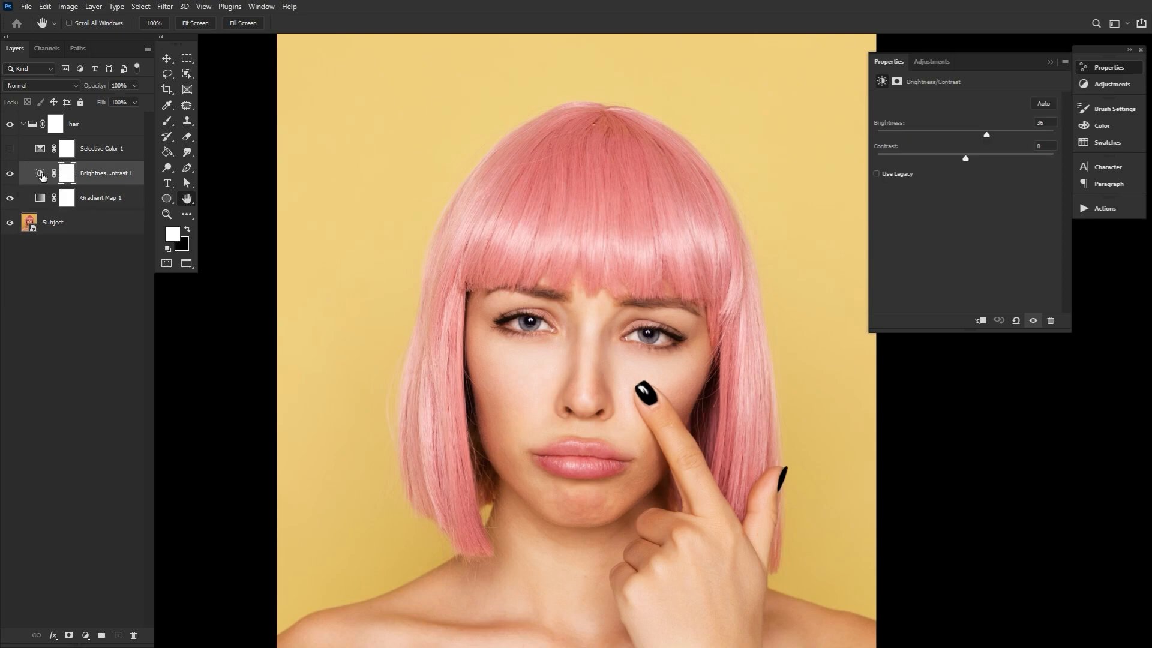
left_click(10, 150)
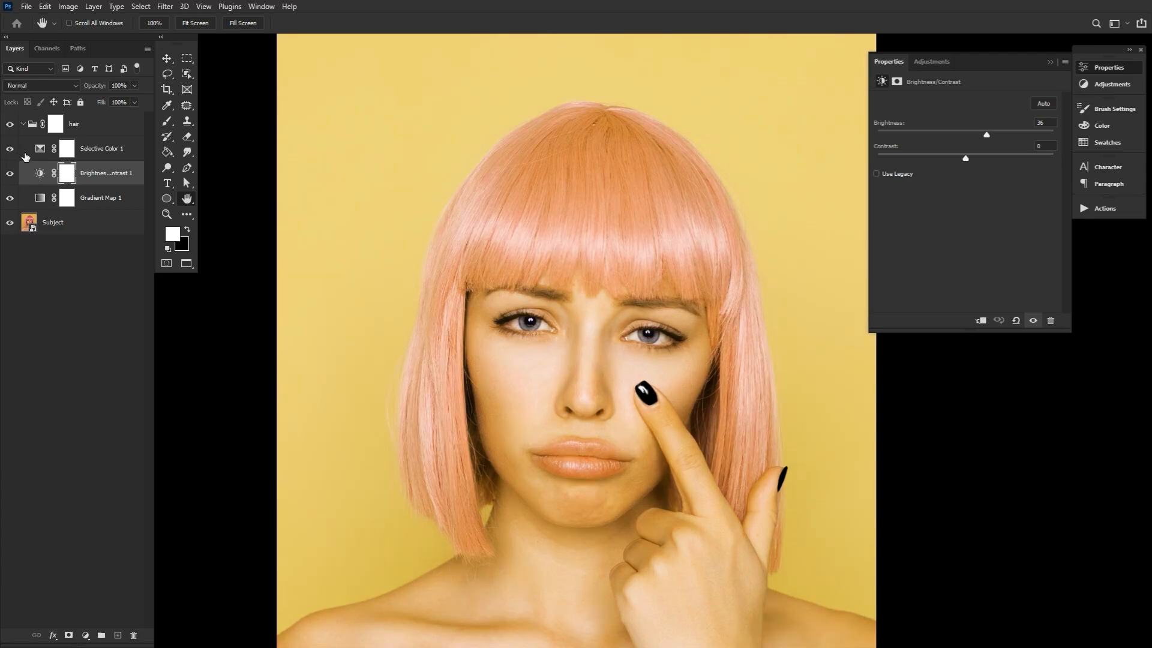
left_click(40, 150)
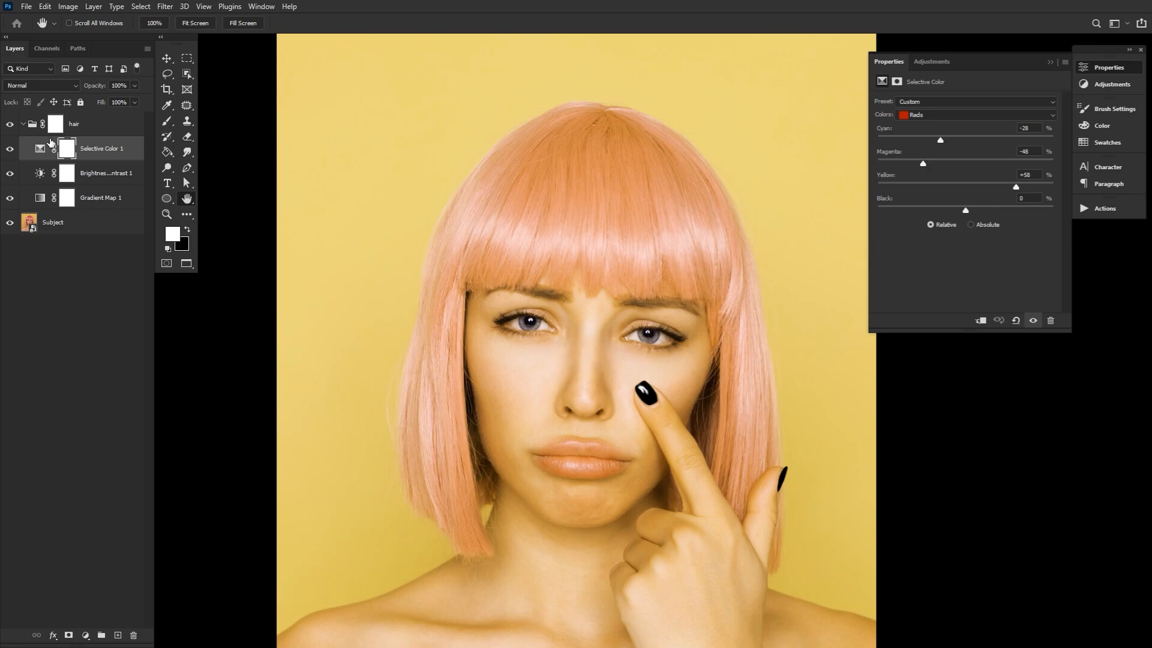
Collapse the hair group and invert its layer mask to black
left_click(25, 124)
left_click(55, 127)
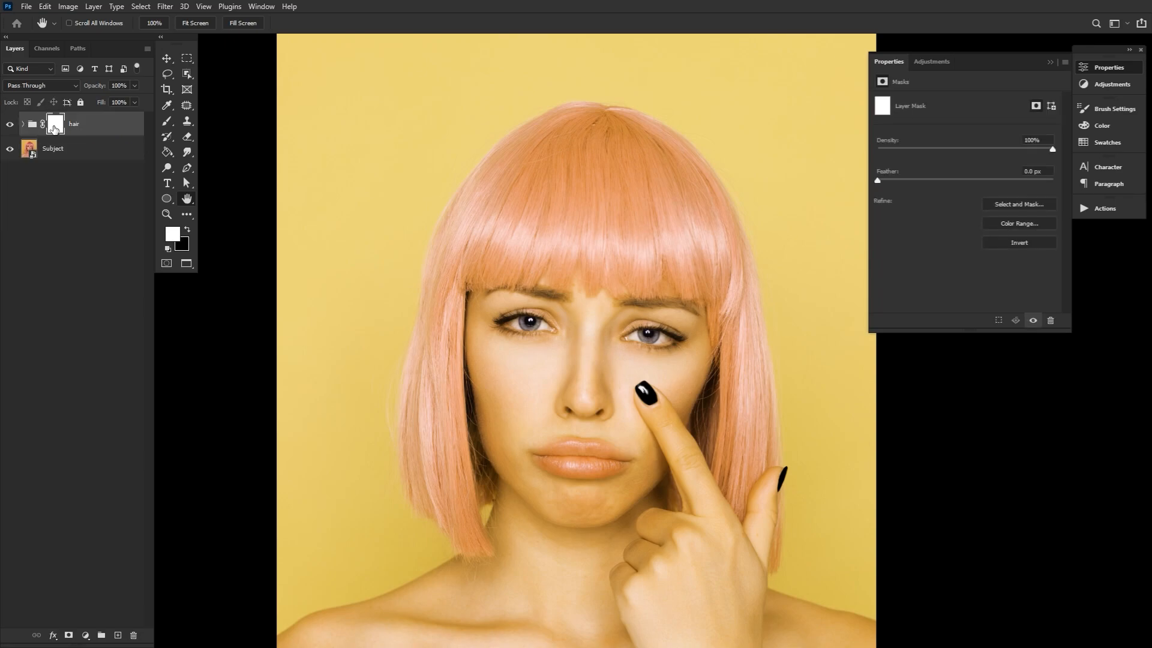
key("ctrl+i")
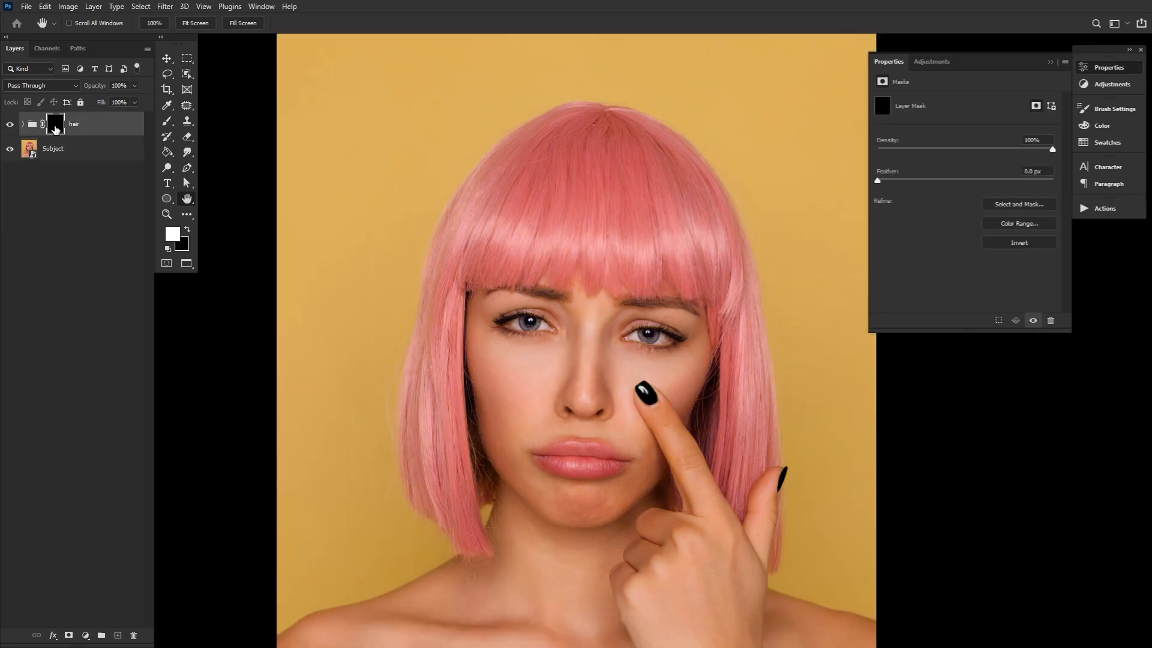
Paint white on the hair group's mask with the Hair1 brush to reveal orange over one half of the crown and fringe
left_click(167, 122)
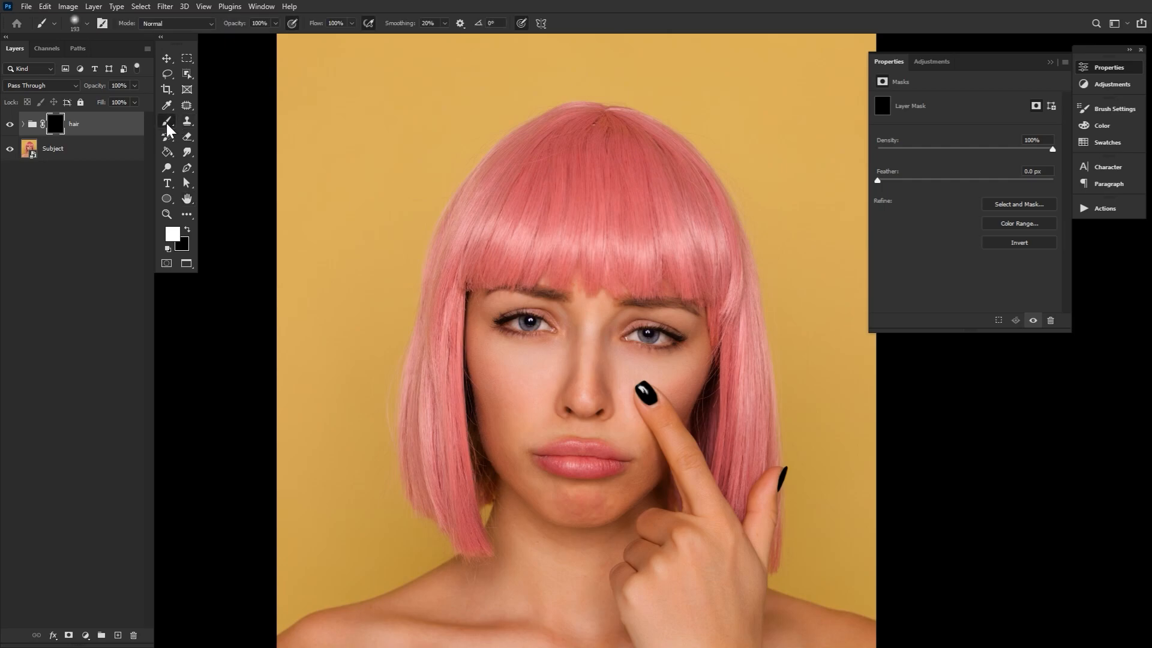
left_click(84, 24)
double_click(703, 396)
key("bracketleft")
key("bracketleft")
key("bracketleft")
mouse_move(596, 116)
left_mouse_down()
mouse_move(556, 132)
mouse_move(504, 183)
mouse_move(465, 258)
mouse_move(466, 283)
left_mouse_up()
left_click_drag(579, 124, 497, 231)
mouse_move(562, 144)
left_mouse_down()
mouse_move(506, 218)
mouse_move(561, 150)
left_mouse_up()
mouse_move(602, 118)
left_mouse_down()
mouse_move(609, 204)
mouse_move(594, 282)
left_mouse_up()
mouse_move(597, 199)
left_mouse_down()
mouse_move(595, 134)
mouse_move(492, 279)
mouse_move(543, 198)
mouse_move(573, 264)
mouse_move(597, 200)
mouse_move(576, 284)
mouse_move(528, 281)
left_mouse_up()
Reveal orange on the long strand beside the cheek and fill in the fringe ends with smaller brush strokes
mouse_move(459, 263)
left_mouse_down()
mouse_move(448, 405)
mouse_move(477, 551)
left_mouse_up()
left_click_drag(561, 265, 565, 287)
mouse_move(593, 278)
left_mouse_down()
mouse_move(594, 293)
mouse_move(580, 288)
left_mouse_up()
left_click_drag(551, 272, 551, 288)
key("bracketleft")
key("bracketleft")
key("bracketleft")
mouse_move(462, 297)
left_mouse_down()
mouse_move(483, 549)
mouse_move(471, 555)
left_mouse_up()
Paint black on the hair mask with a 40 px brush to clean the orange edge along the central parting
key("x")
key("bracketleft")
key("bracketleft")
left_click_drag(609, 126, 606, 277)
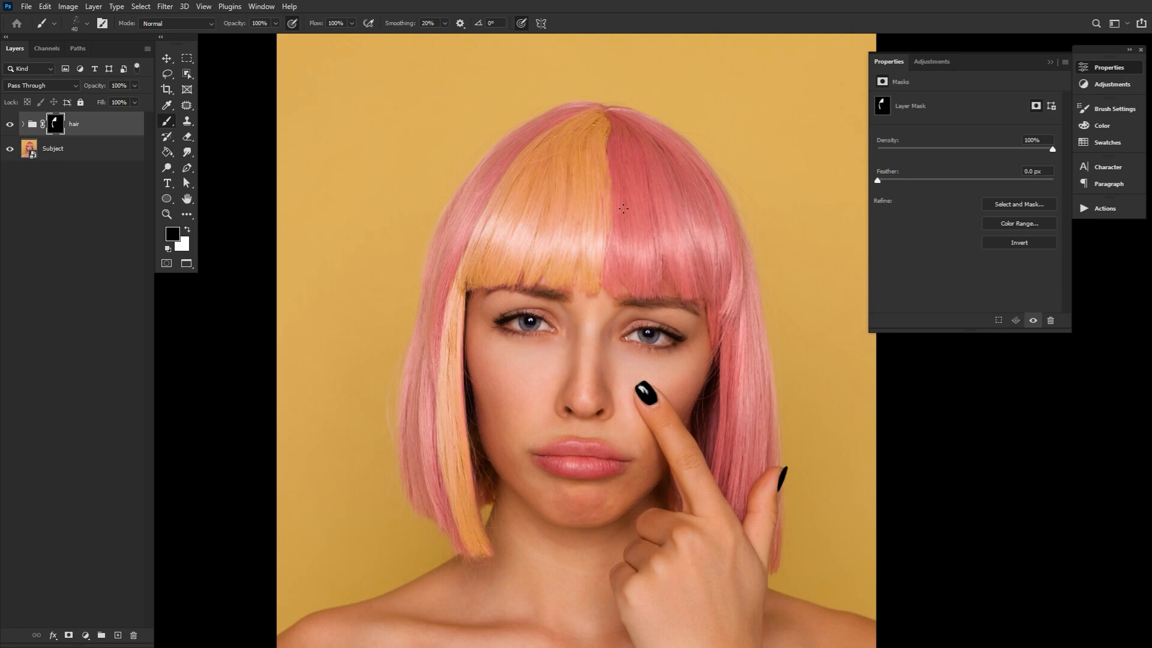
Paint white on the mask to extend the orange side strand, enlarge the brush to 193 px and close the mask properties
key("x")
left_click_drag(491, 547, 464, 331)
left_click_drag(442, 474, 460, 548)
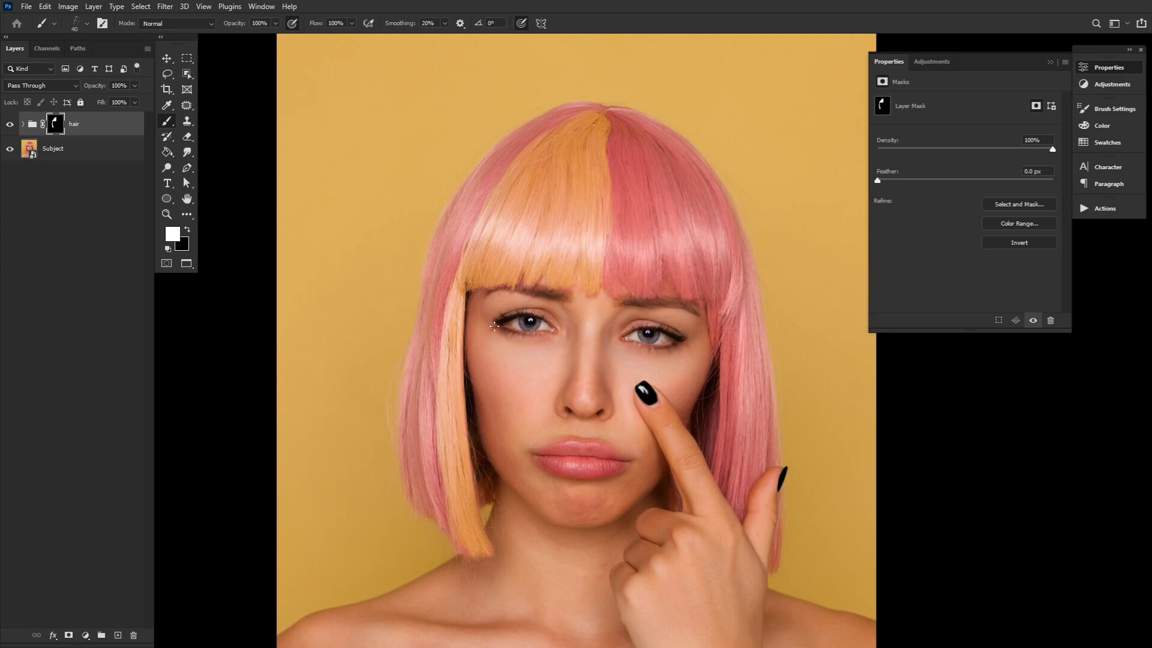
key("bracketright")
key("bracketright")
key("bracketright")
key("bracketright")
key("bracketright")
key("bracketright")
key("bracketright")
key("bracketright")
key("bracketright")
key("bracketright")
left_click(1098, 69)
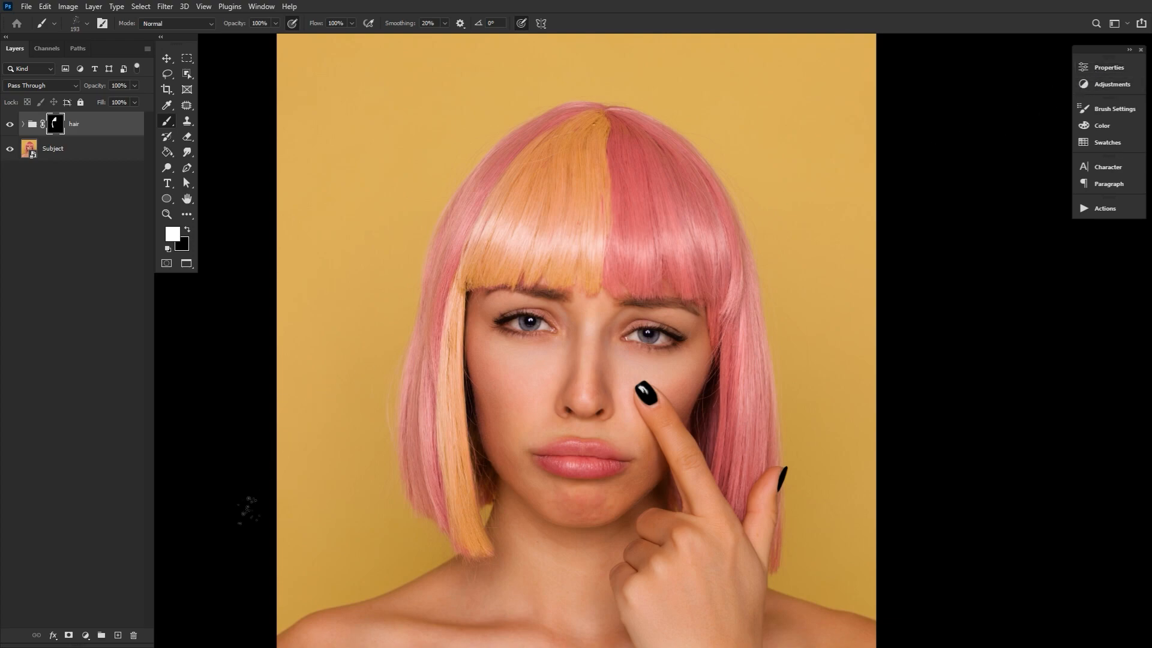
Add a new layer above the hair group and set its blending mode to Multiply
left_click(118, 637)
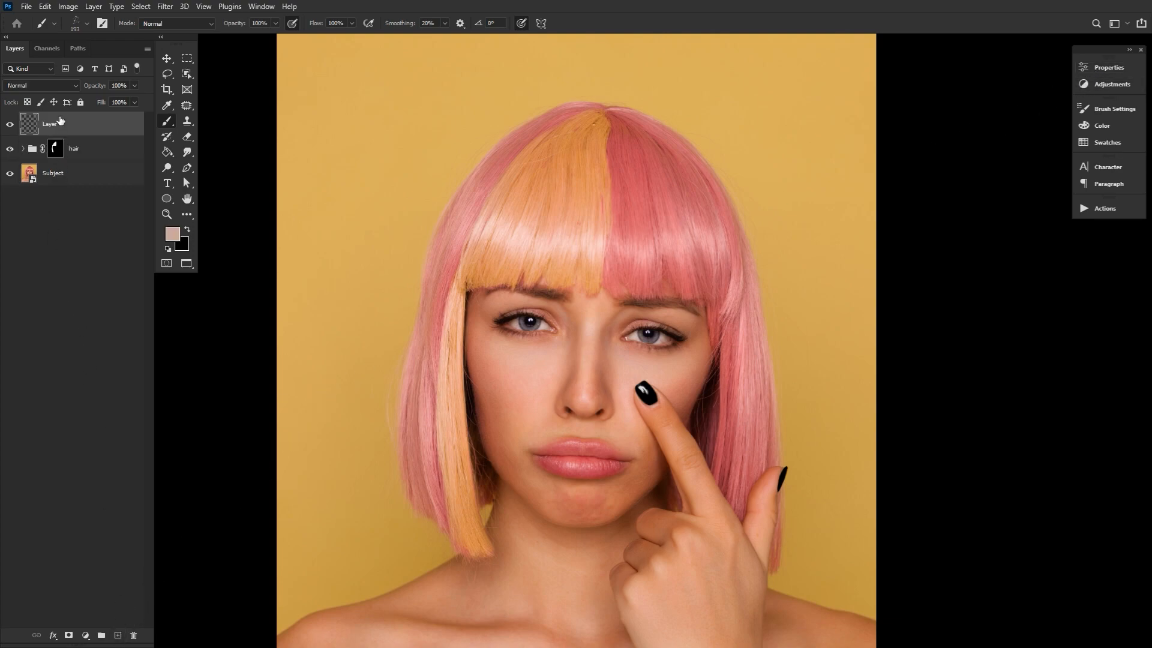
left_click(63, 84)
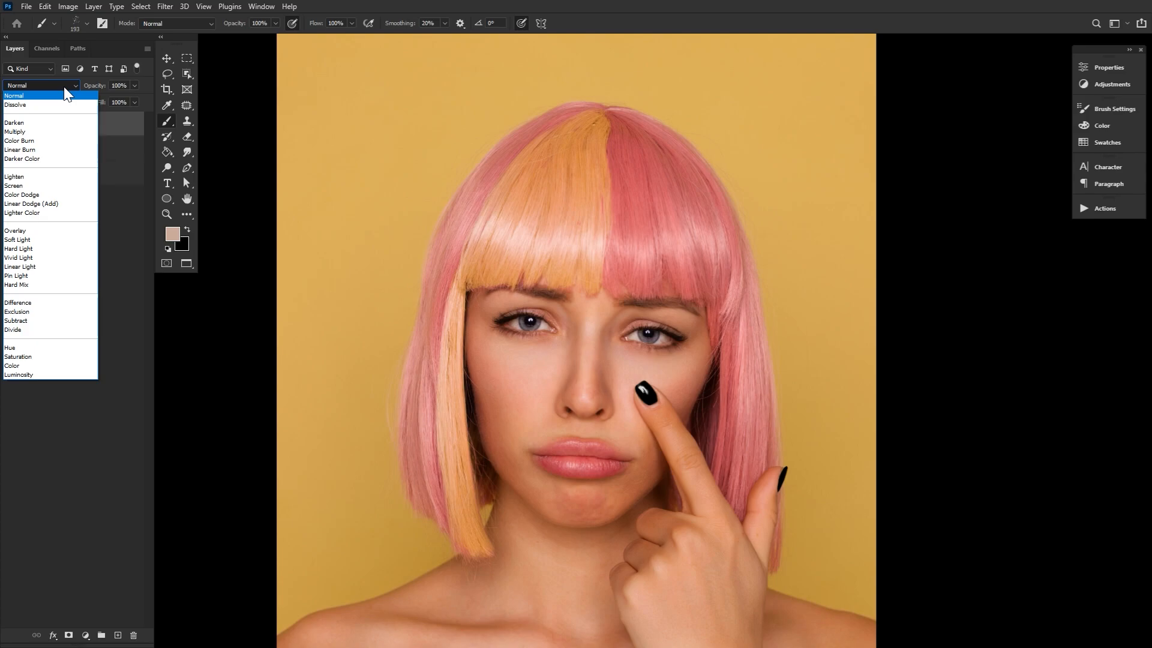
left_click(45, 132)
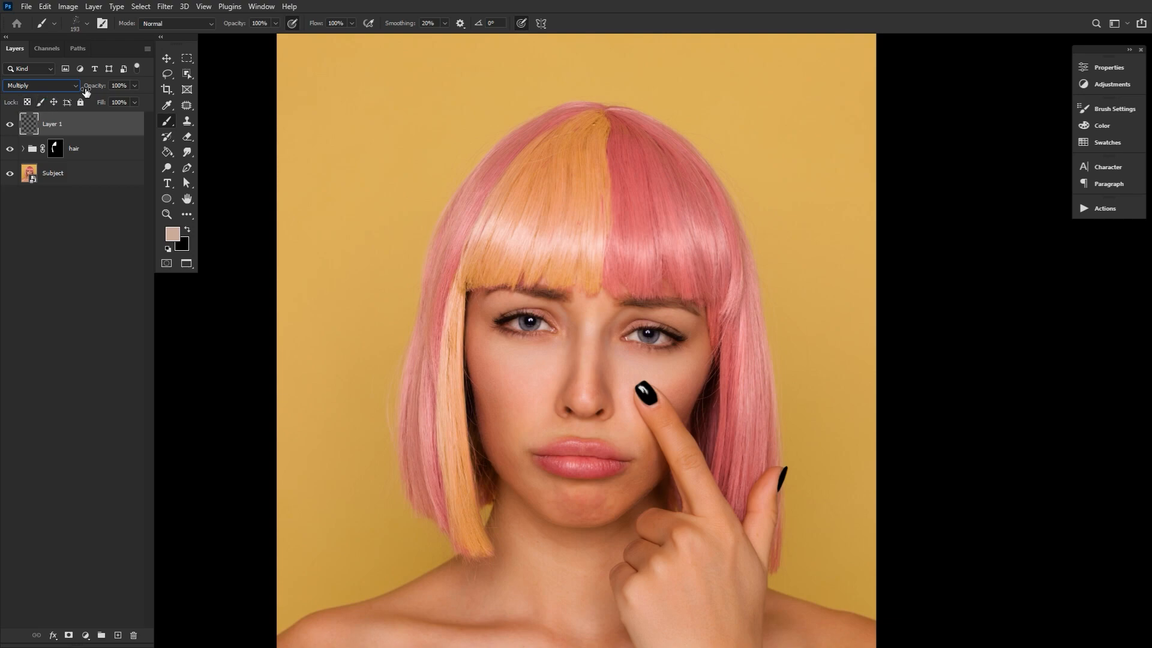
Choose the Hard Round 40 1 brush preset for the Brush tool
left_click(80, 23)
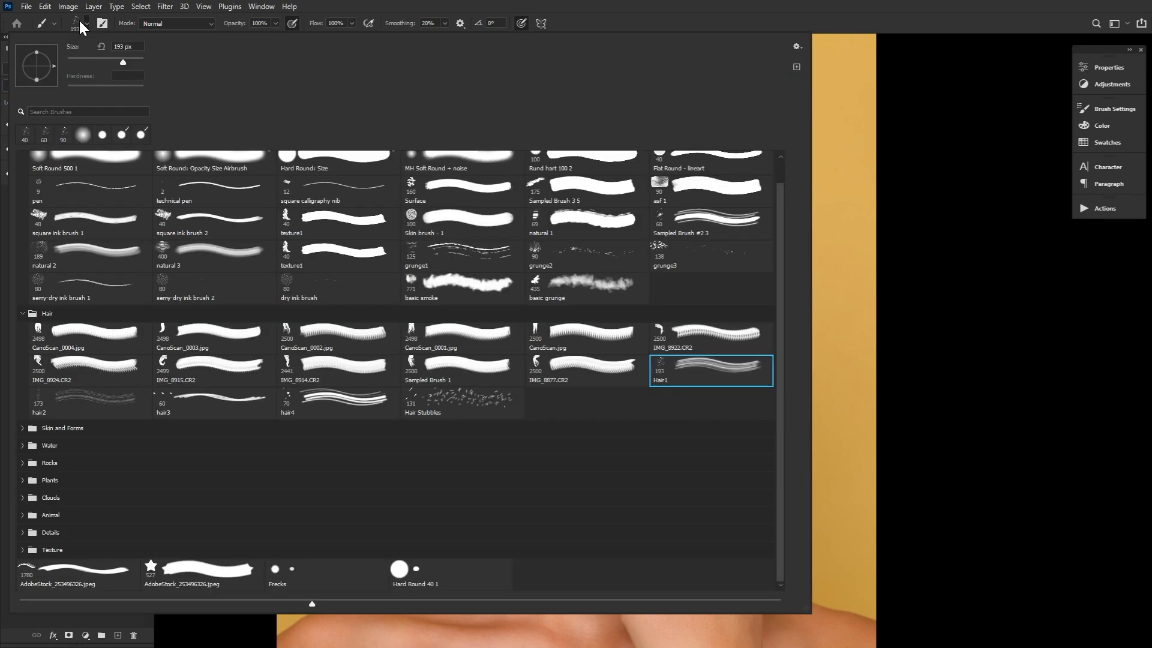
left_click(452, 581)
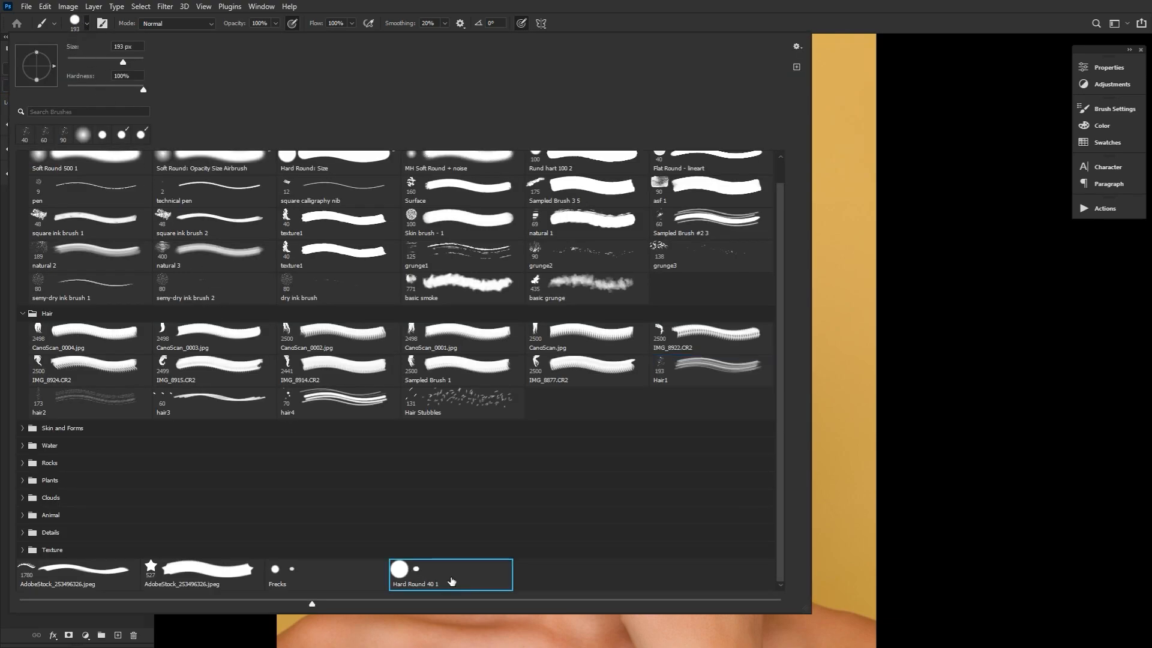
scroll(783, 258, "up", 2)
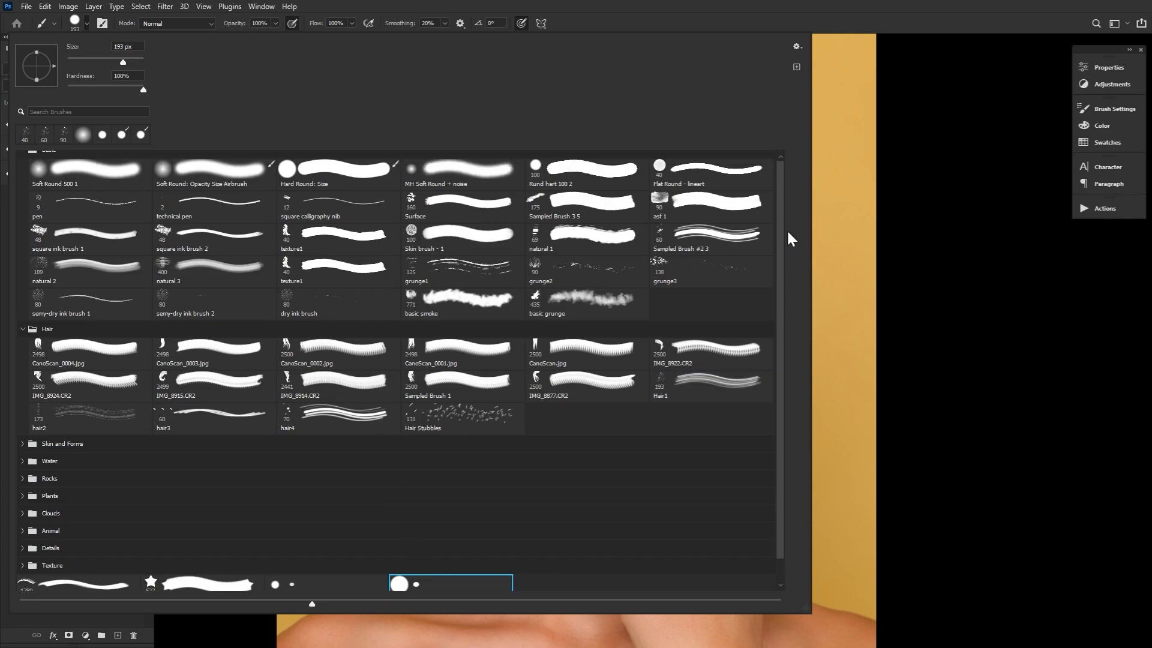
left_click(77, 26)
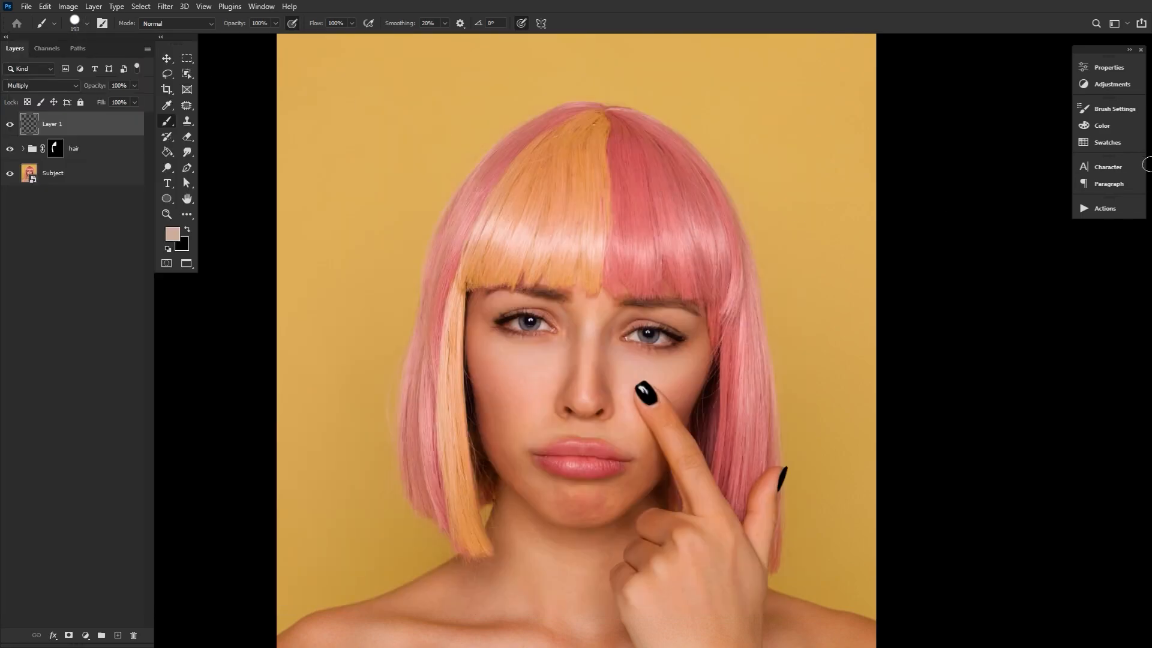
Review the brush's Brush Tip Shape, Shape Dynamics, Scattering and Transfer settings
left_click(1114, 109)
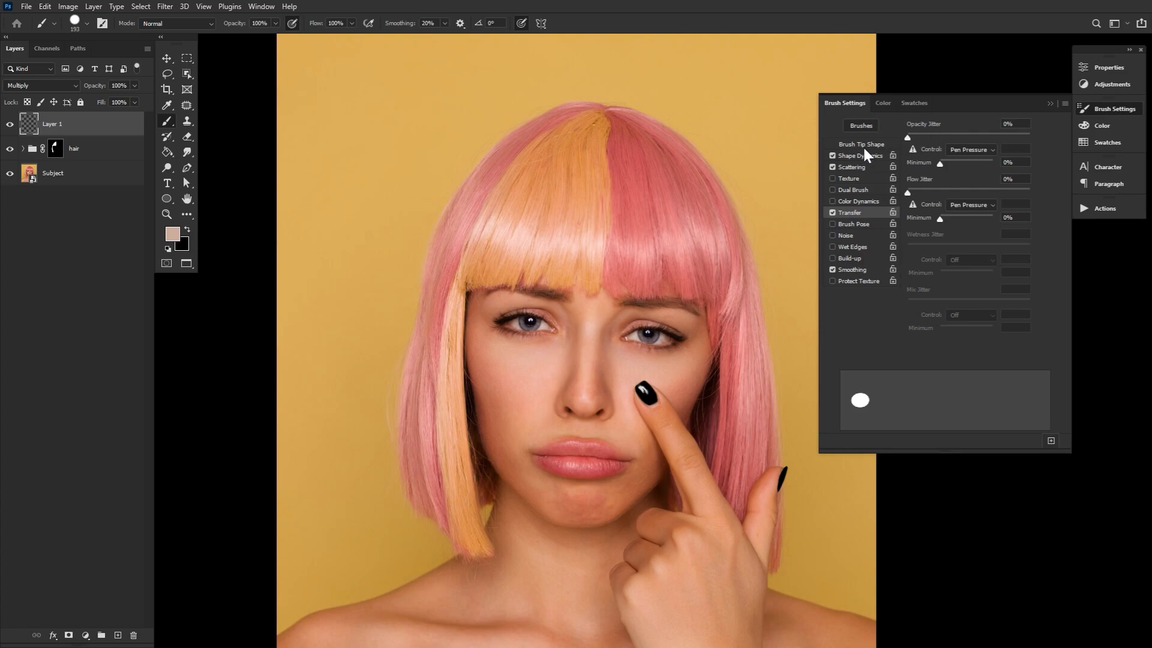
left_click(864, 145)
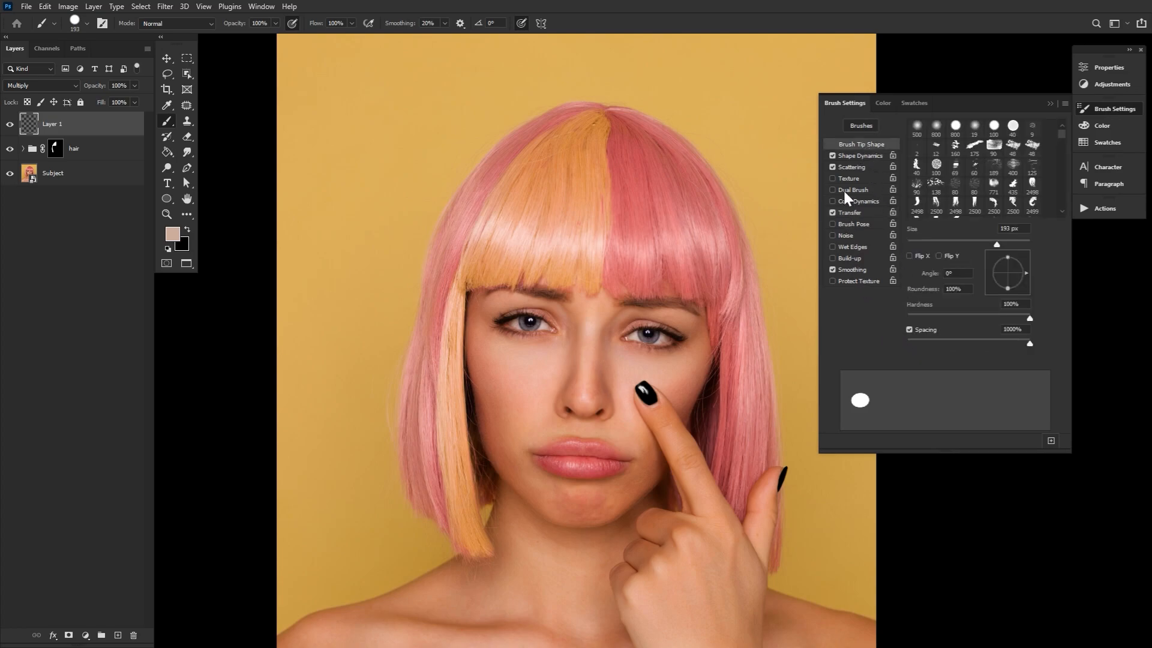
left_click(855, 157)
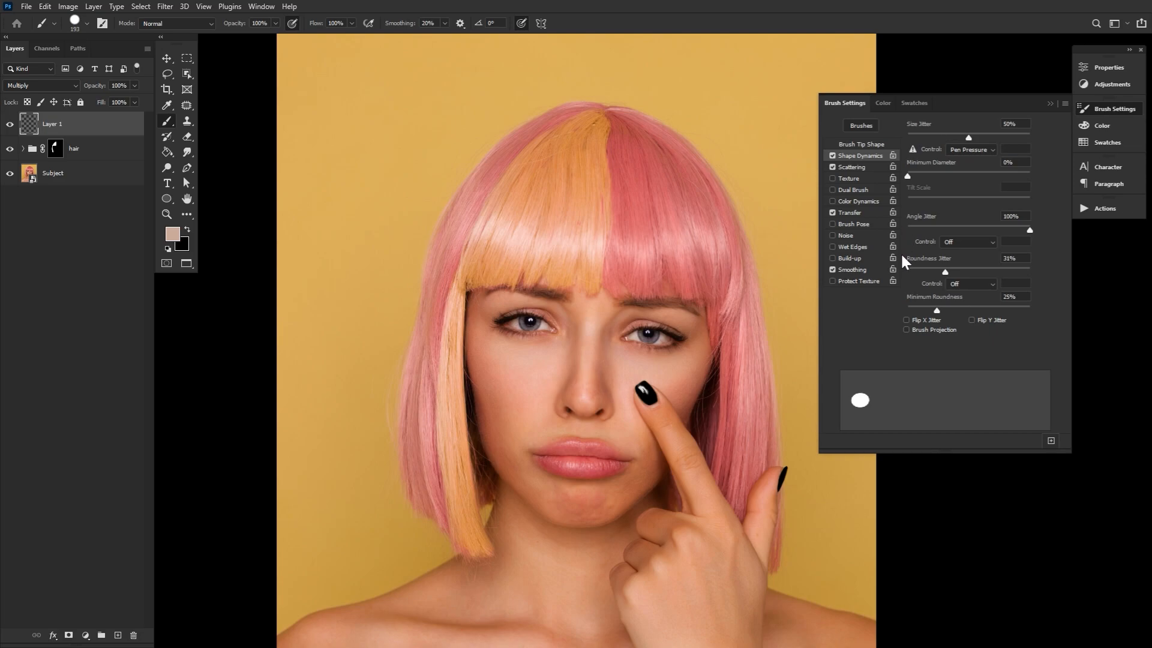
left_click(855, 168)
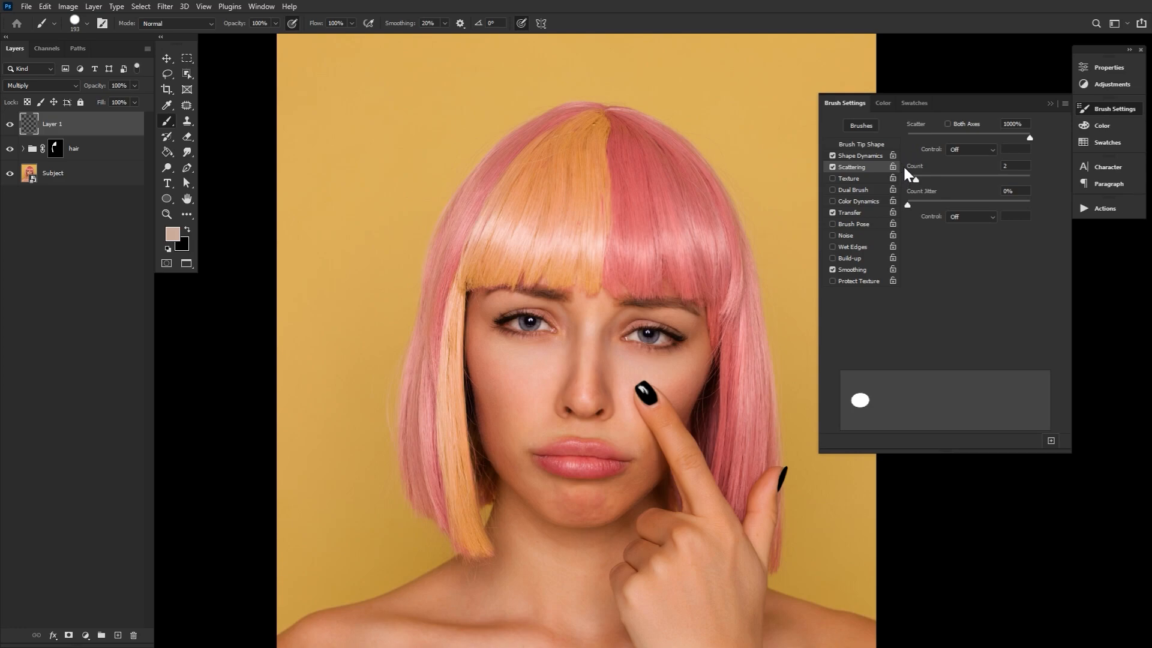
left_click(852, 213)
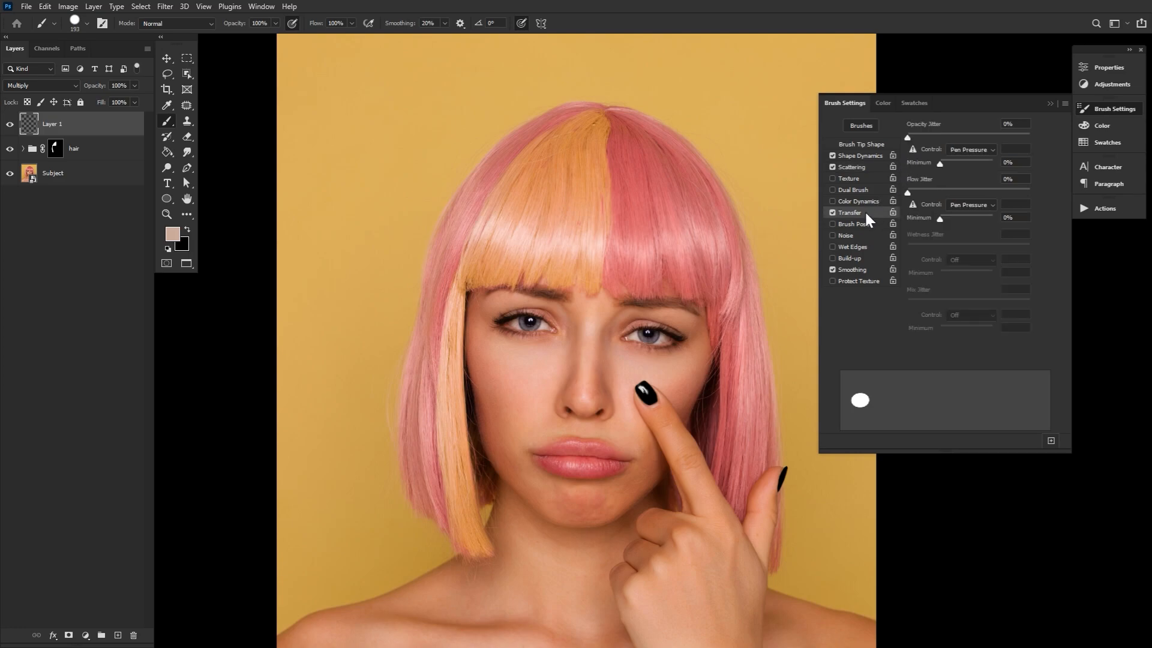
Set the Transfer opacity jitter to 50% and save the brush as a new preset under the suggested name
left_click_drag(907, 138, 967, 140)
left_click(1050, 441)
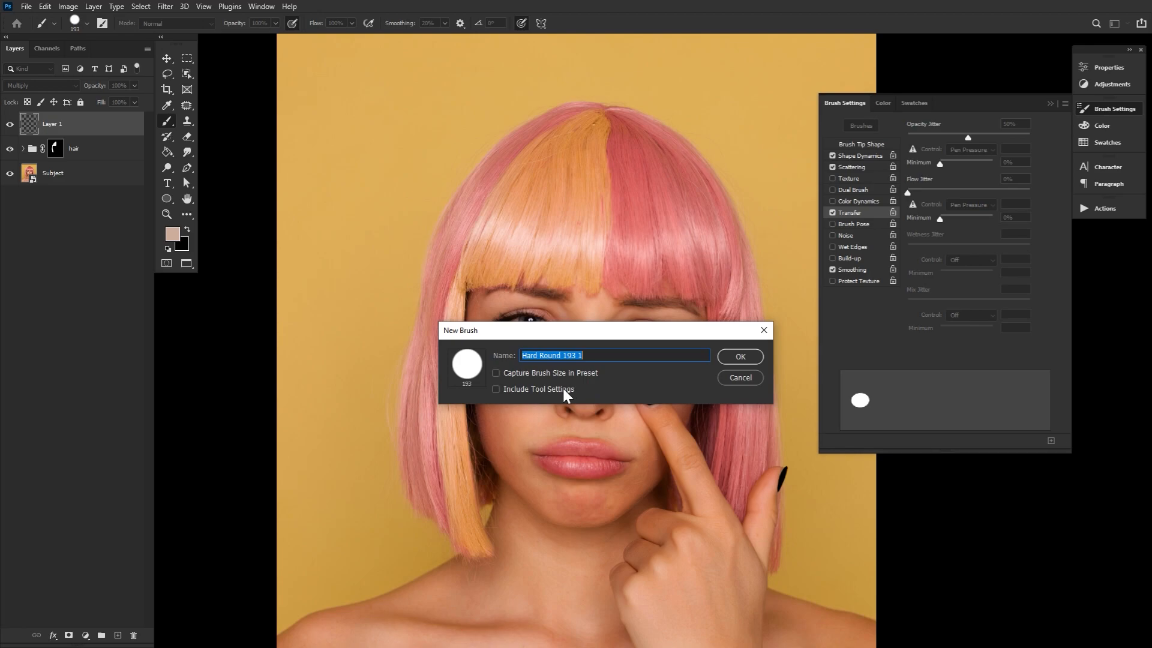
left_click(739, 356)
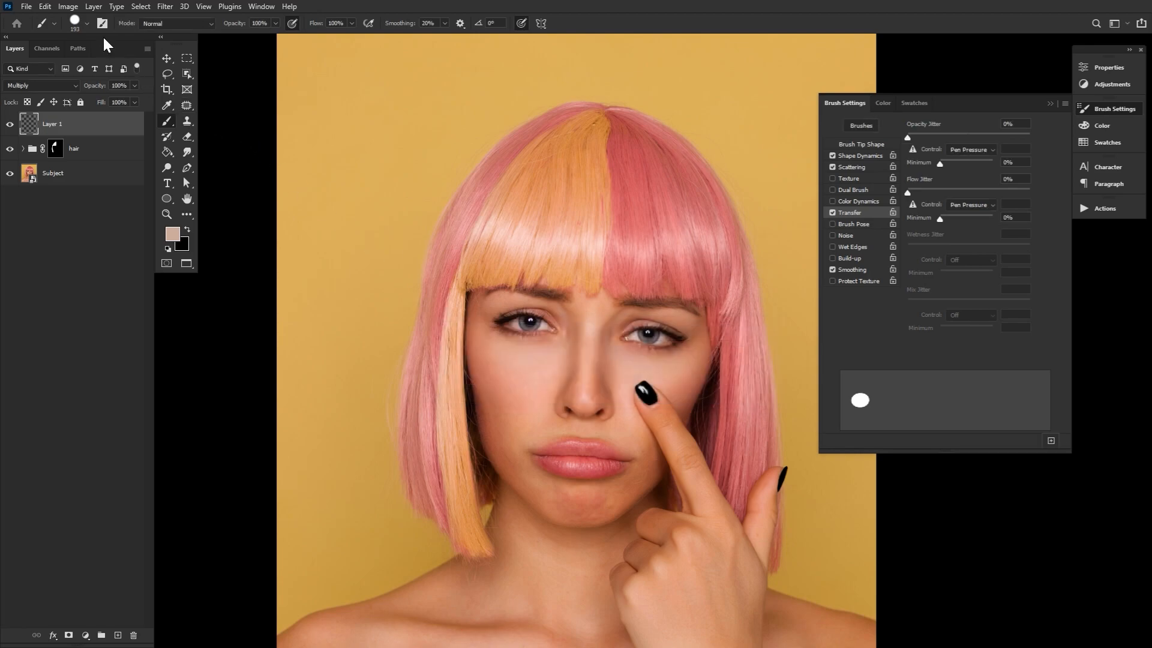
Reduce the new brush's size to about 15 px and close the brush settings
left_click(85, 23)
left_click(100, 60)
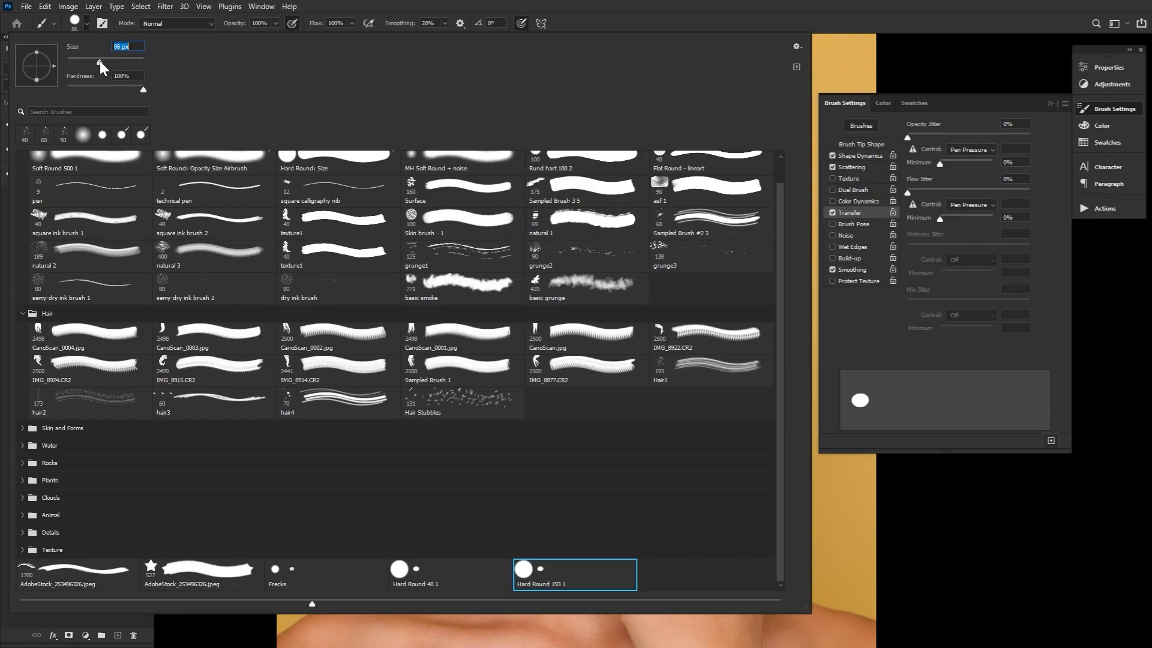
left_click_drag(97, 62, 73, 63)
left_click(82, 24)
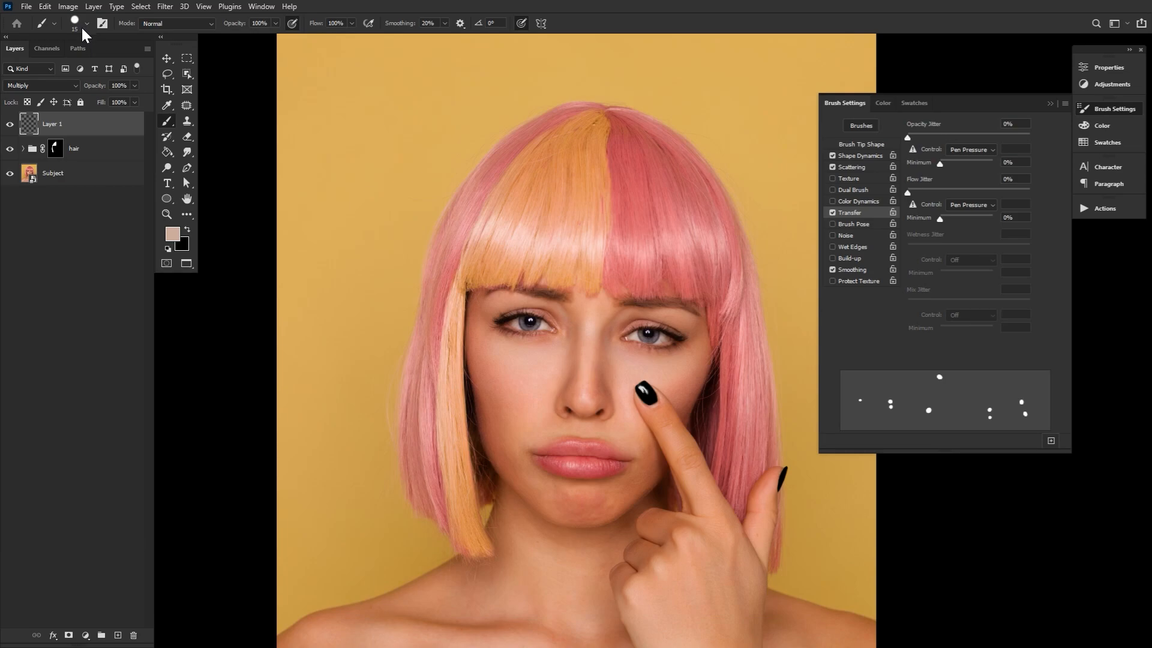
left_click(1096, 110)
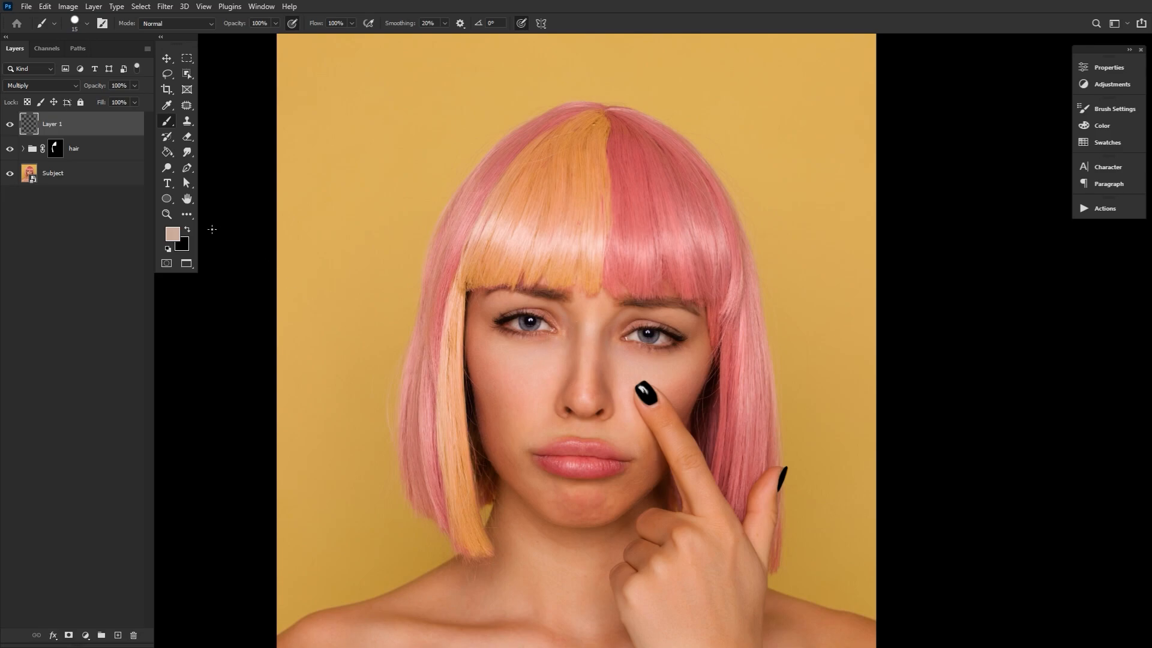
Confirm #ccab9a as the foreground colour and return to the freckle brush
double_click(169, 215)
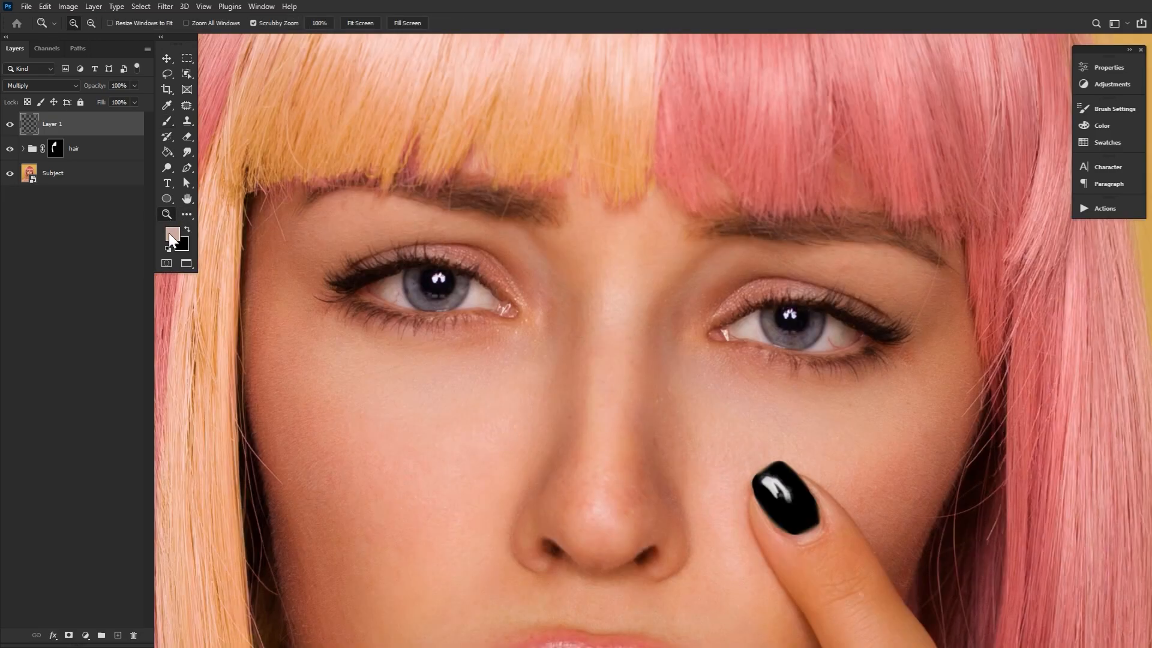
left_click(172, 235)
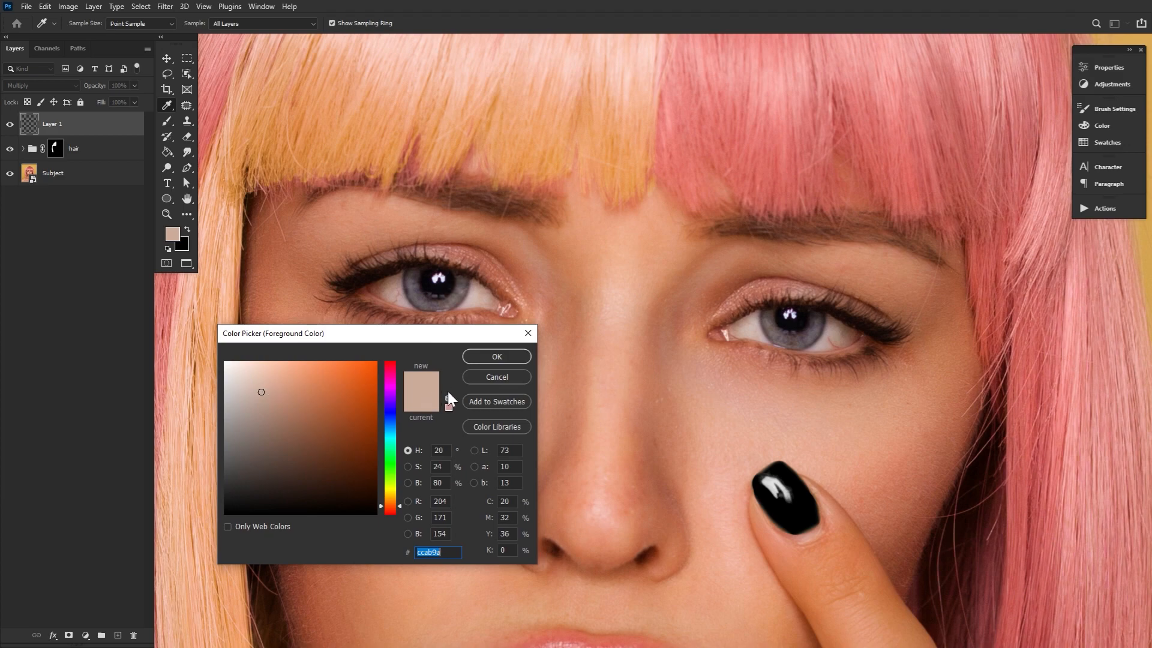
left_click(504, 357)
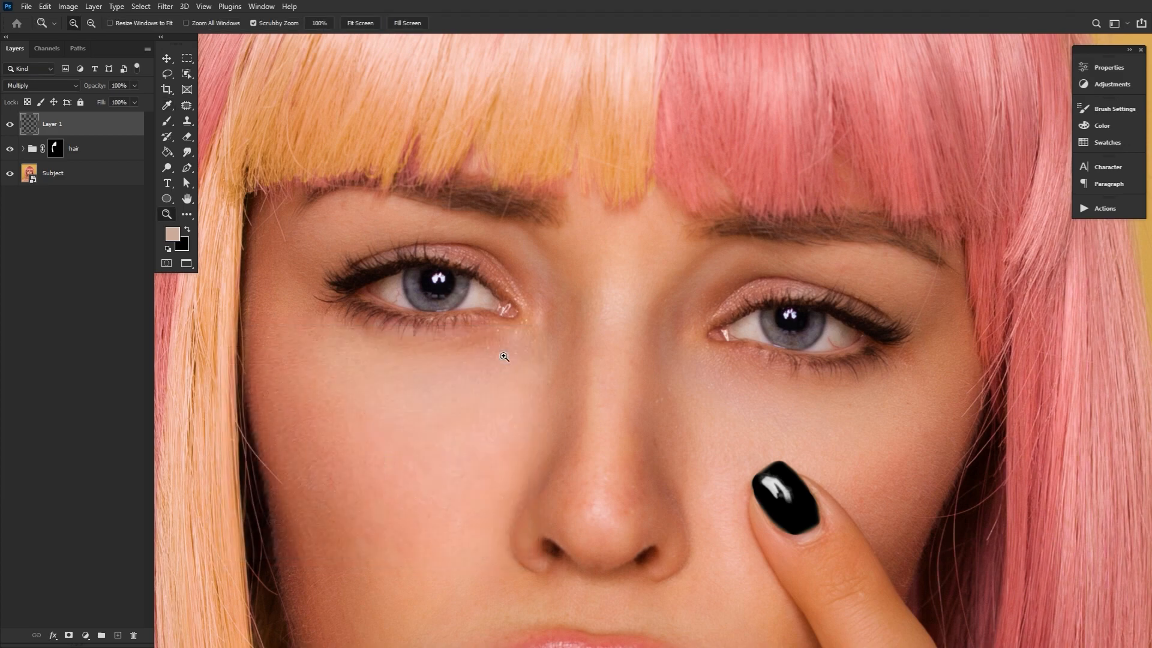
left_click(168, 121)
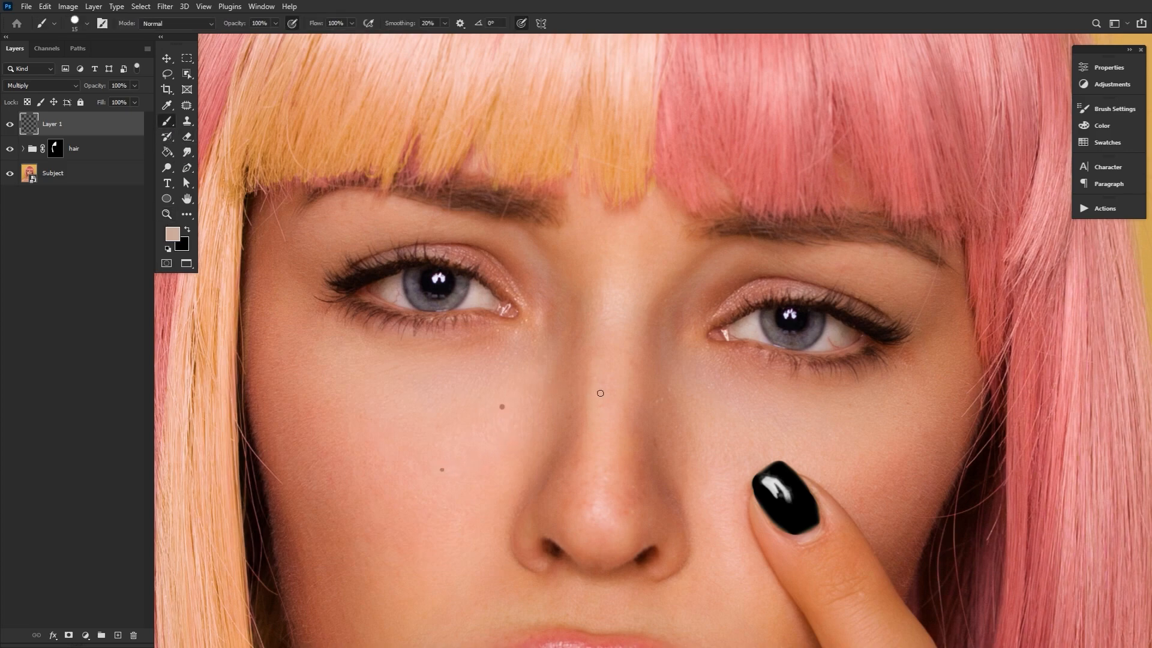
Paint scattered freckles across both cheeks and the nose on Layer 1, reducing the brush to about 8 px for smaller spots
left_click(692, 430)
left_click(757, 425)
left_click_drag(511, 448, 582, 362)
left_click(567, 369)
left_click(535, 427)
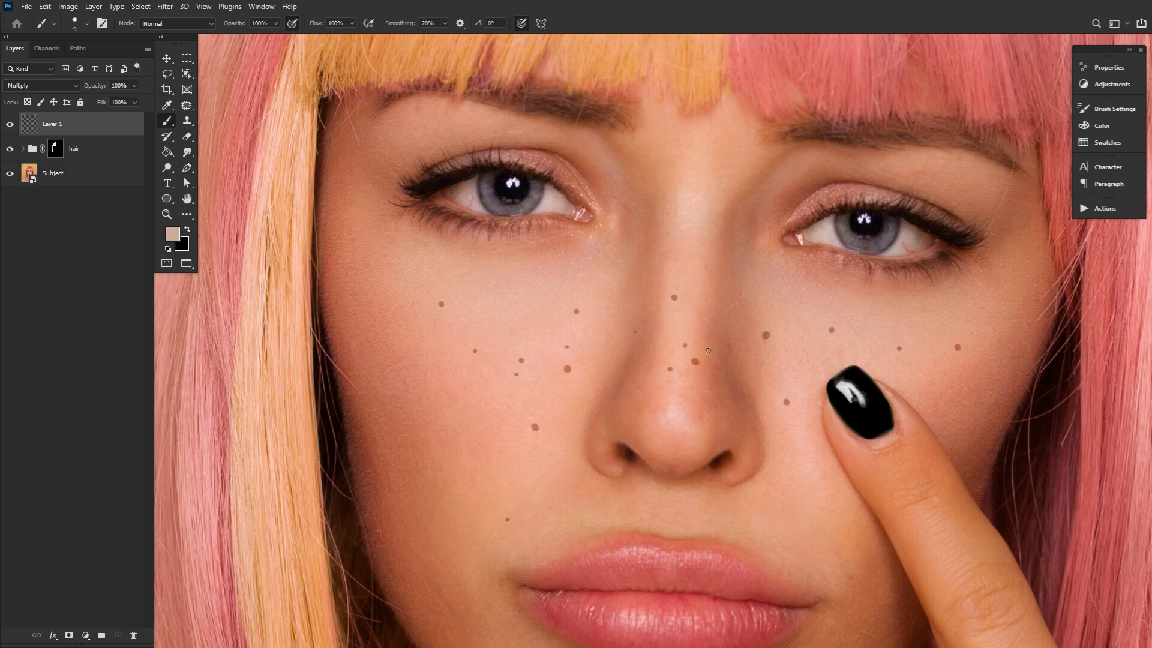
left_click_drag(757, 393, 644, 457)
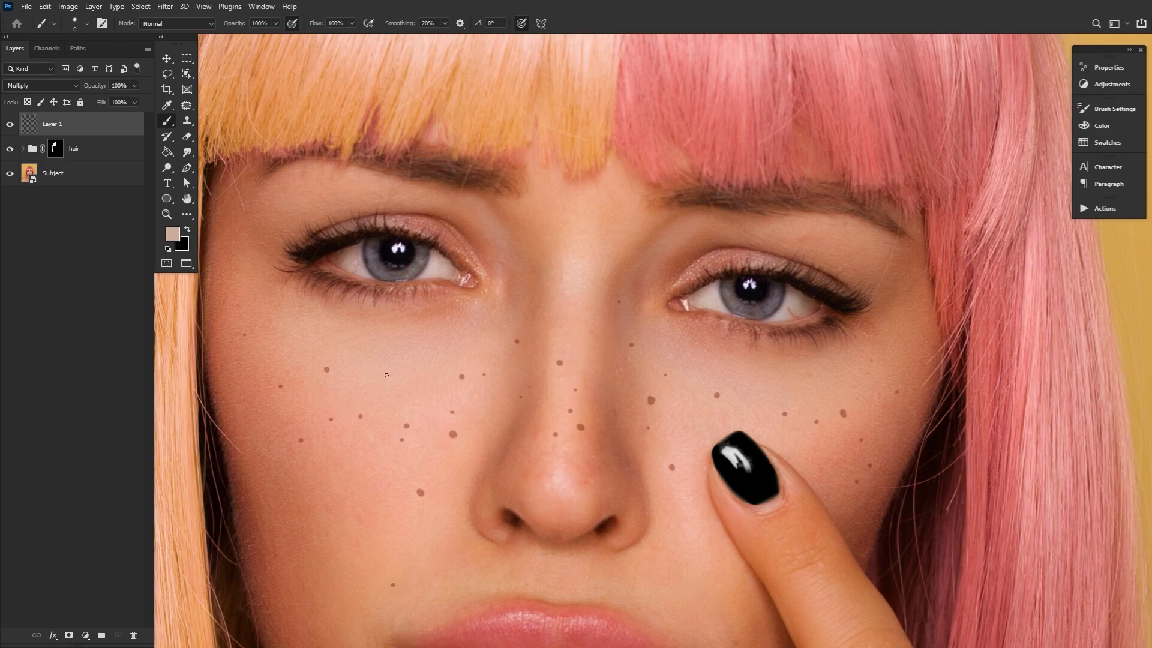
left_click(705, 529)
left_click(581, 445, "alt")
left_click(582, 445, "ctrl")
left_click_drag(581, 445, 621, 332)
Switch to the Eraser and reduce its size to 30 px for working on the freckles
left_click(186, 137)
key("bracketleft")
key("bracketleft")
key("bracketleft")
key("bracketleft")
key("bracketleft")
key("bracketleft")
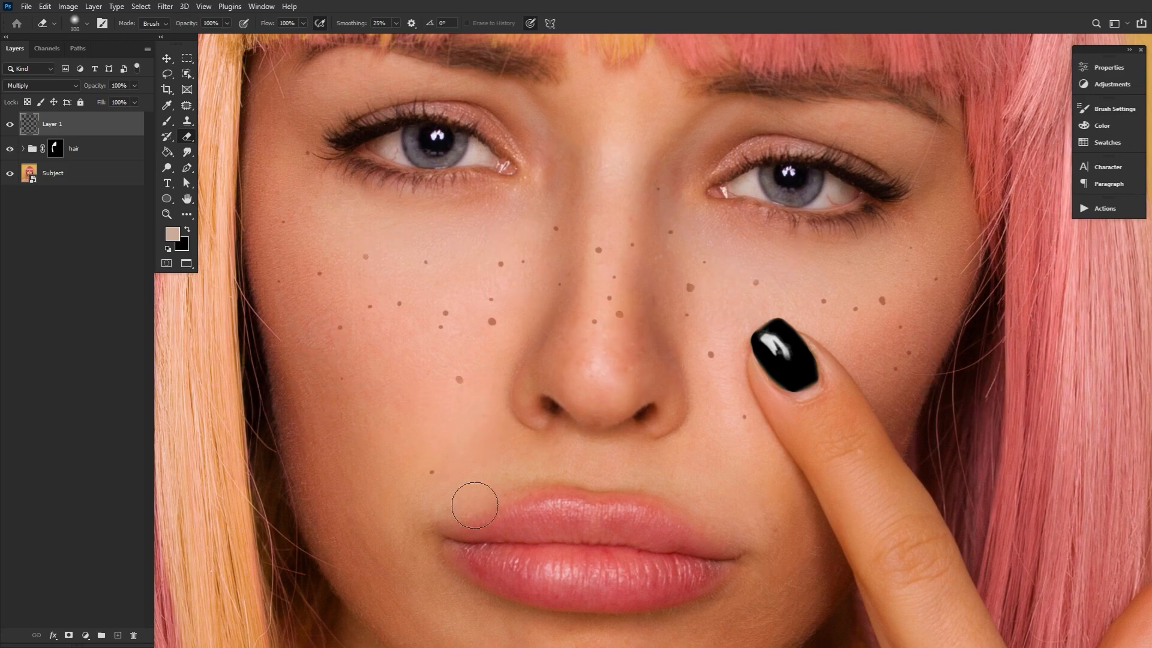
key("bracketleft")
key("bracketleft")
key("bracketleft")
key("bracketleft")
key("bracketleft")
key("bracketleft")
key("bracketleft")
key("bracketleft")
key("bracketleft")
key("bracketleft")
key("bracketright")
Soften the freckles on Layer 1 with a Gaussian Blur of 1.2 pixels radius
left_click(164, 7)
mouse_move(220, 150)
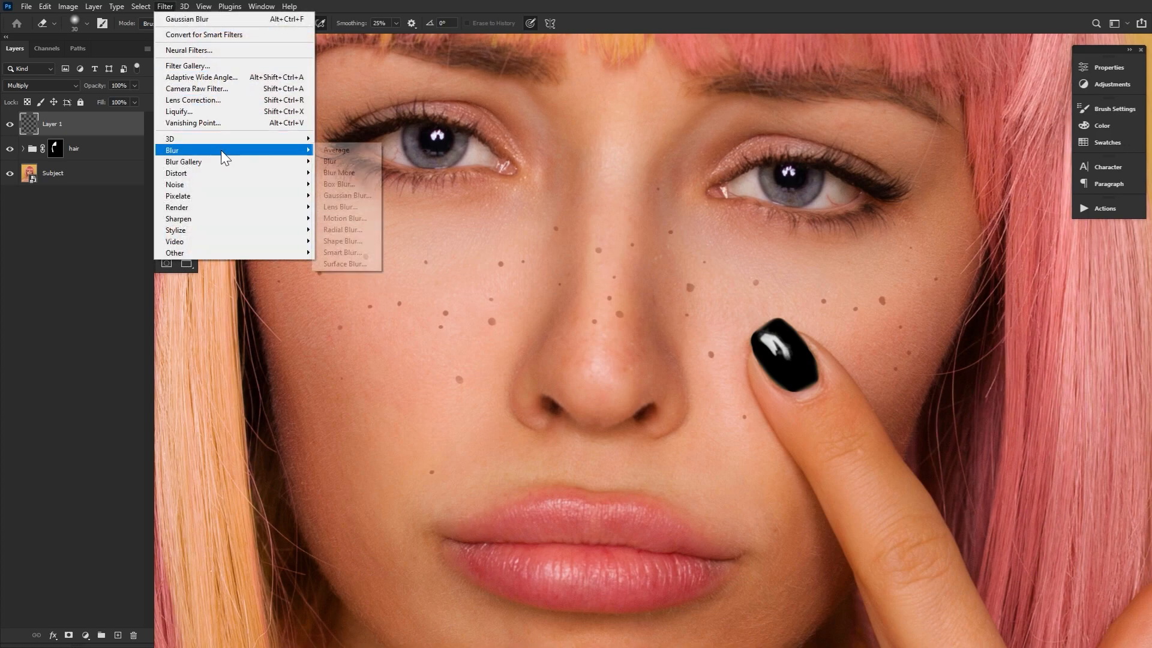
left_click(364, 196)
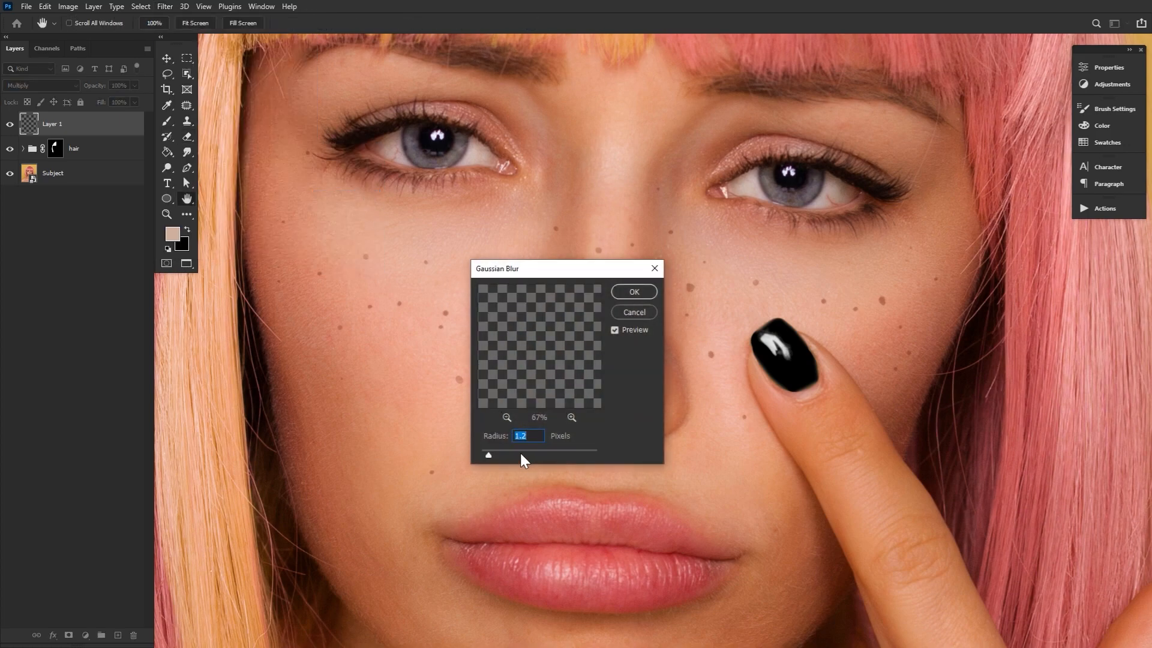
left_click(633, 292)
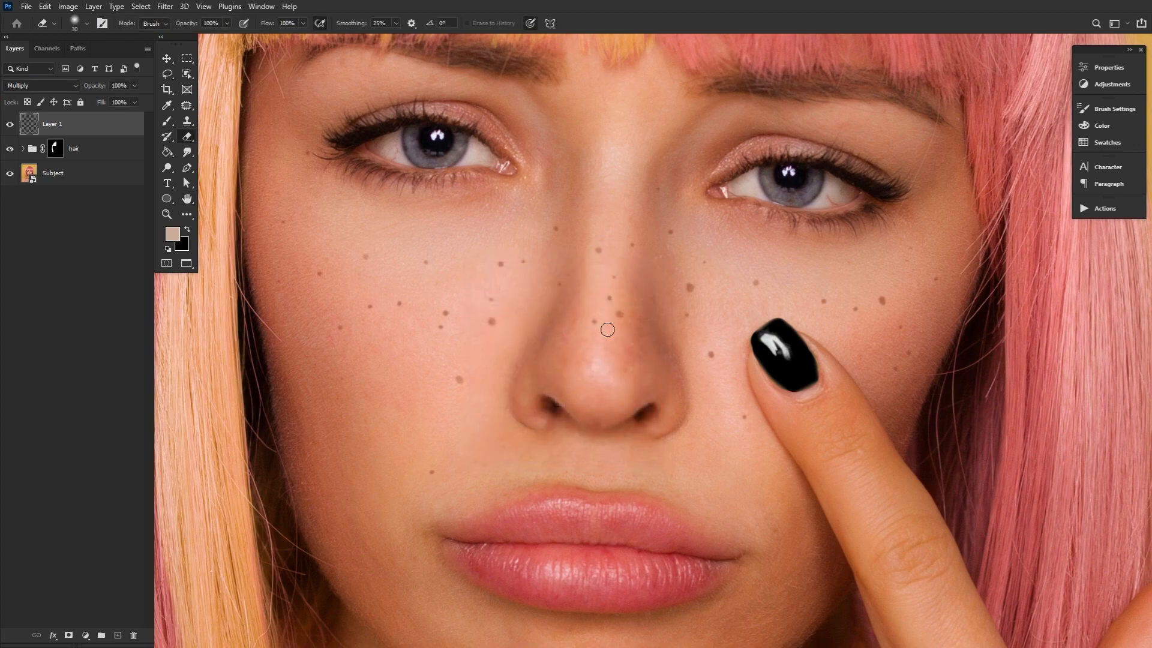
Add a Color Burn drop shadow to the freckles on Layer 1, setting its colour to dark brown #1e0a00
left_click(53, 635)
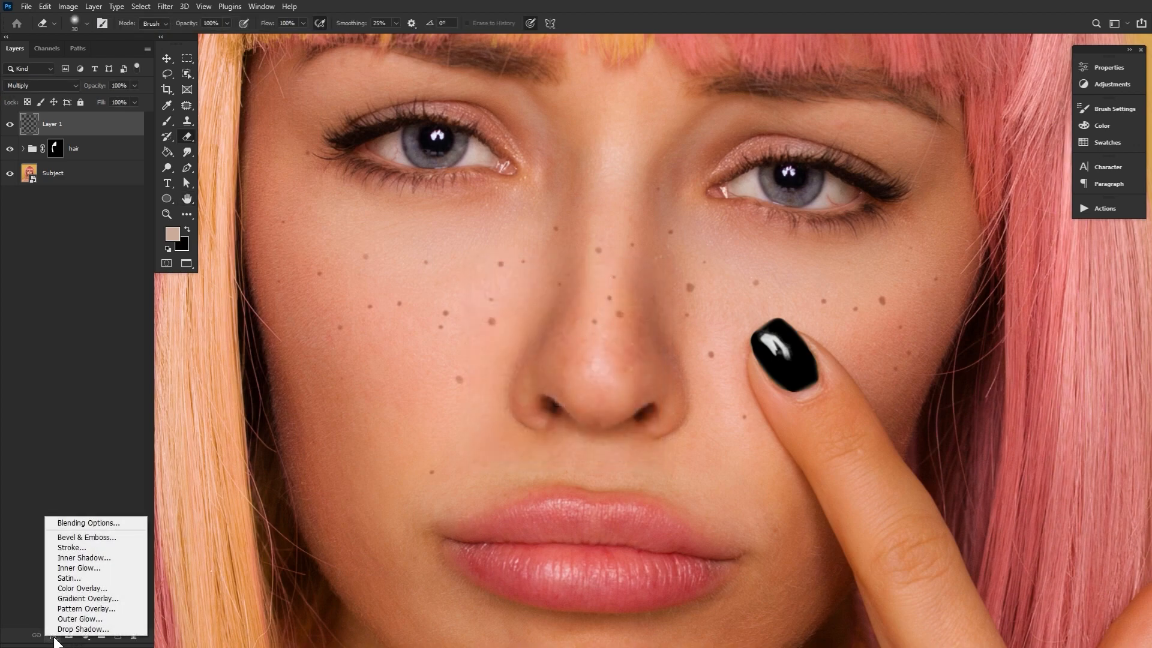
left_click(80, 629)
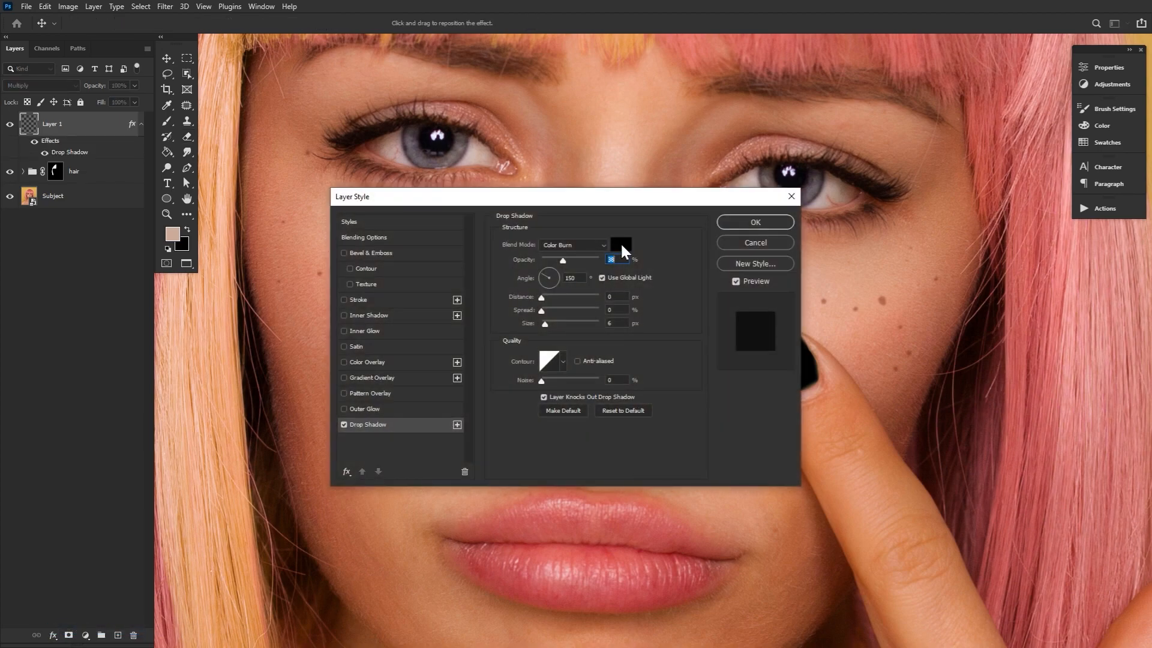
left_click(621, 245)
left_click(376, 497)
left_click_drag(390, 515, 390, 505)
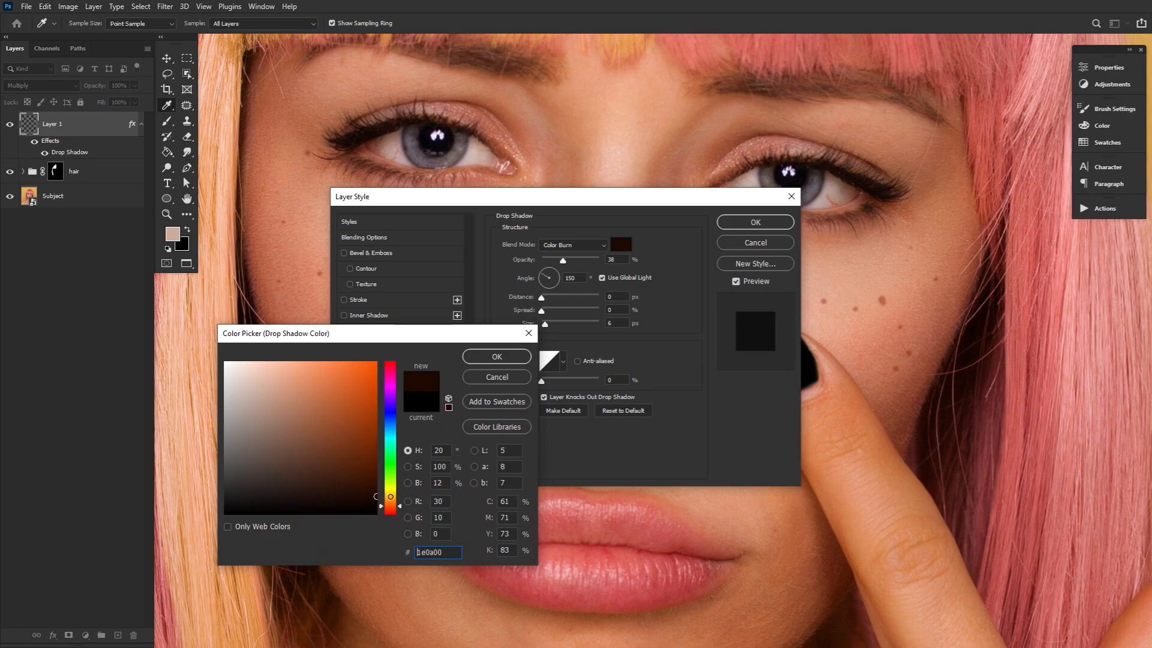
left_click(510, 356)
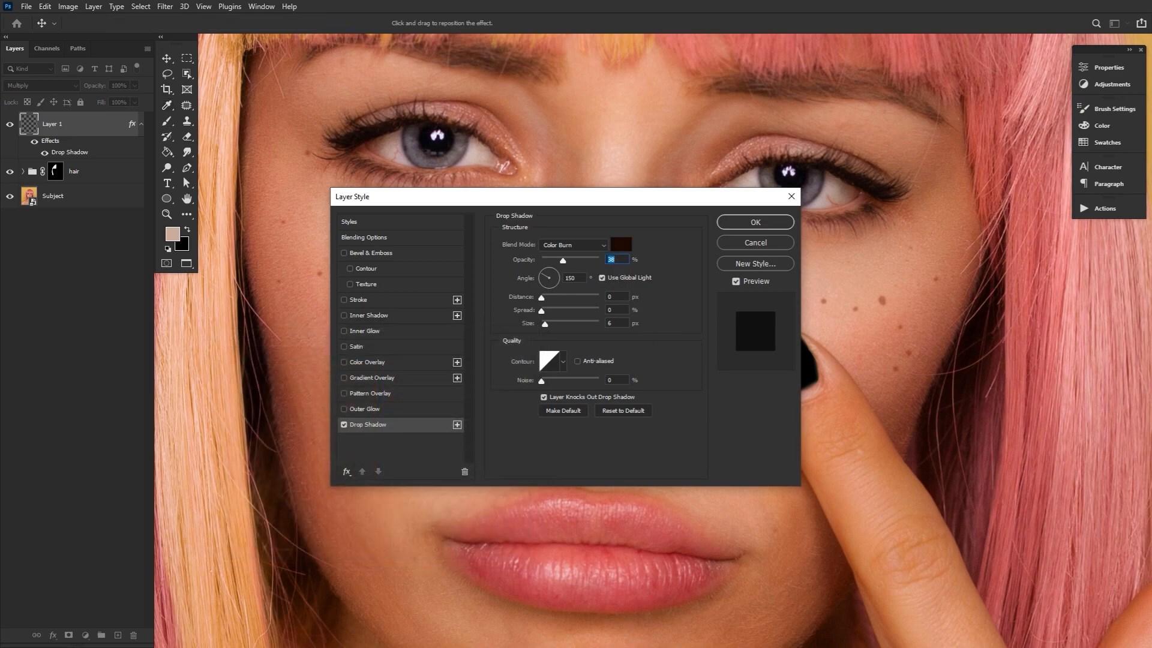
left_click_drag(689, 198, 490, 217)
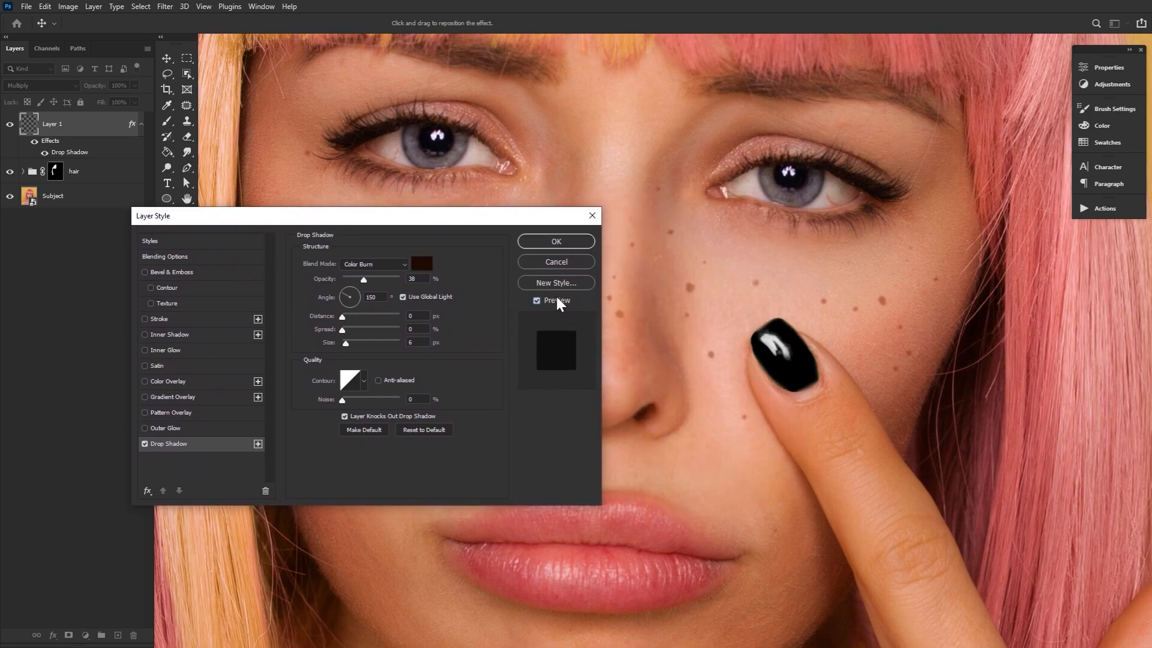
left_click(556, 241)
key("e")
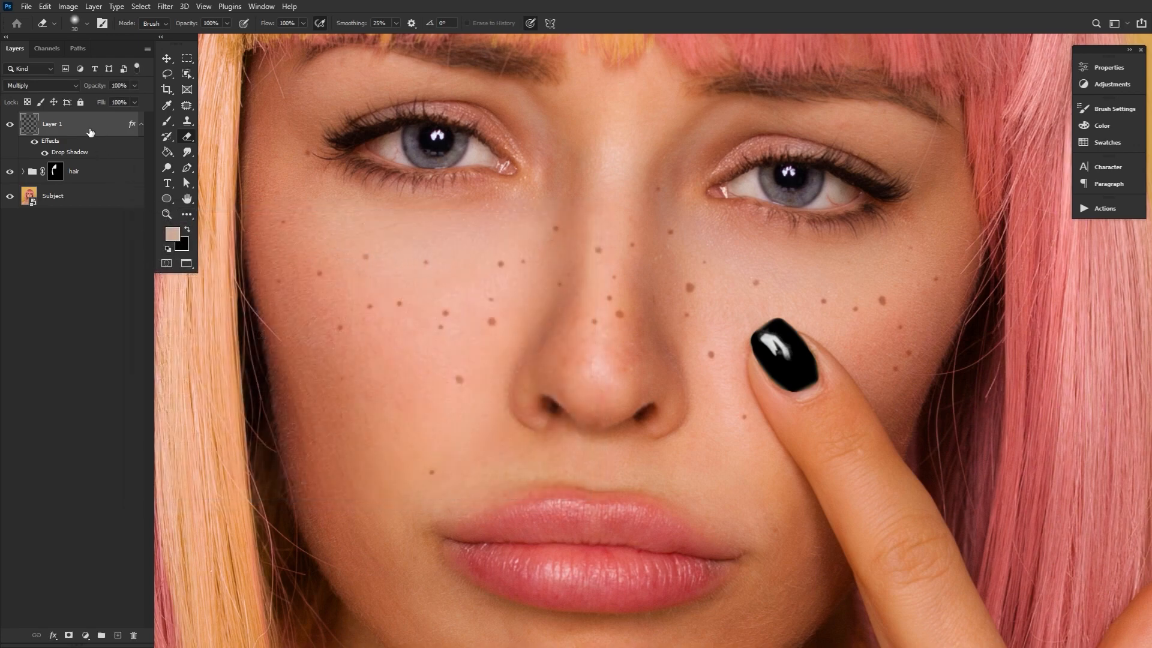
Duplicate the freckle layer and flip the copy horizontally
key("ctrl+j")
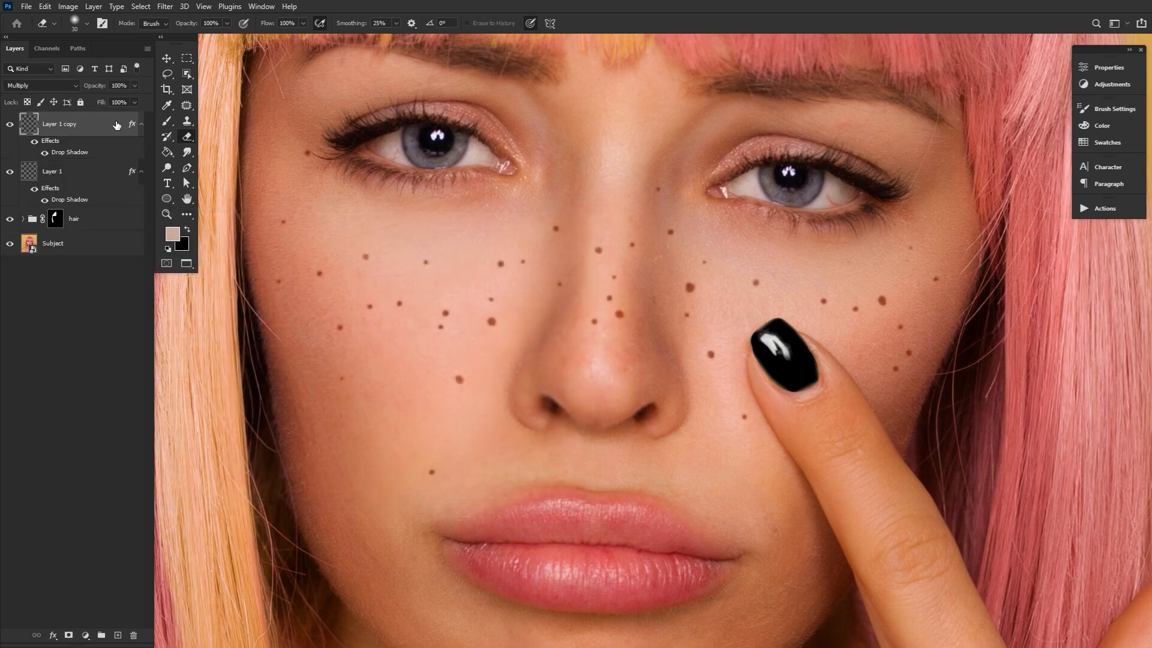
left_click(168, 58)
key("ctrl+t")
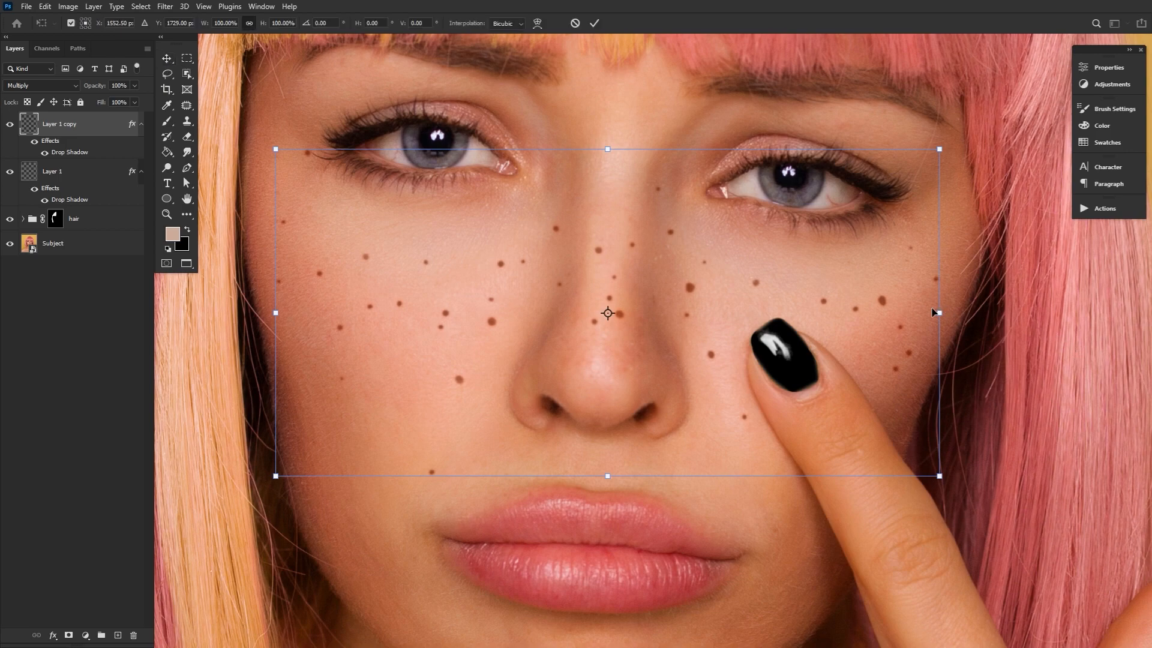
right_click(880, 304)
left_click(924, 493)
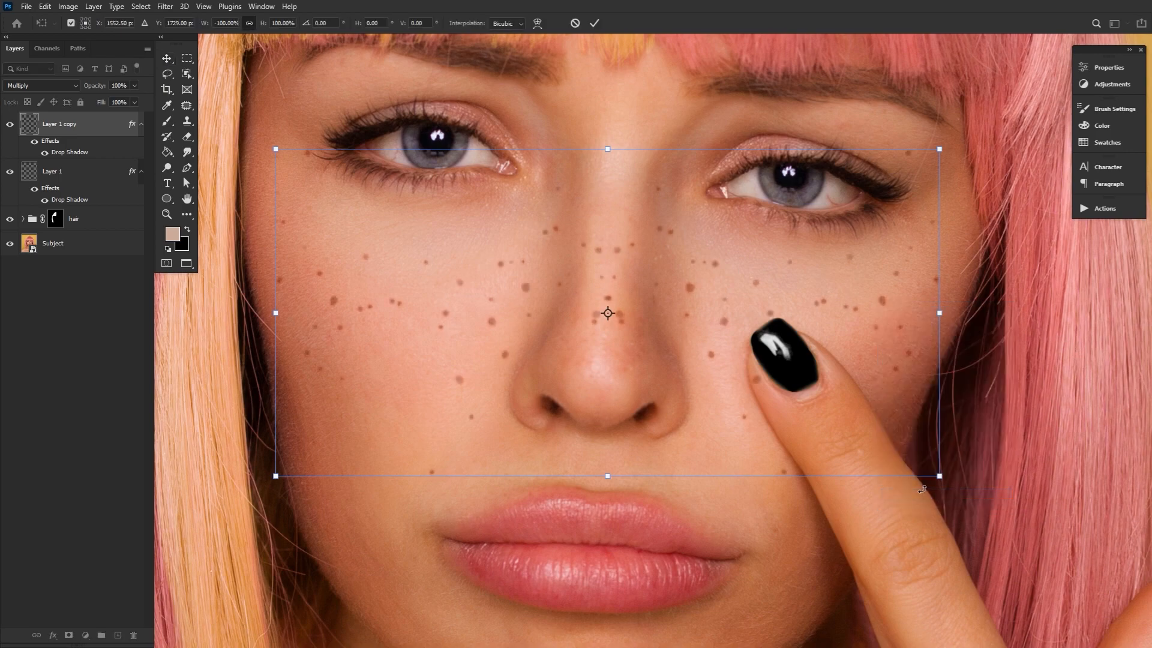
left_click(596, 23)
Lower the copied freckle layer's opacity to 59%, squash it vertically and shift it slightly down the face
left_click_drag(97, 86, 73, 89)
left_click_drag(613, 476, 613, 414)
left_click_drag(660, 346, 661, 374)
key("Return")
Enlarge the Eraser to 125 px and lower the copied freckle layer's opacity to 49%
key("e")
key("bracketright")
key("bracketright")
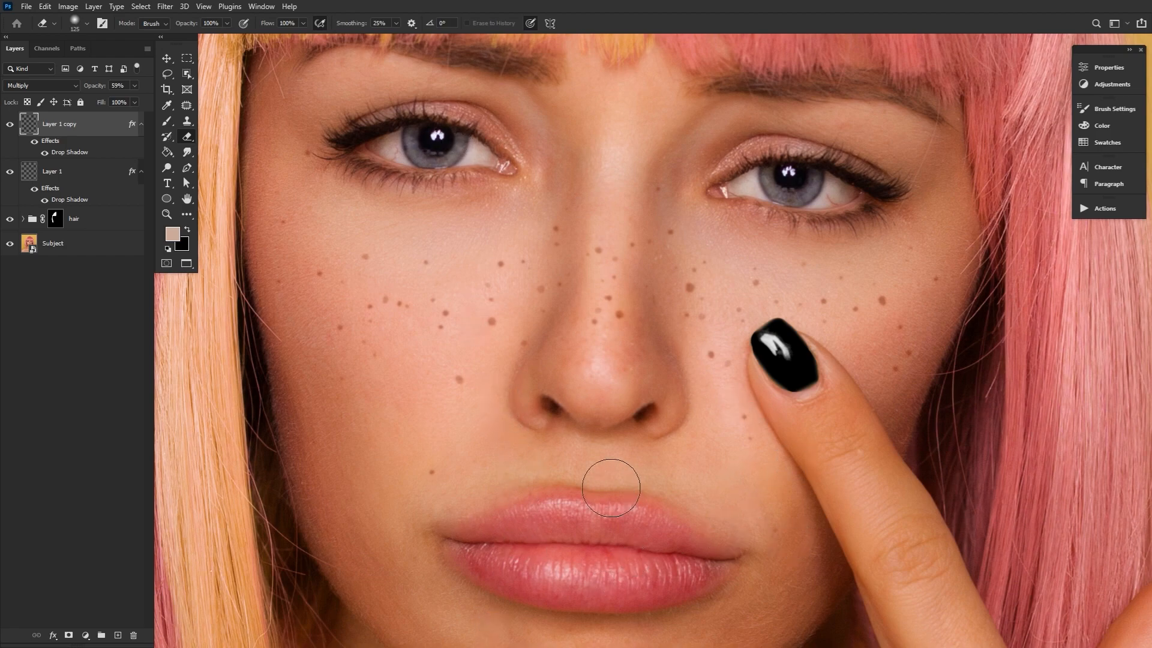
left_click_drag(96, 86, 90, 85)
left_click(187, 198)
left_click(167, 214)
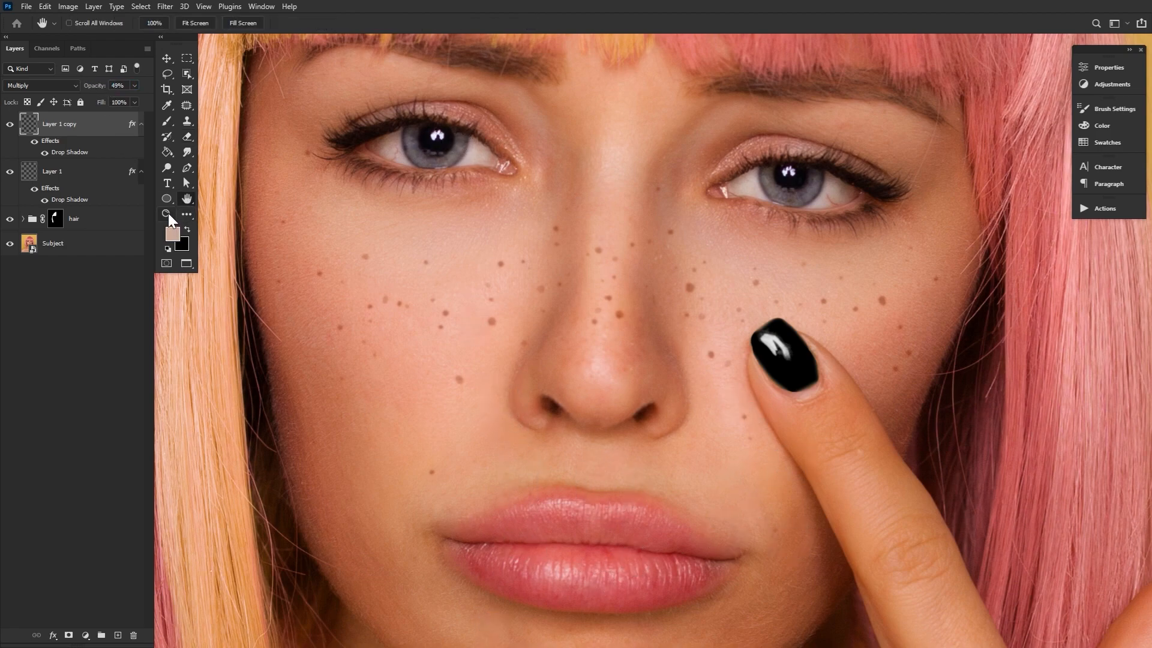
key("ctrl+0")
left_click(187, 199)
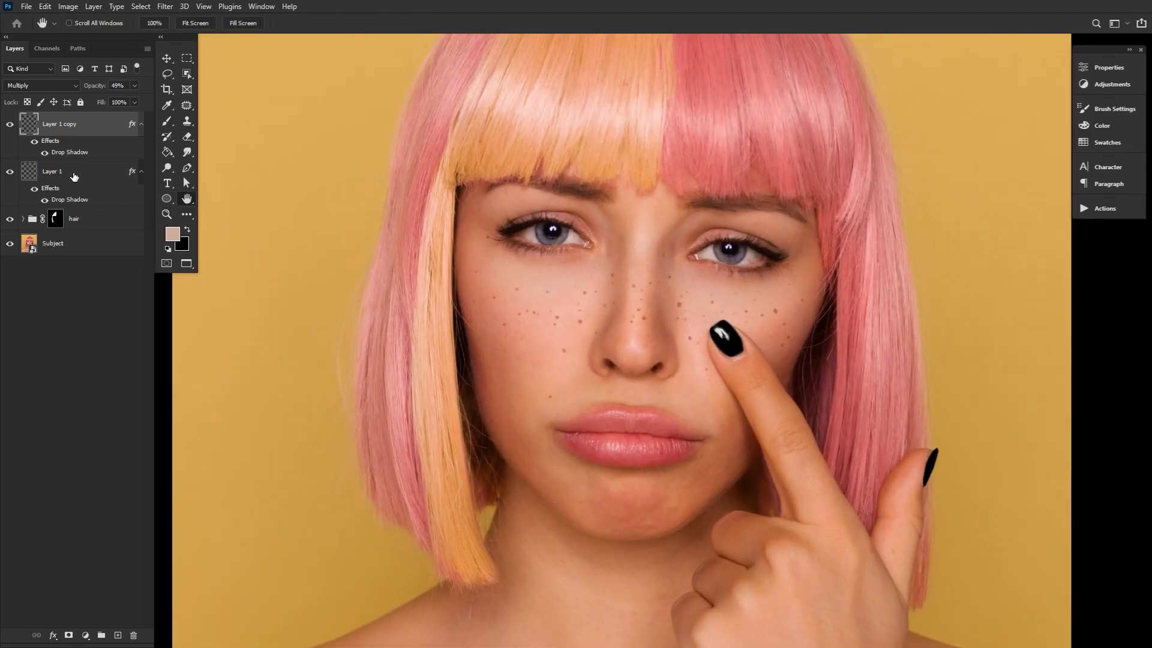
Group the two freckle layers and name the group "frecks"
key("ctrl+g")
double_click(54, 119)
type("frec")
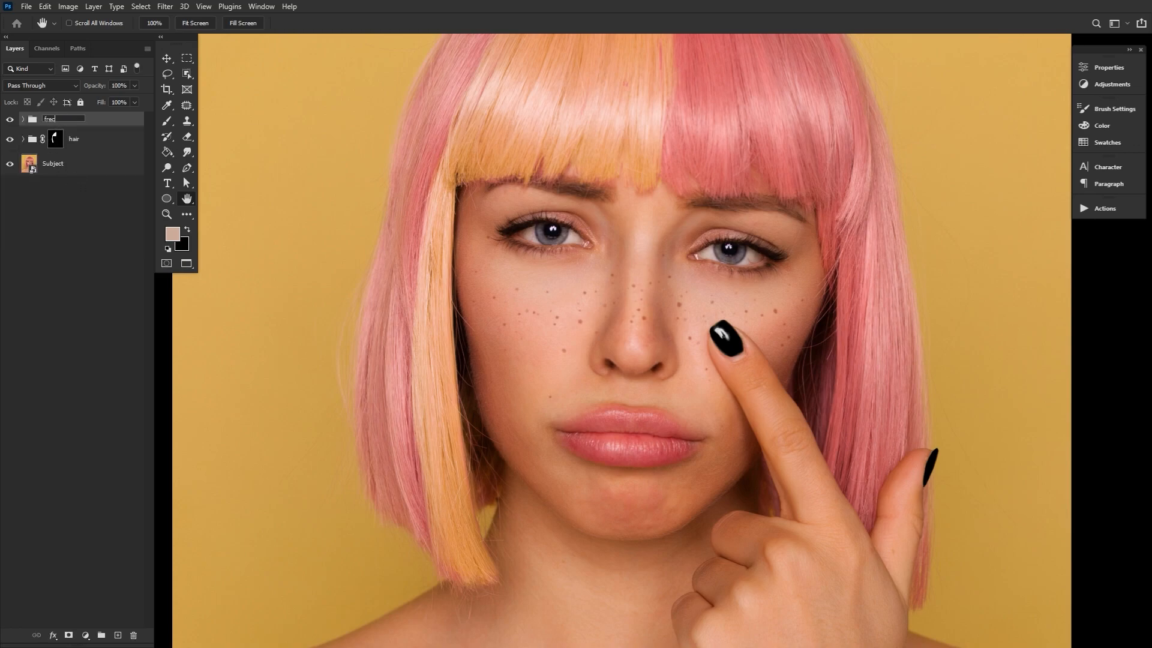
type("ks")
key("Return")
Create a new layer above the frecks group and reset the foreground and background colours to black and white
left_click(118, 635)
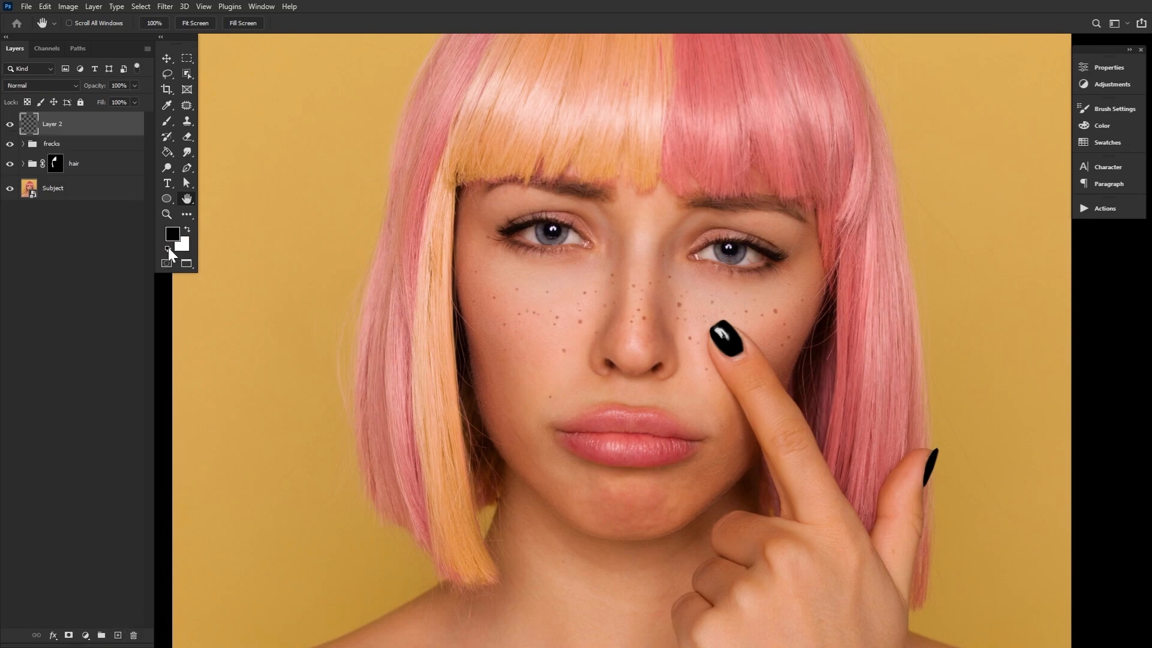
left_click(167, 214)
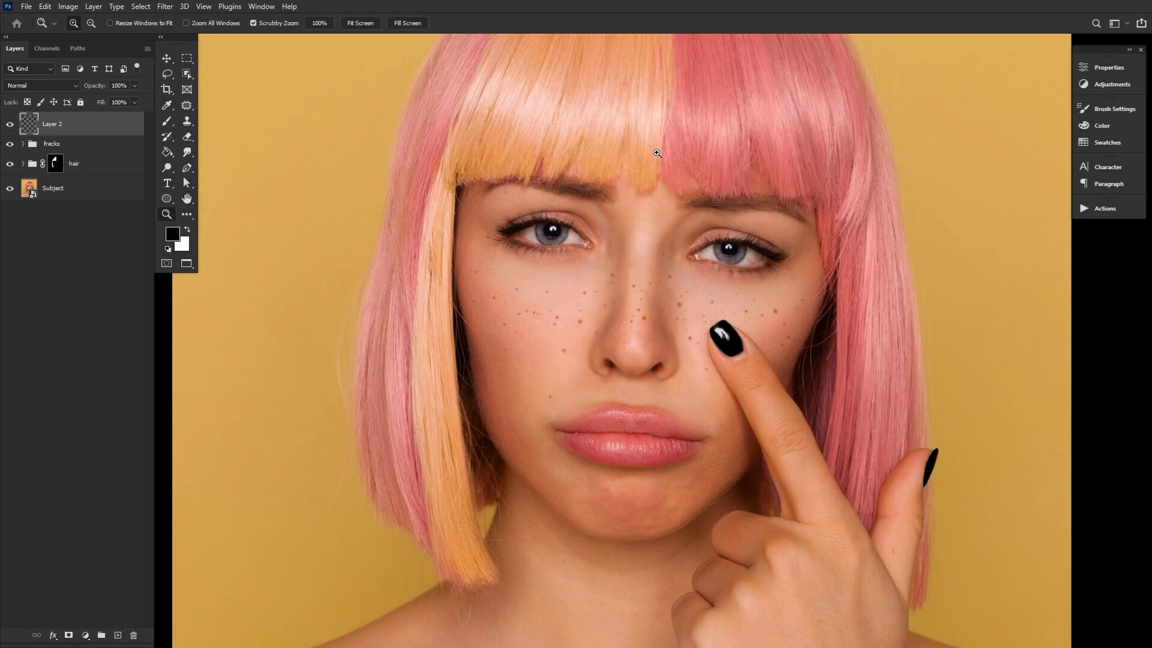
left_click(658, 154)
left_click(660, 174)
left_click(587, 392, "alt")
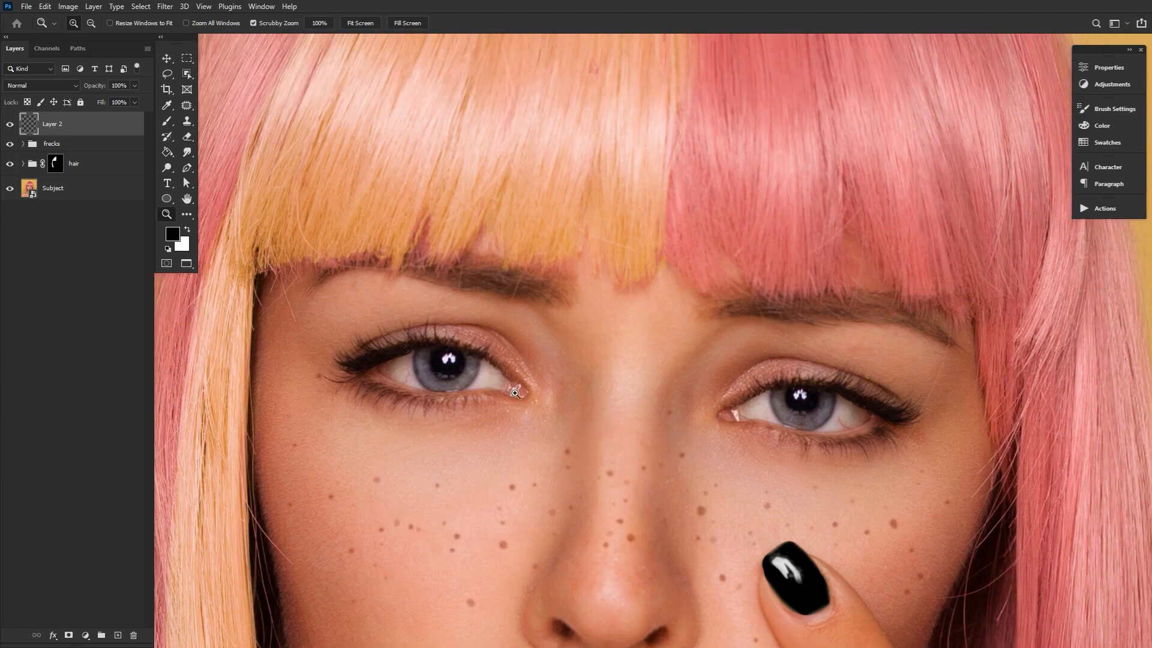
Choose the Hard Round: Size preset from the Basic group for the Brush tool
left_click(167, 121)
left_click(79, 24)
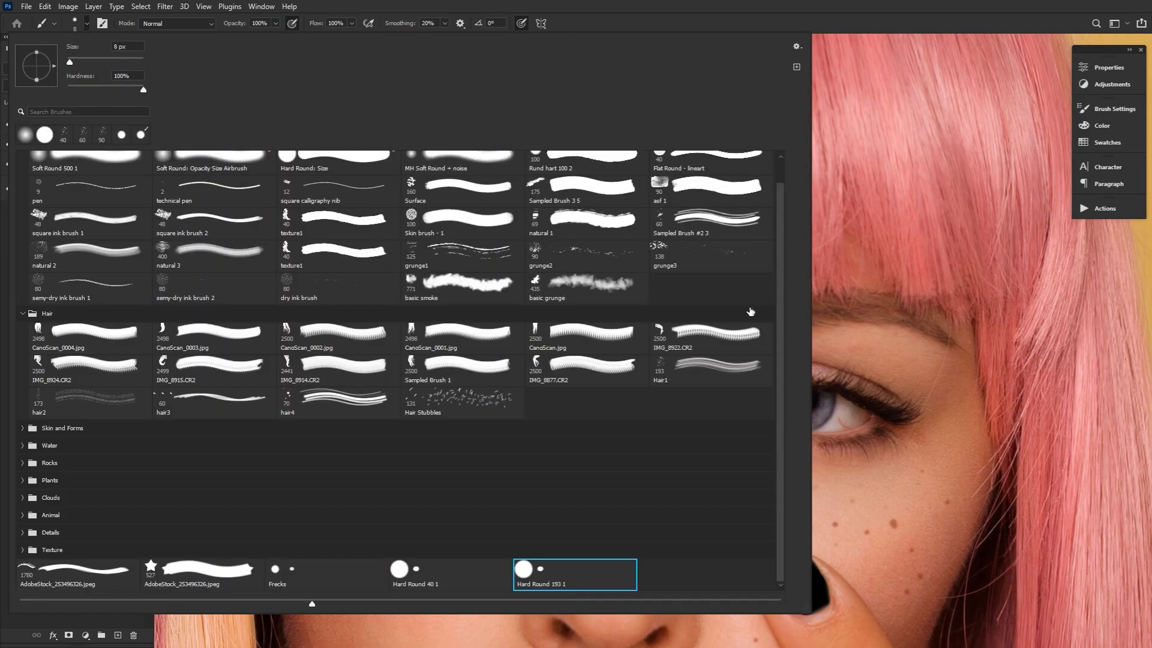
left_click_drag(779, 283, 779, 236)
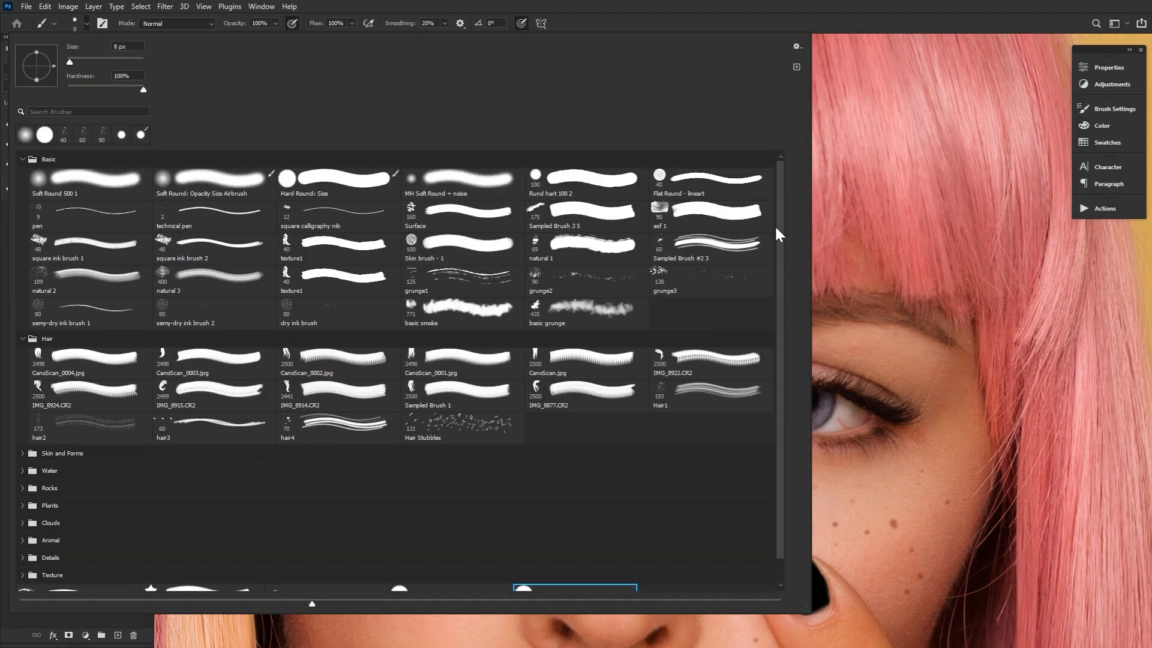
double_click(344, 189)
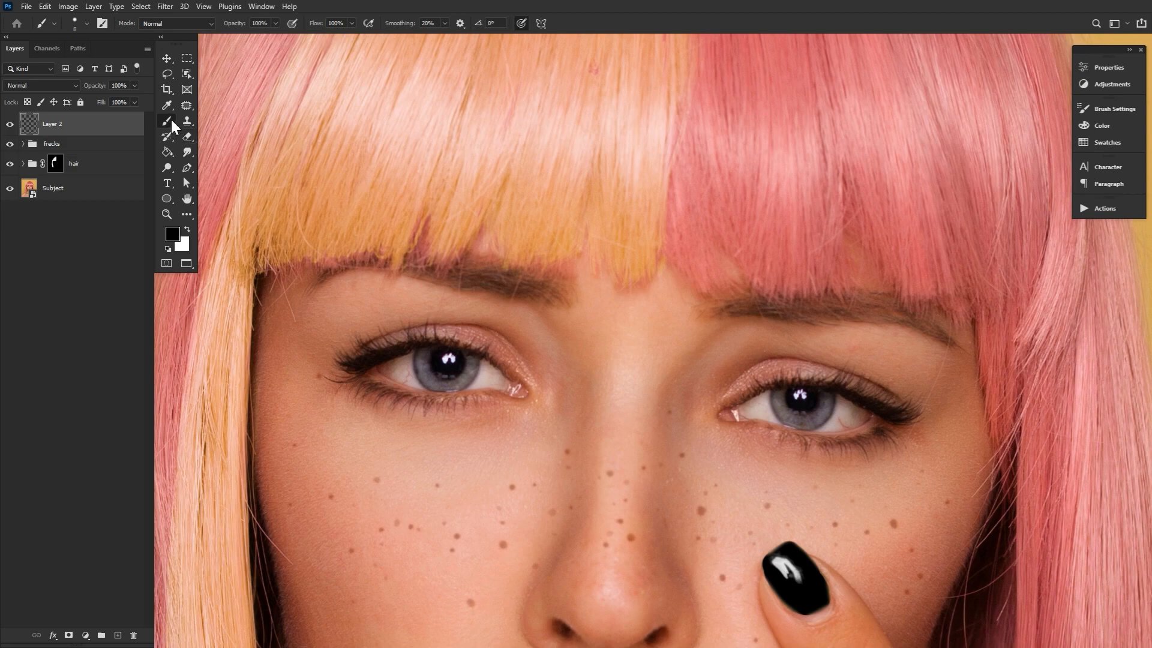
Block in a black winged eyeliner shape over the eye on the orange-haired side, redoing the stroke that goes wrong
mouse_move(443, 321)
left_mouse_down()
mouse_move(535, 455)
mouse_move(373, 460)
left_mouse_up()
left_click_drag(373, 460, 441, 498)
key("ctrl+z")
left_click_drag(528, 475, 376, 449)
left_click_drag(376, 449, 442, 499)
mouse_move(504, 477)
left_mouse_down()
mouse_move(423, 480)
mouse_move(397, 462)
left_mouse_up()
Set the Eraser to full hardness and reduce its size for trimming the eyeliner
key("e")
left_click(86, 23)
left_click_drag(22, 90, 143, 90)
left_click(867, 245)
key("bracketleft")
key("bracketleft")
key("bracketleft")
key("bracketleft")
key("bracketleft")
key("bracketleft")
key("bracketleft")
key("bracketleft")
key("bracketleft")
key("bracketleft")
Extend the eyeliner along the upper lash line to the inner corner and sharpen the wing's edge with the Eraser
key("b")
mouse_move(528, 475)
left_mouse_down()
mouse_move(602, 503)
mouse_move(628, 525)
left_mouse_up()
key("e")
left_click_drag(375, 447, 439, 496)
key("b")
left_click_drag(574, 489, 604, 504)
key("e")
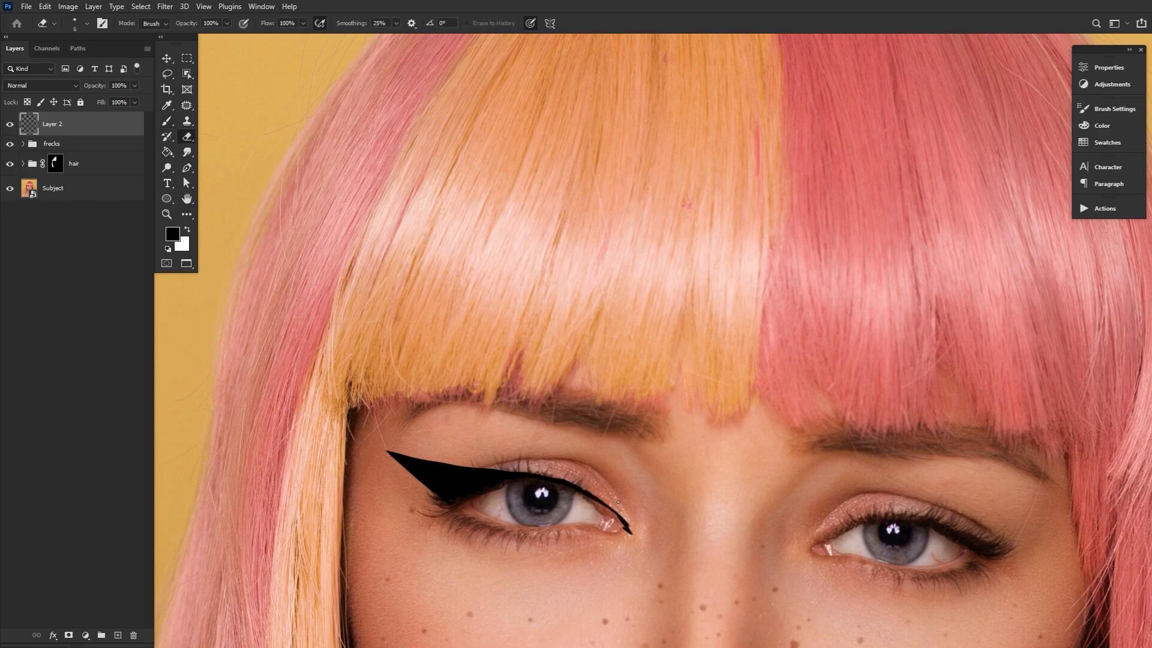
Create another new layer and paint a matching black winged eyeliner over the eye on the pink-haired side
key("ctrl+shift+alt+n")
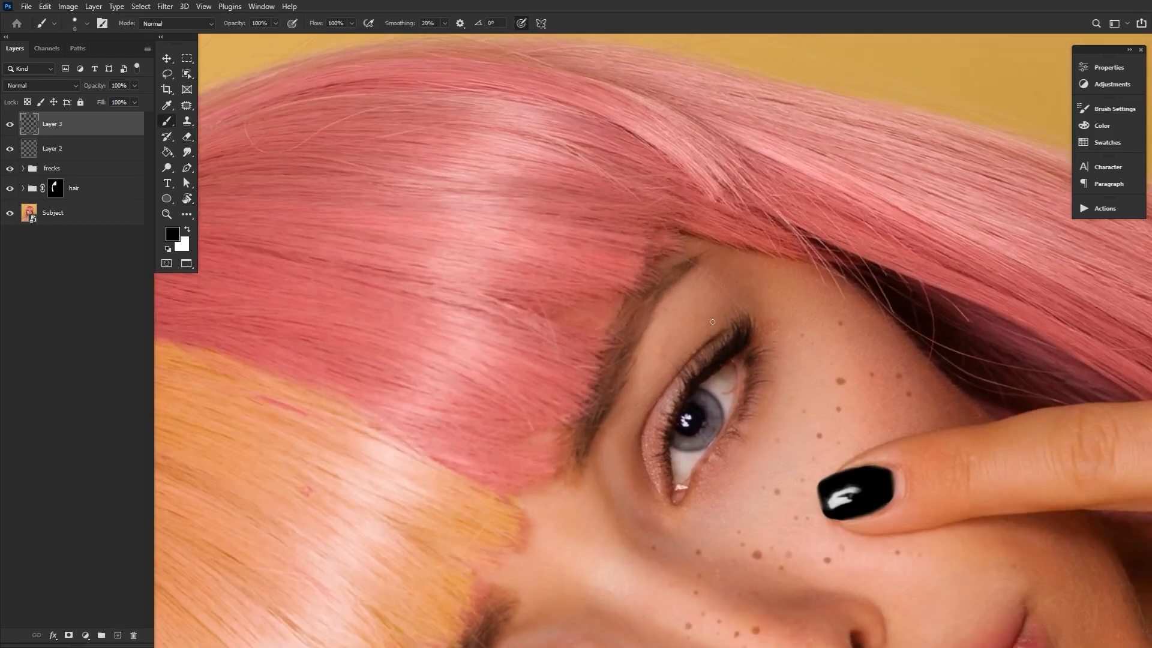
mouse_move(690, 387)
left_mouse_down()
mouse_move(738, 273)
mouse_move(700, 374)
mouse_move(655, 373)
left_mouse_up()
key("e")
key("z")
key("ctrl+t")
key("Return")
mouse_move(434, 456)
left_mouse_down()
mouse_move(534, 455)
mouse_move(538, 502)
left_mouse_up()
left_click_drag(717, 425, 716, 422)
key("Return")
key("b")
key("r")
left_click_drag(263, 98, 259, 579)
left_click_drag(675, 277, 674, 343)
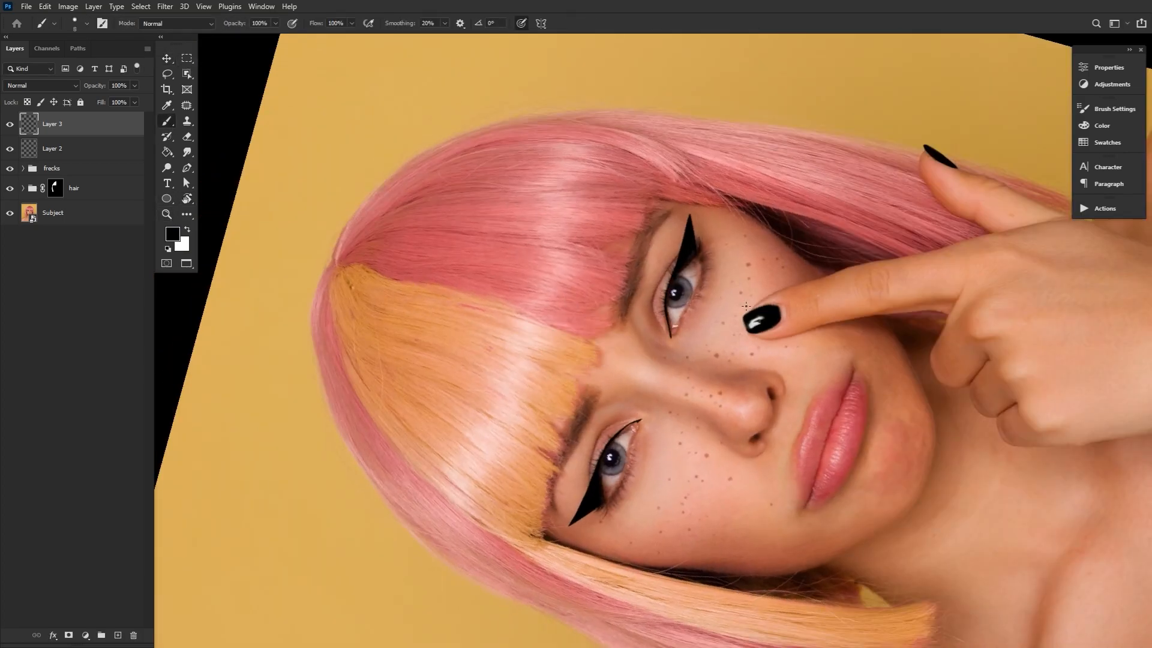
Touch up the second eyeliner wing and reset the rotated canvas to upright
key("e")
key("r")
left_click_drag(696, 231, 727, 397)
scroll(699, 415, "up", 2)
key("b")
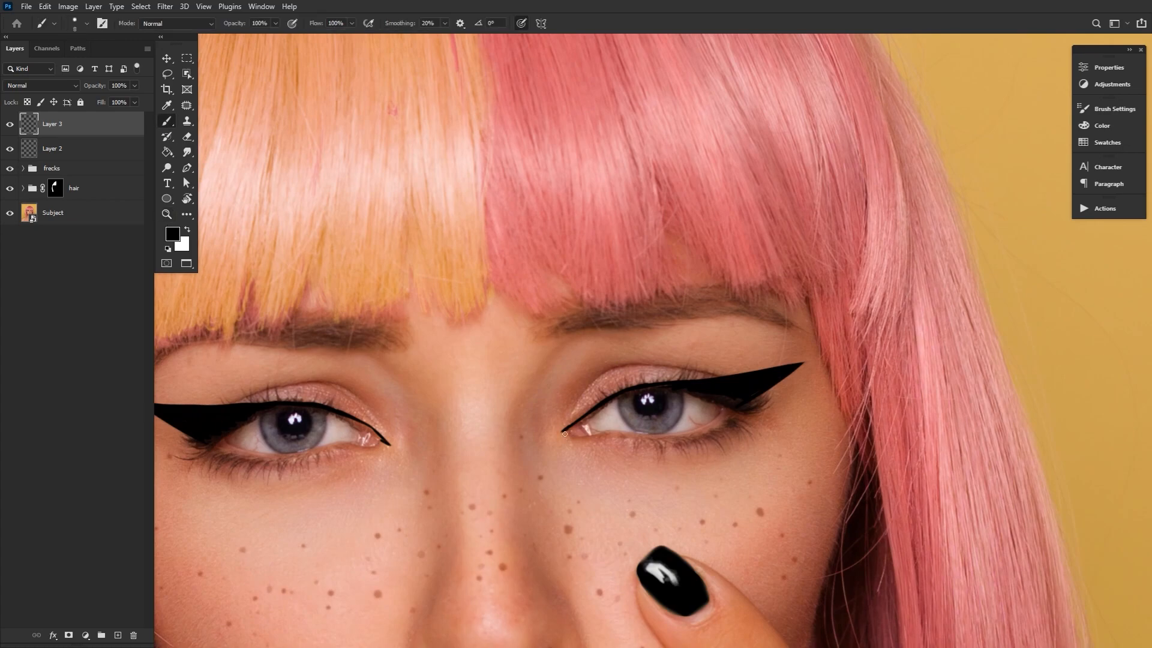
key("alt+bracketleft")
key("alt+bracketright")
key("r")
key("Escape")
key("z")
left_click_drag(532, 327, 510, 312)
Apply the last-used Gaussian Blur to Layer 3 and Layer 2 to soften both eyeliner shapes
left_click(163, 7)
left_click(176, 19)
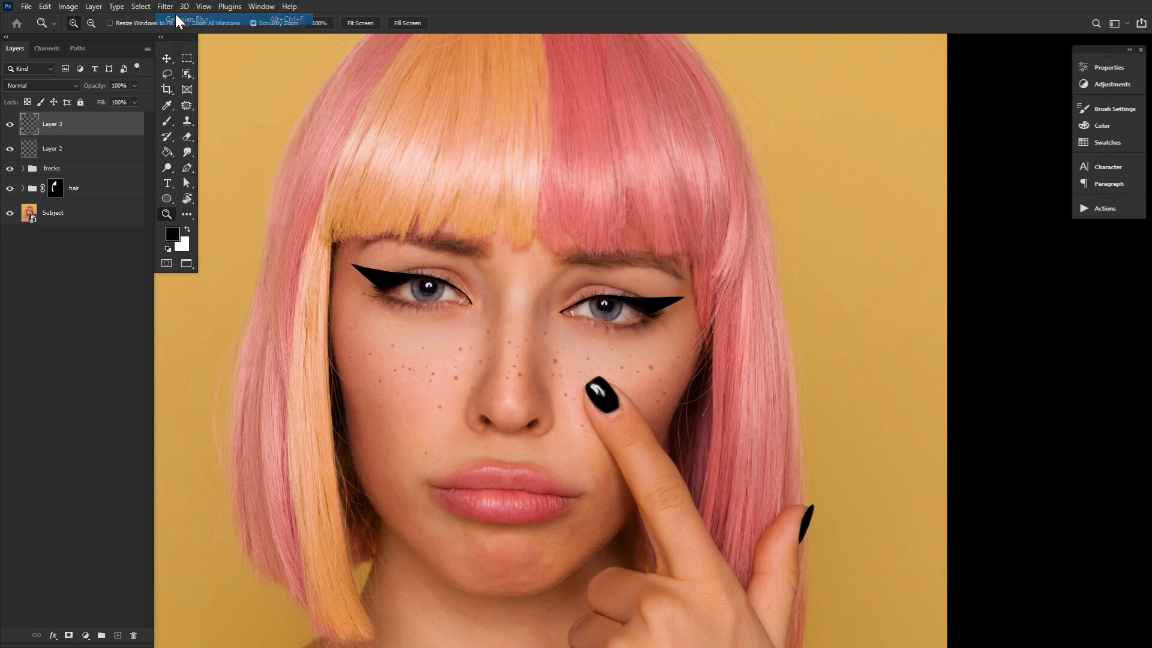
left_click(70, 150)
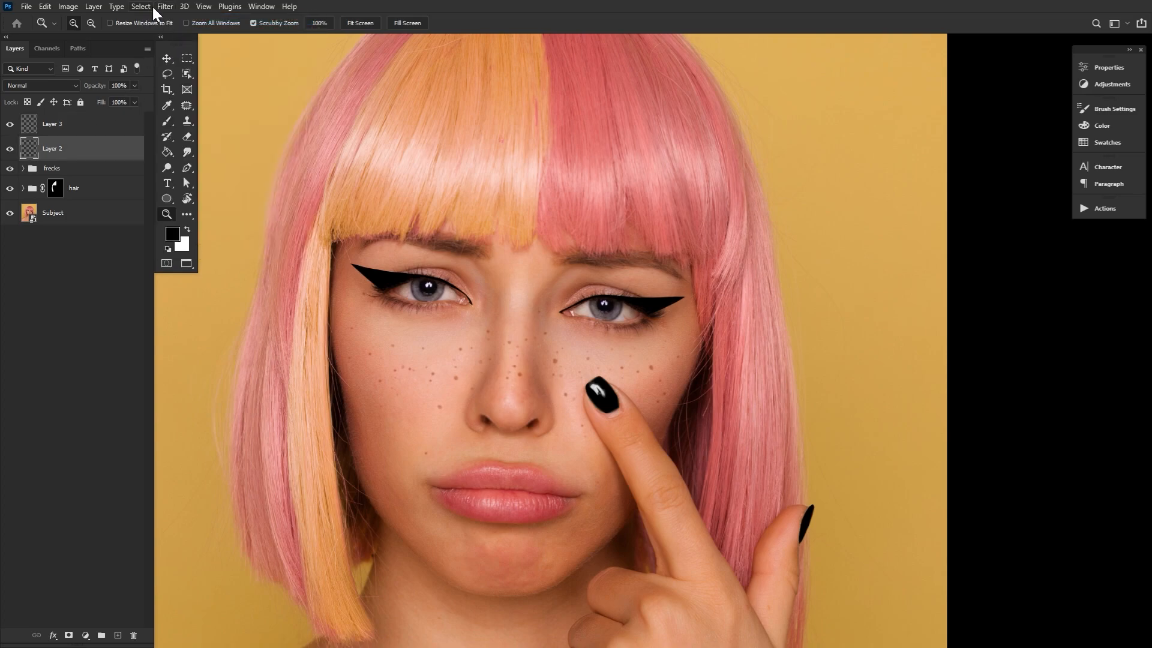
left_click(163, 6)
left_click(176, 19)
left_click(186, 200)
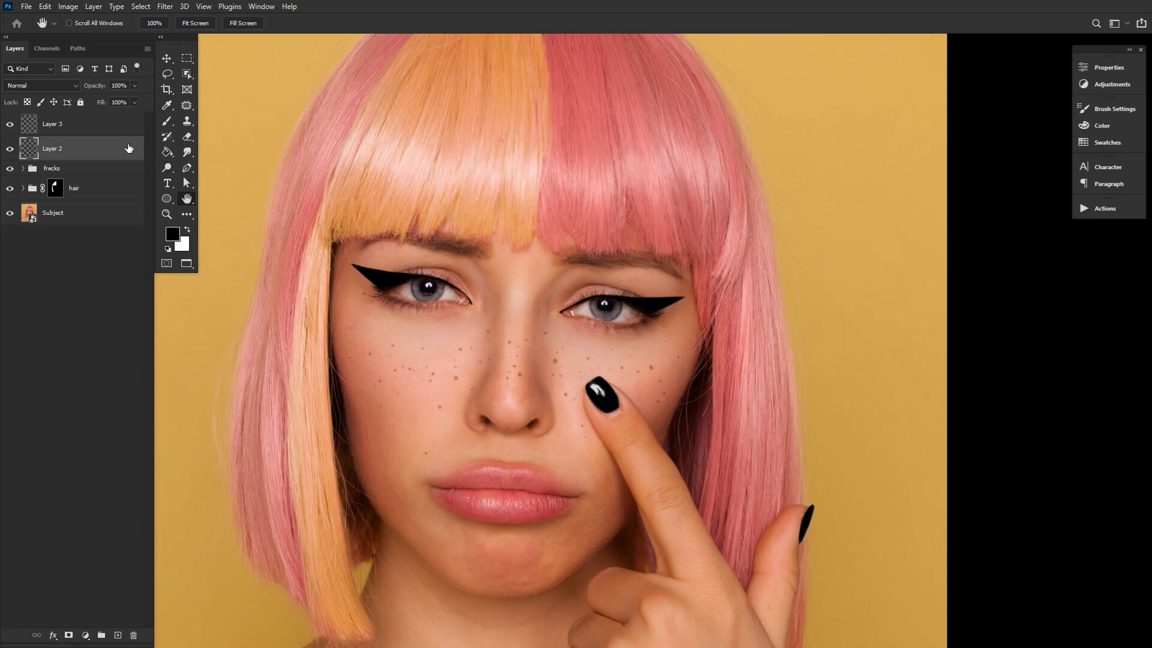
Split Layer 2's Blend If highlight slider for the Underlying Layer to 106 / 214 so skin highlights show through the eyeliner
double_click(128, 148)
left_click_drag(231, 214, 384, 354)
key("alt")
left_click_drag(588, 588, 505, 592)
left_click_drag(595, 588, 570, 592)
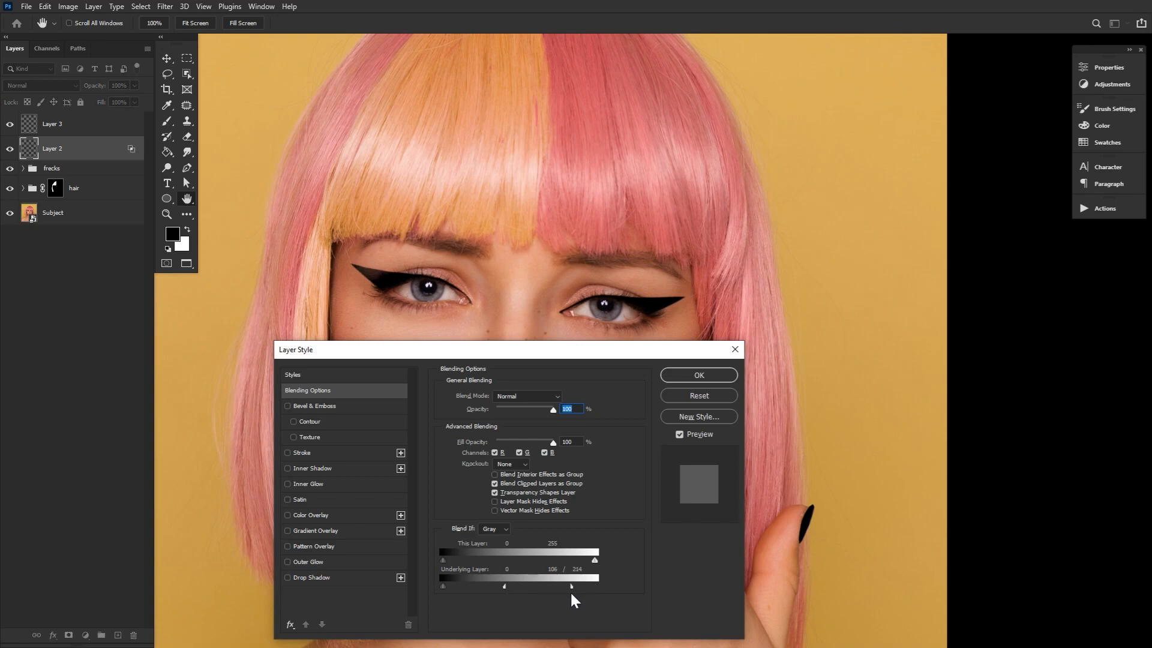
left_click(693, 379)
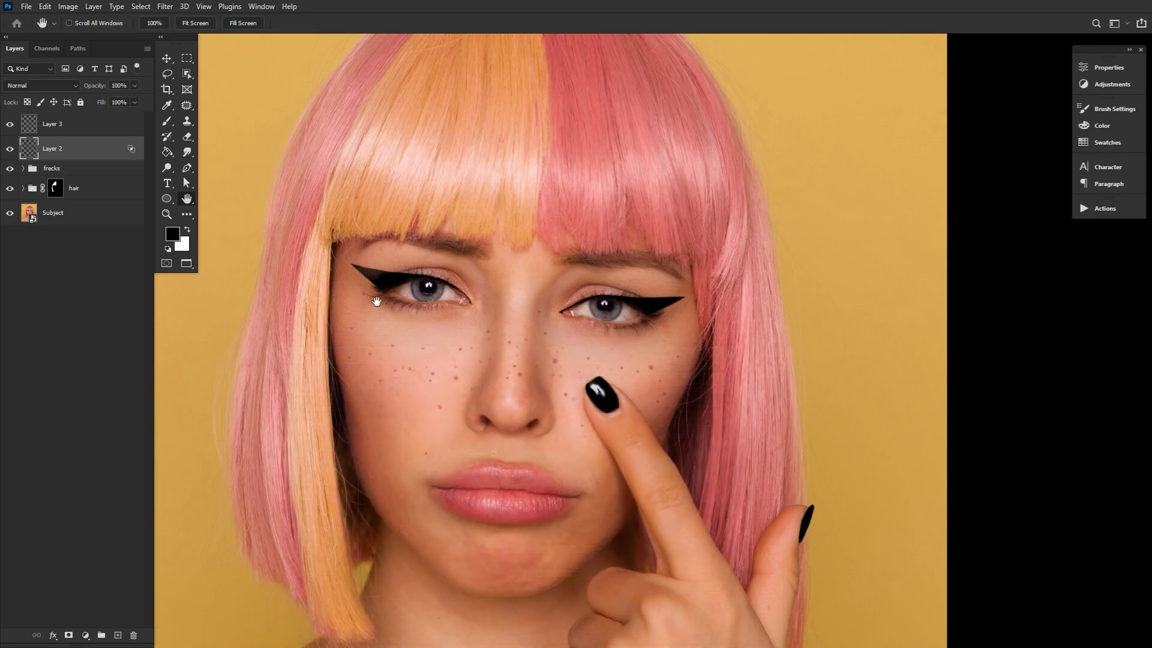
Split Layer 3's Blend If highlight slider for the Underlying Layer to 94 / 166
double_click(96, 123)
left_click_drag(594, 587, 498, 587)
left_click_drag(594, 587, 543, 589)
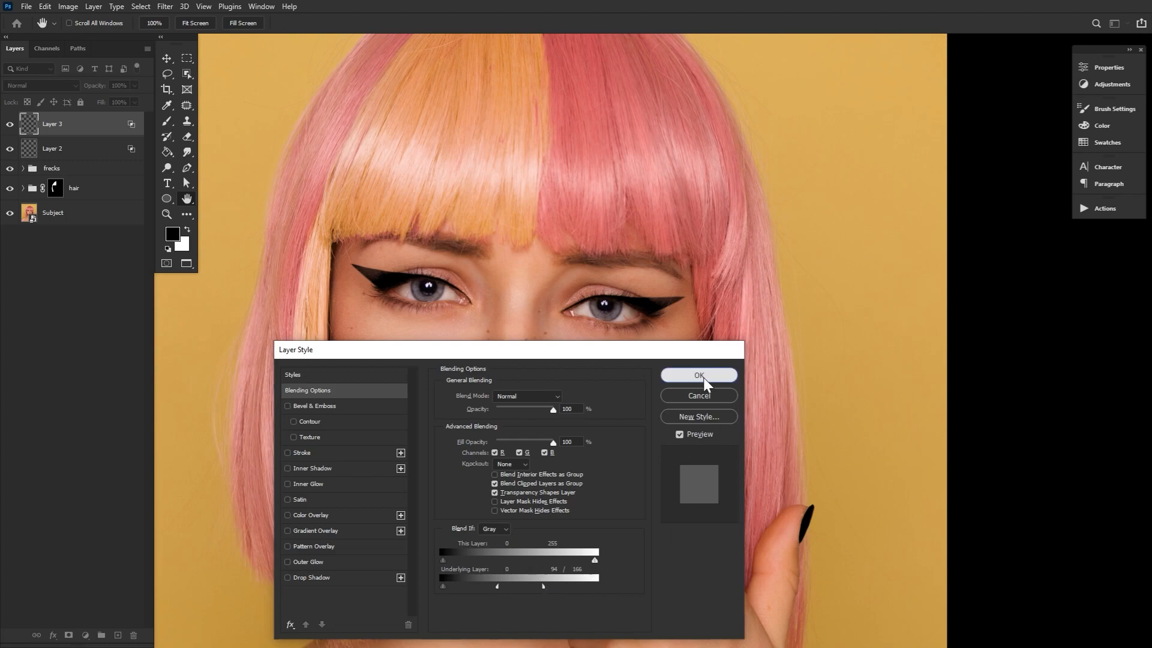
left_click(699, 375)
scroll(481, 322, "up", 5)
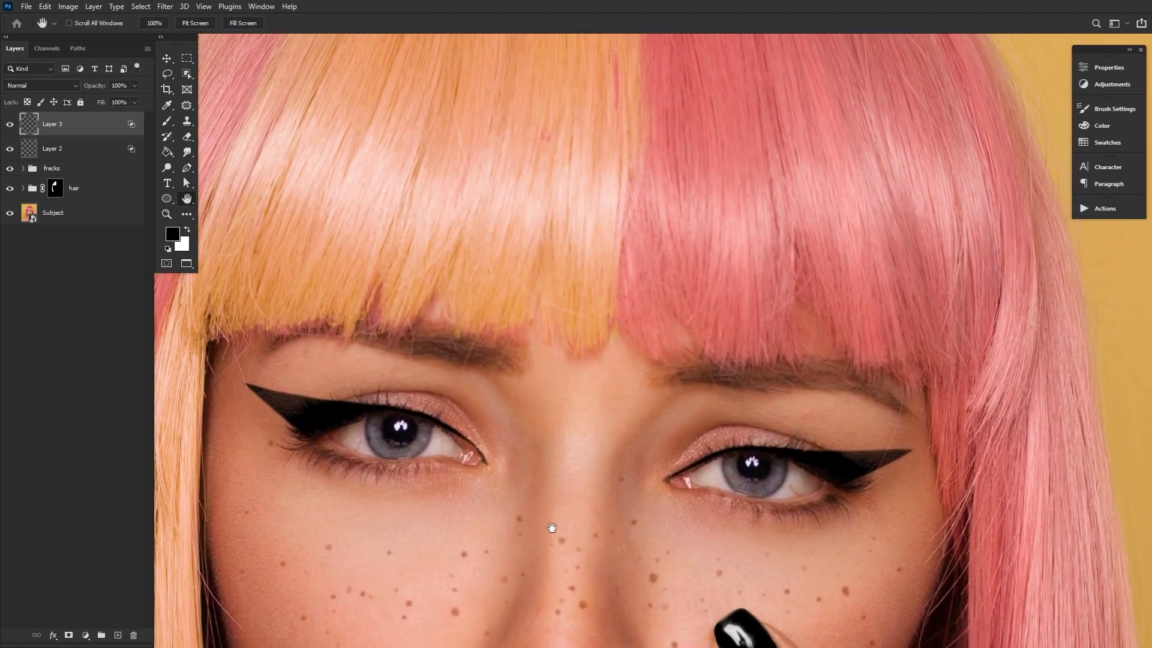
Reopen the blending options of Layer 2 and Layer 3 and fine-tune their Underlying Layer blending
left_click_drag(552, 527, 540, 470)
double_click(129, 150)
left_click_drag(591, 351, 659, 94)
left_click(930, 153)
double_click(132, 126)
left_click_drag(601, 329, 622, 330)
left_click(757, 119)
Group Layer 2 and Layer 3 and name the group eyeliner
left_click(168, 214)
left_click_drag(521, 389, 439, 390)
left_click_drag(528, 443, 578, 372)
left_click_drag(562, 314, 580, 314)
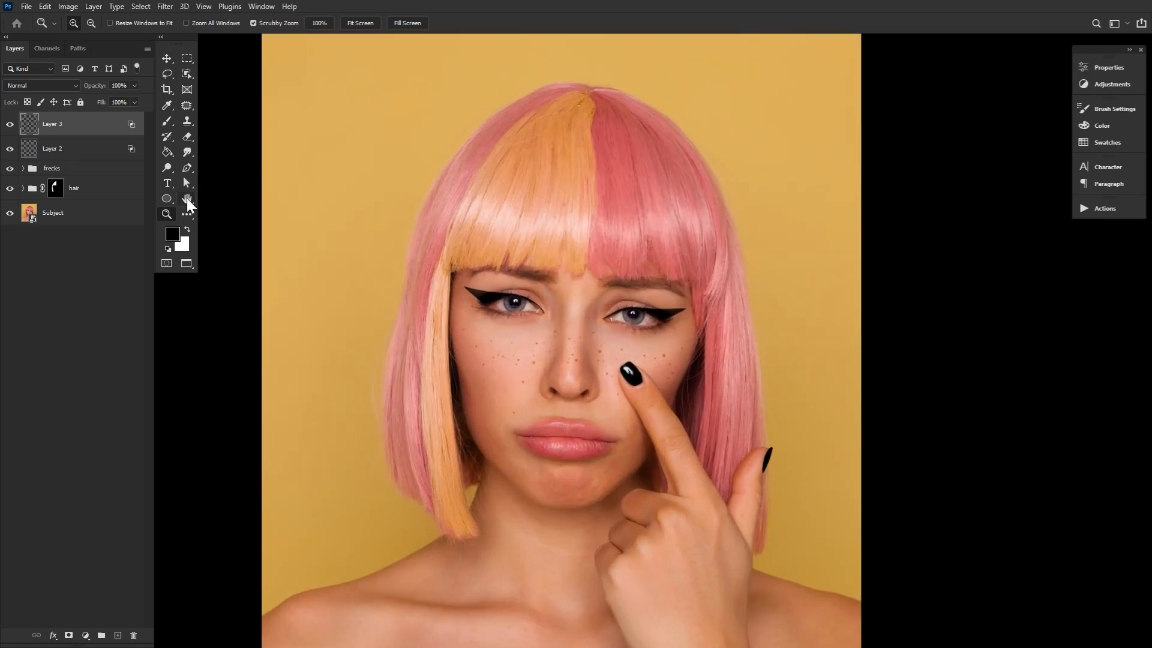
left_click(97, 158, "shift")
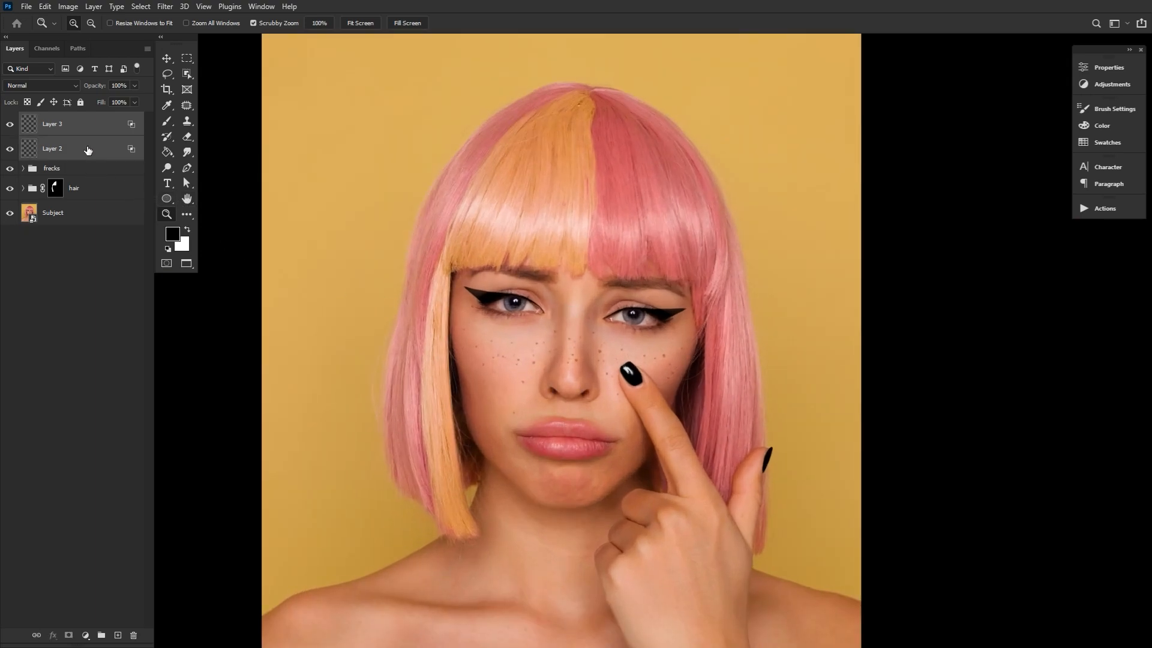
key("ctrl+g")
double_click(56, 119)
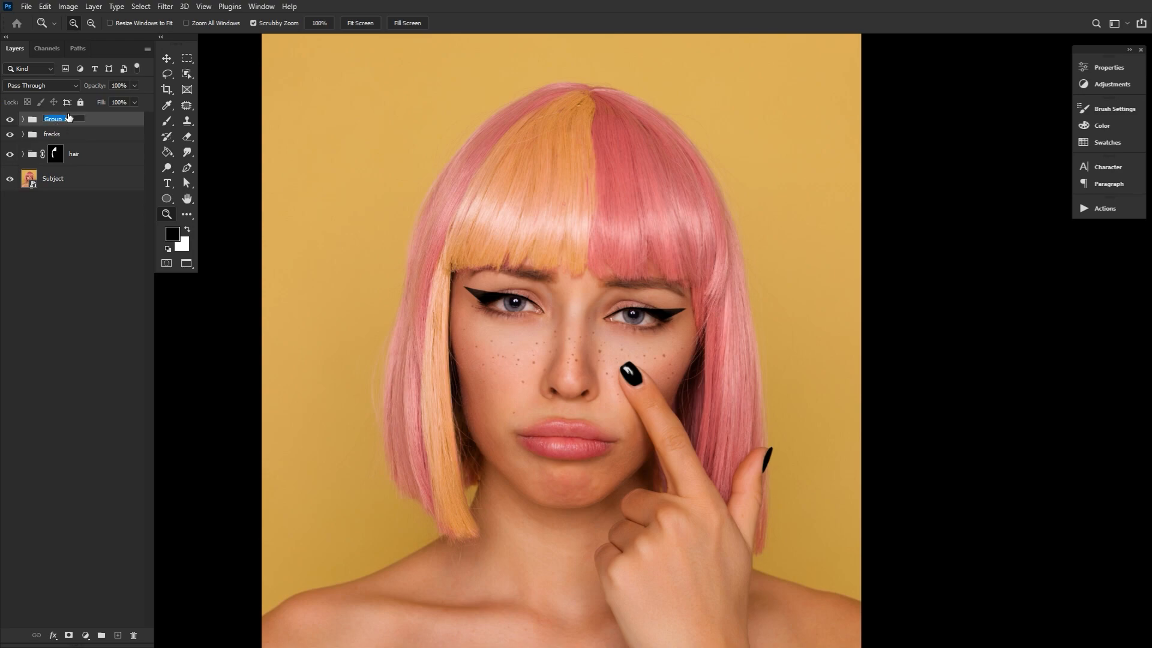
type("eyeliner")
key("Return")
Create a new layer above the eyeliner group and load the AdobeStock_253496326.jpeg eyelash brush
left_click(118, 635)
double_click(165, 213)
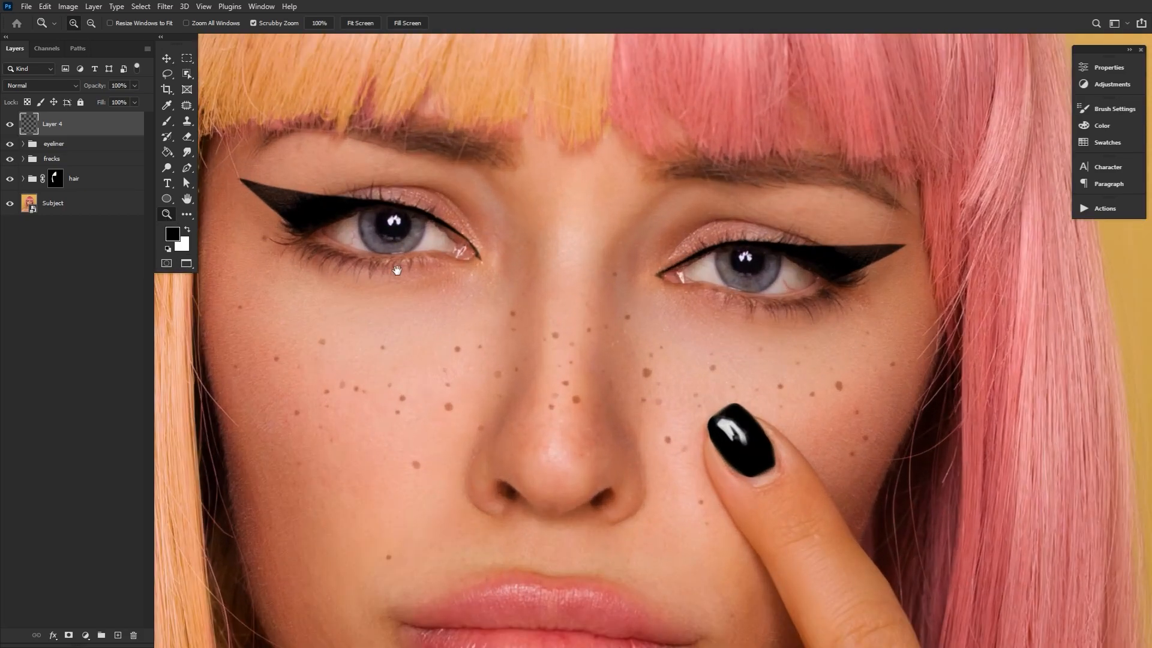
left_click_drag(418, 276, 490, 372)
left_click(167, 122)
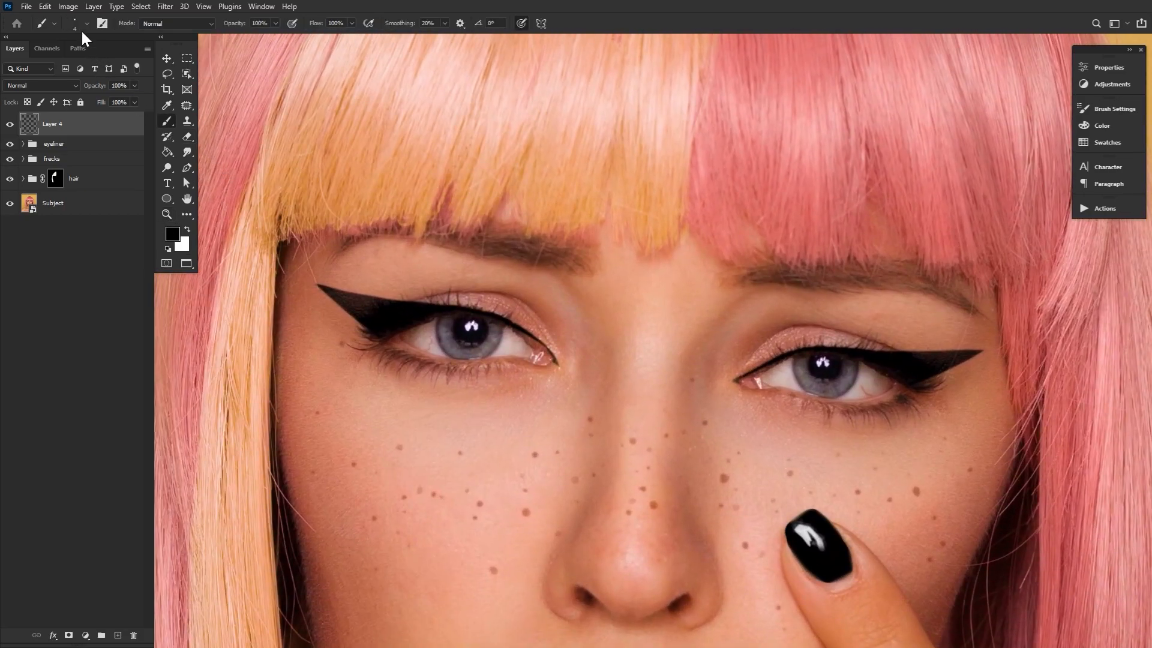
left_click(81, 27)
scroll(786, 432, "down", 1)
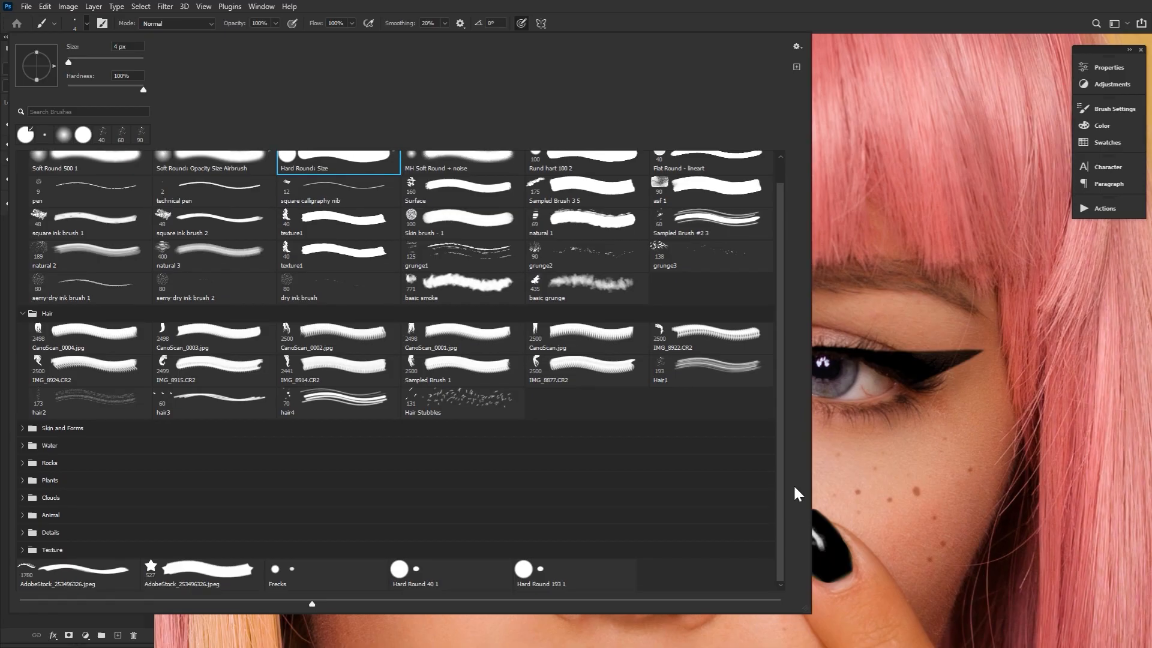
double_click(104, 577)
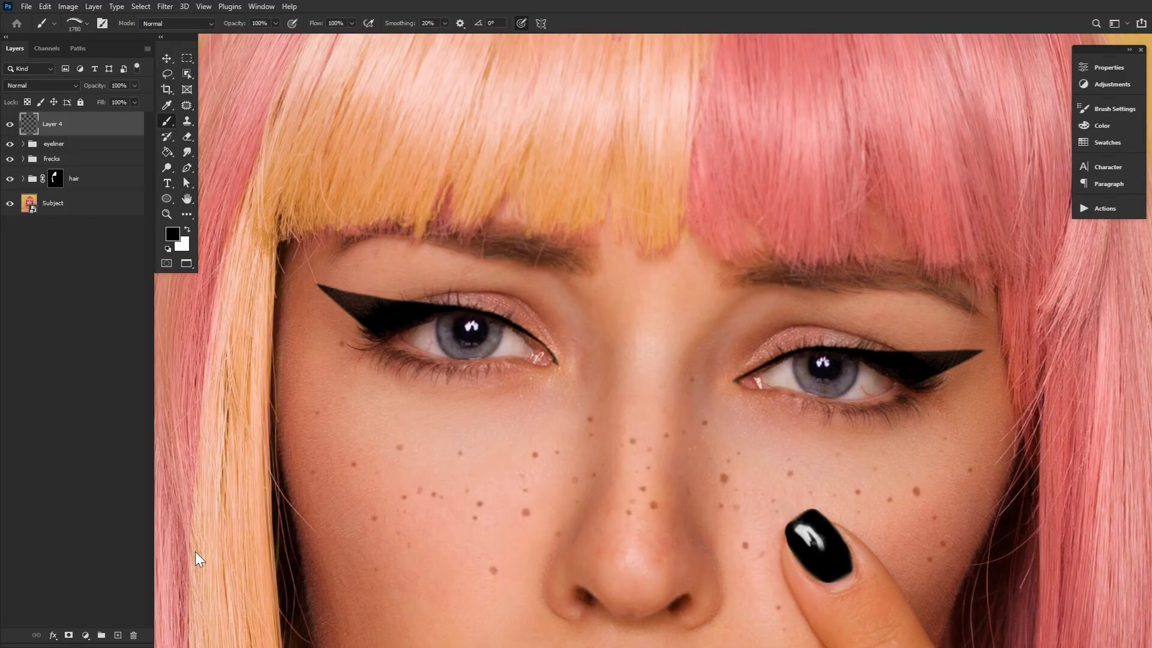
Reduce the eyelash brush to 400 px and stamp black upper lashes over the eye on the pink-haired side
key("bracketleft")
key("bracketleft")
key("bracketleft")
key("bracketleft")
key("bracketleft")
key("bracketleft")
key("bracketleft")
key("bracketleft")
key("bracketleft")
key("bracketleft")
key("bracketleft")
key("bracketleft")
key("bracketleft")
key("bracketleft")
key("bracketleft")
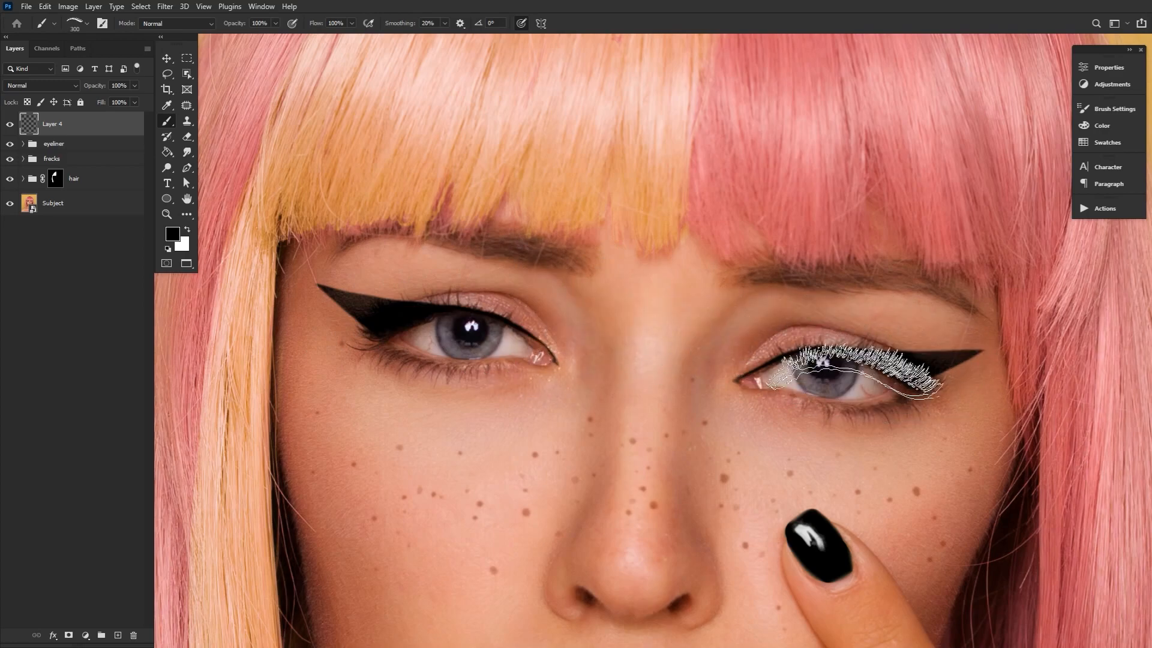
key("bracketright")
left_click(847, 357)
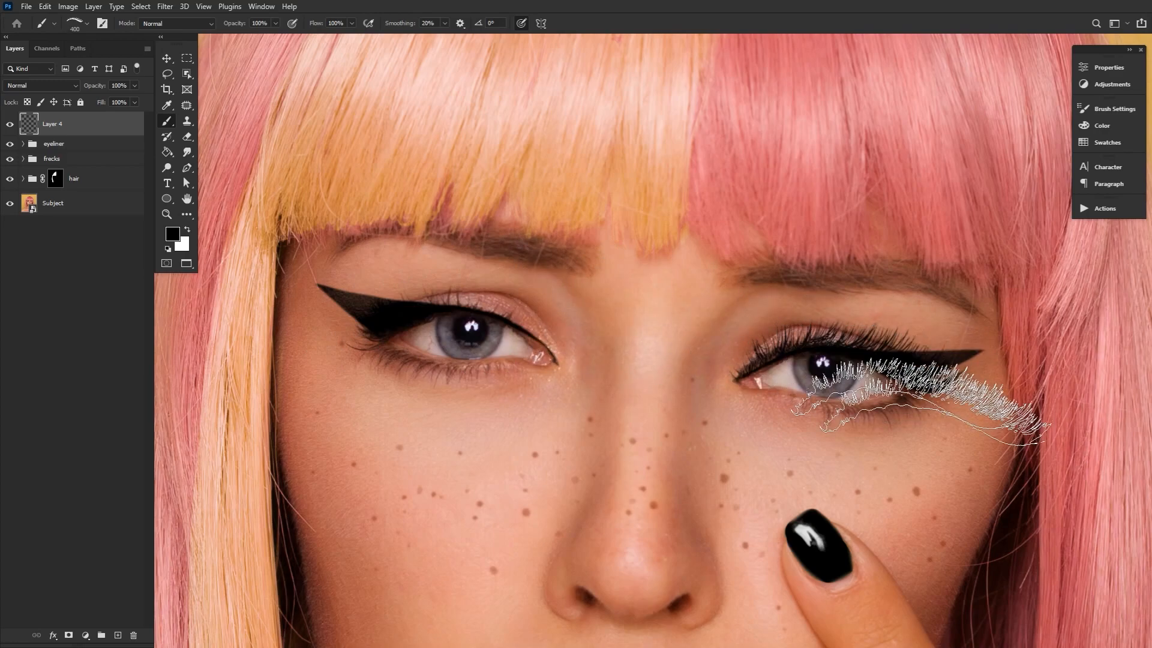
On another new layer, mirror the eyelash brush tip and stamp upper lashes over the eye on the orange-haired side
left_click(118, 635)
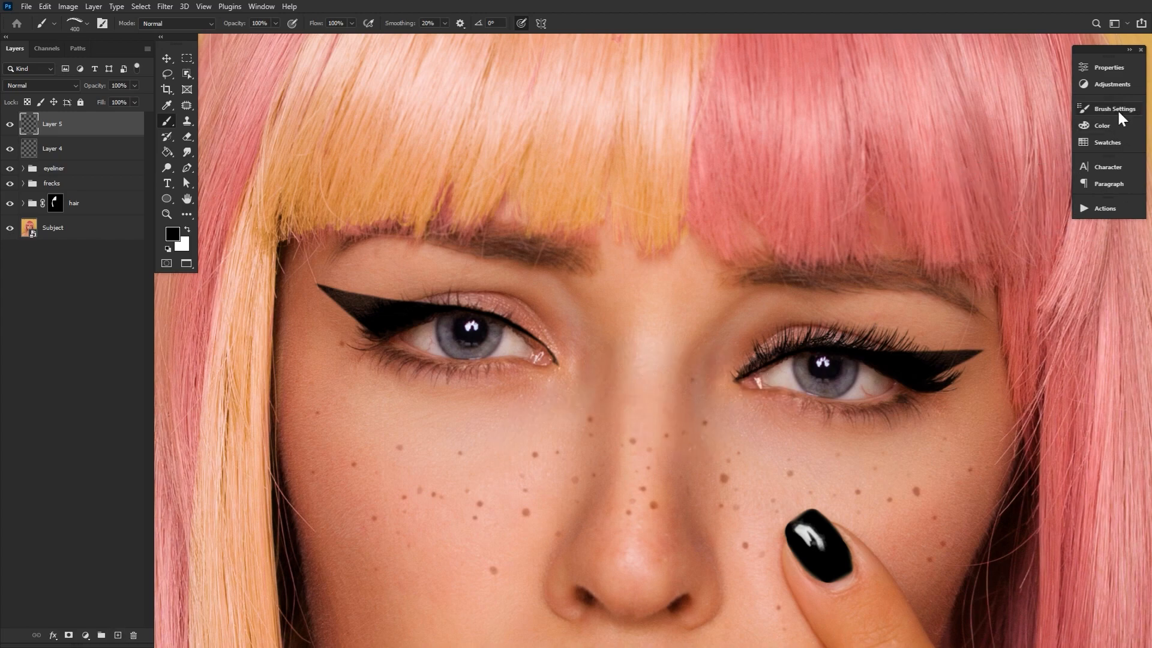
left_click(1115, 109)
left_click(862, 145)
left_click(910, 256)
left_click(1104, 109)
left_click(435, 322)
Transform and warp the Layer 5 lashes to follow the eyelid on the orange-haired side
left_click(166, 58)
left_click_drag(427, 190, 479, 278)
left_click_drag(558, 322, 571, 334)
left_click_drag(533, 403, 547, 402)
left_click(537, 24)
left_click_drag(386, 350, 402, 236)
left_click_drag(383, 386, 377, 378)
left_click_drag(595, 394, 599, 389)
left_click(595, 23)
Warp the Layer 4 lashes to follow the eyelid on the pink-haired side
left_click(81, 152)
left_click_drag(949, 355, 632, 368)
key("ctrl+t")
left_click(538, 24)
left_click_drag(702, 418, 702, 383)
left_click_drag(702, 496, 706, 474)
key("ctrl+z")
left_click(595, 23)
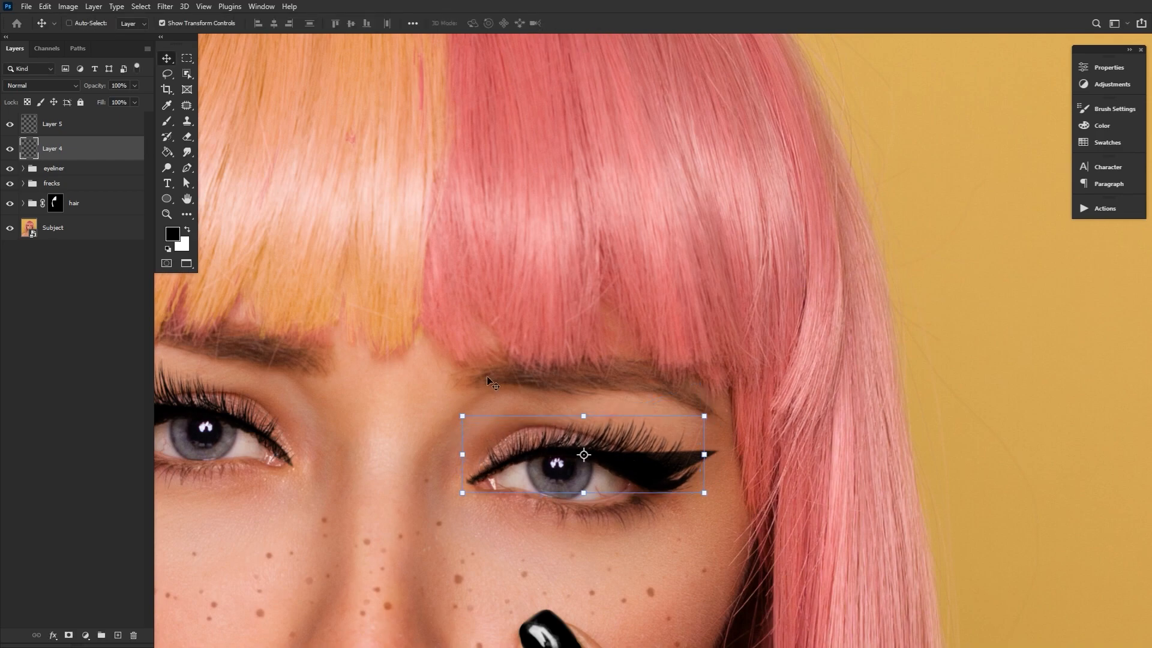
Add layer masks to Layer 4 and Layer 5 and ready a small brush for masking
left_click_drag(384, 384, 702, 409)
left_click(69, 636)
left_click(81, 124)
left_click(69, 635)
key("b")
left_click(86, 23)
double_click(348, 398)
key("x")
key("bracketleft")
Paint on the lash masks to hide stray lash parts and restore over-masked areas around the eyes
mouse_move(736, 468)
left_mouse_down()
mouse_move(728, 495)
mouse_move(689, 451)
mouse_move(768, 405)
mouse_move(643, 390)
mouse_move(700, 478)
mouse_move(514, 348)
mouse_move(499, 425)
left_mouse_up()
left_click_drag(397, 359, 420, 414)
left_click_drag(318, 423, 364, 474)
left_click_drag(405, 331, 411, 384)
left_click_drag(329, 480, 360, 492)
mouse_move(300, 441)
left_mouse_down()
mouse_move(362, 488)
mouse_move(346, 488)
left_mouse_up()
key("x")
key("x")
mouse_move(650, 448)
left_mouse_down()
mouse_move(635, 383)
mouse_move(645, 419)
left_mouse_up()
left_click_drag(434, 305, 451, 381)
mouse_move(483, 296)
left_mouse_down()
mouse_move(498, 353)
mouse_move(366, 360)
left_mouse_up()
left_click_drag(514, 450, 564, 450)
Warp the Layer 5 lashes again to refine their fit at the inner eye corner
key("v")
key("ctrl+t")
left_click(534, 25)
left_click_drag(418, 384, 422, 372)
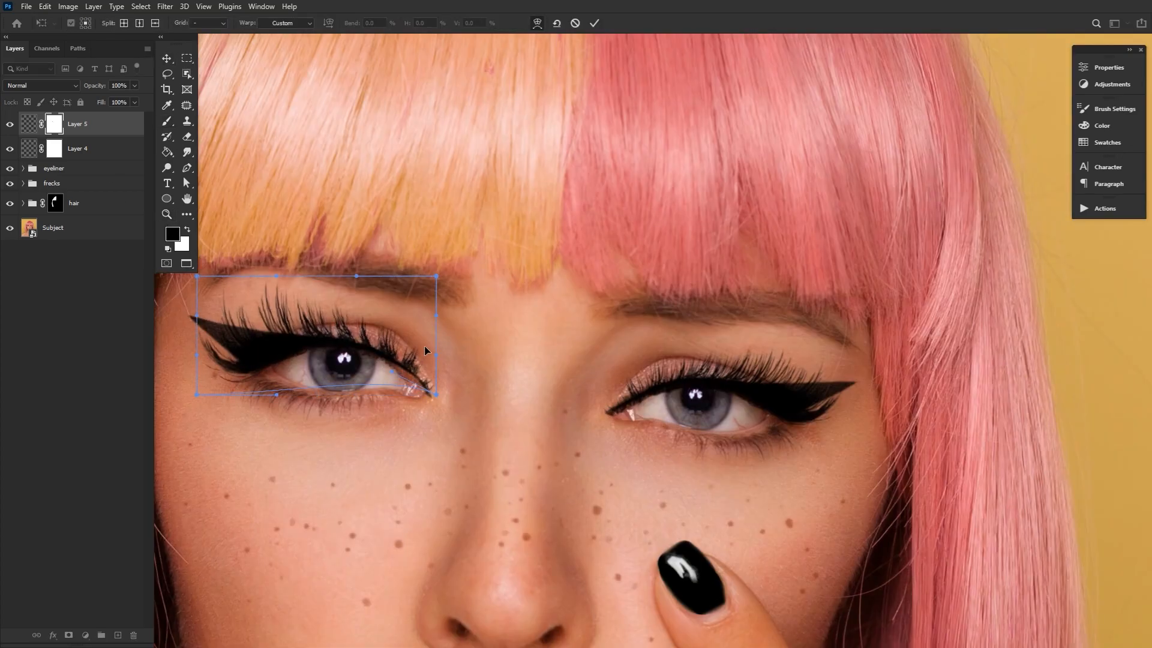
key("Return")
Paint on Layer 4's mask to clean up the lash edges along the pink-haired side's eyelid
left_click(57, 154)
key("b")
left_click_drag(623, 395, 373, 418)
left_click_drag(467, 378, 486, 404)
left_click_drag(497, 377, 522, 407)
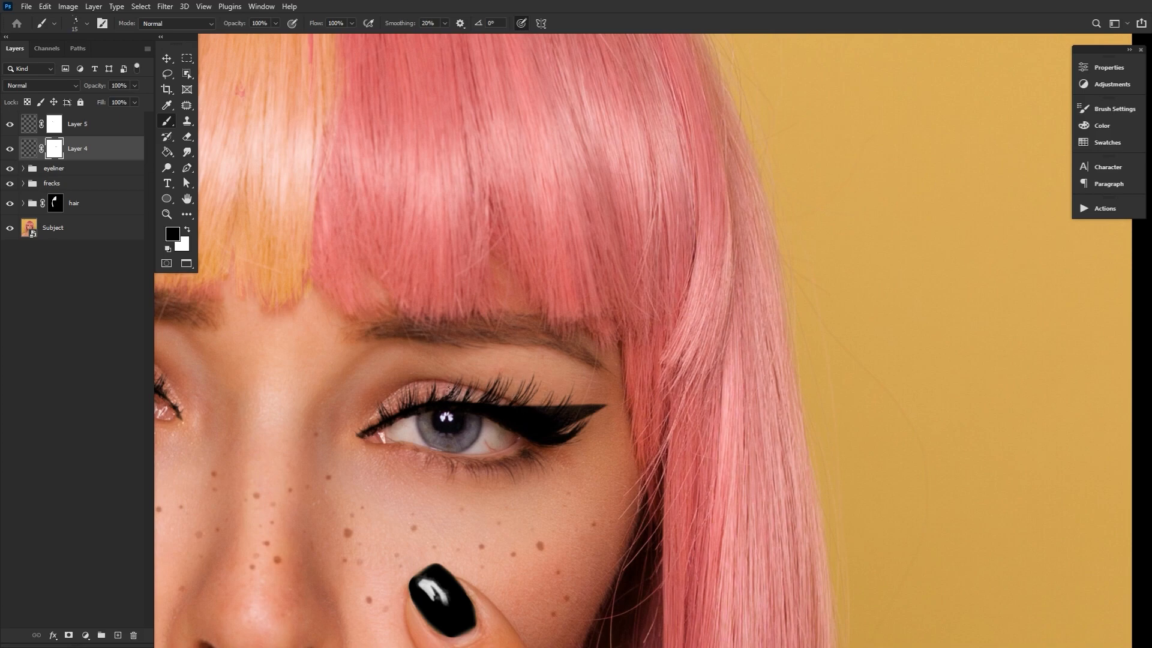
Warp the Layer 4 lashes slightly at the inner eye corner and reselect the layer's mask for brushing
left_click(164, 62)
key("ctrl+t")
left_click(534, 25)
left_click_drag(370, 427, 366, 422)
key("Return")
left_click(60, 153)
key("b")
Create a new top layer and paint black lower lashes at the outer corner of the pink-haired side's eye, rotating the canvas as needed
left_click(117, 635)
left_click_drag(103, 148, 106, 115)
mouse_move(543, 500)
left_mouse_down()
mouse_move(600, 499)
mouse_move(698, 242)
left_mouse_up()
key("r")
left_click_drag(667, 355, 675, 311)
mouse_move(699, 370)
left_mouse_down()
mouse_move(697, 324)
mouse_move(703, 355)
left_mouse_up()
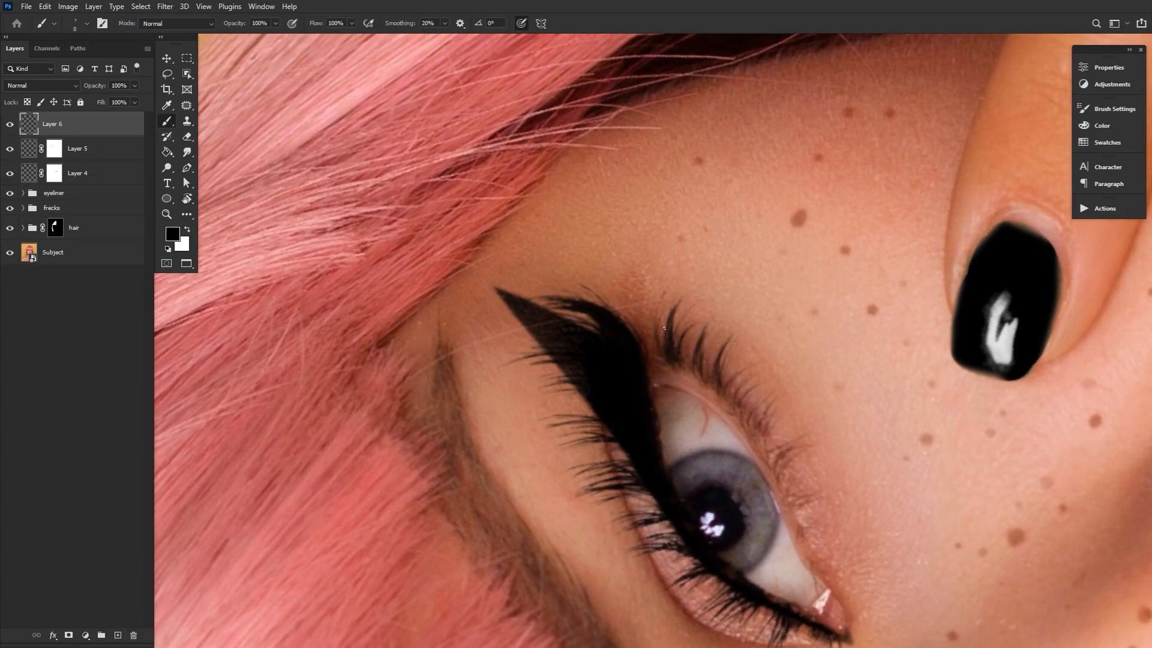
mouse_move(738, 395)
left_mouse_down()
mouse_move(749, 367)
mouse_move(720, 360)
left_mouse_up()
key("r")
mouse_move(762, 327)
left_mouse_down()
mouse_move(654, 527)
mouse_move(468, 510)
left_mouse_up()
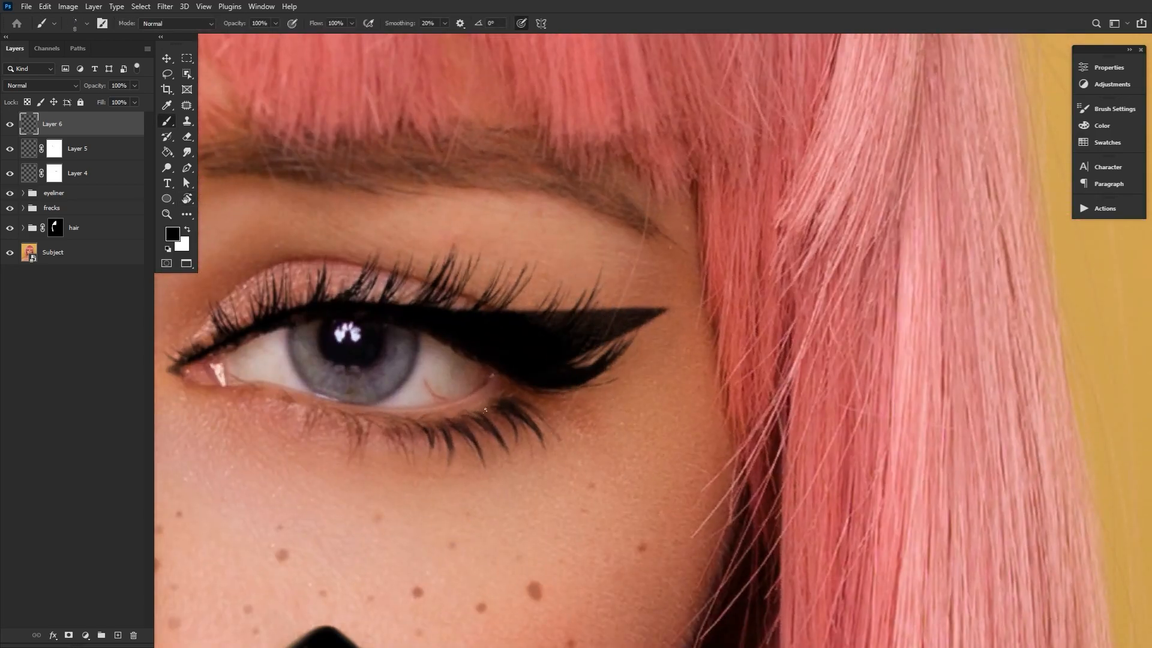
Paint matching lower lashes under the eye on the orange-haired side with the canvas rotated, and reset it upright
left_click_drag(300, 360, 990, 360)
key("r")
left_click_drag(462, 498, 678, 507)
mouse_move(638, 320)
left_mouse_down()
mouse_move(658, 362)
mouse_move(666, 337)
left_mouse_up()
left_click_drag(653, 291, 676, 318)
left_click_drag(663, 255, 670, 331)
left_click_drag(668, 224, 662, 248)
left_click_drag(650, 280, 642, 300)
left_click_drag(628, 315, 619, 394)
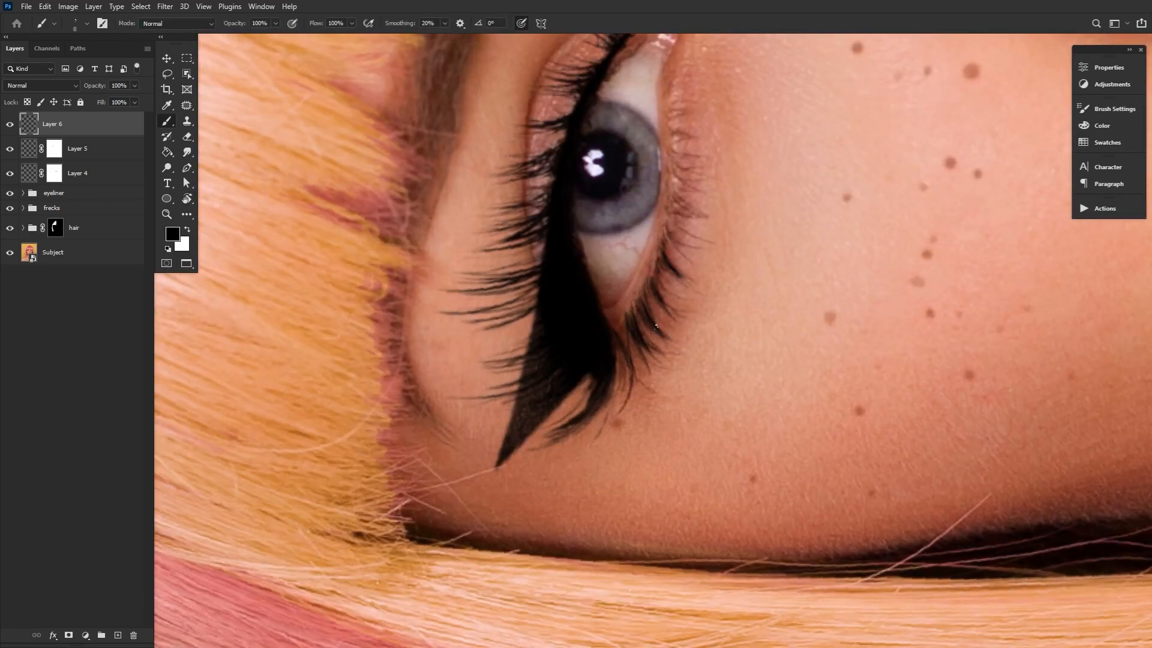
left_click_drag(673, 202, 686, 211)
key("r")
left_click_drag(531, 504, 159, 226)
Group Layer 4, Layer 5 and Layer 6 as lash and toggle the group's visibility to compare the result
left_click_drag(567, 378, 480, 379)
left_click_drag(836, 413, 651, 361)
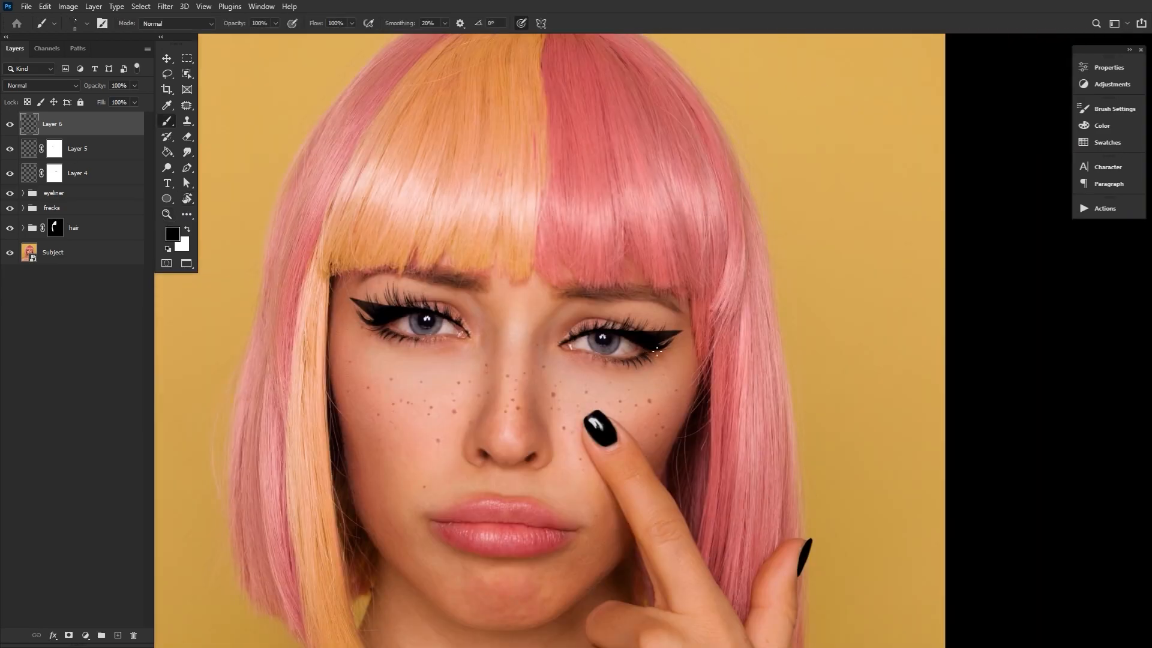
left_click_drag(471, 345, 604, 318)
left_click(108, 176, "shift")
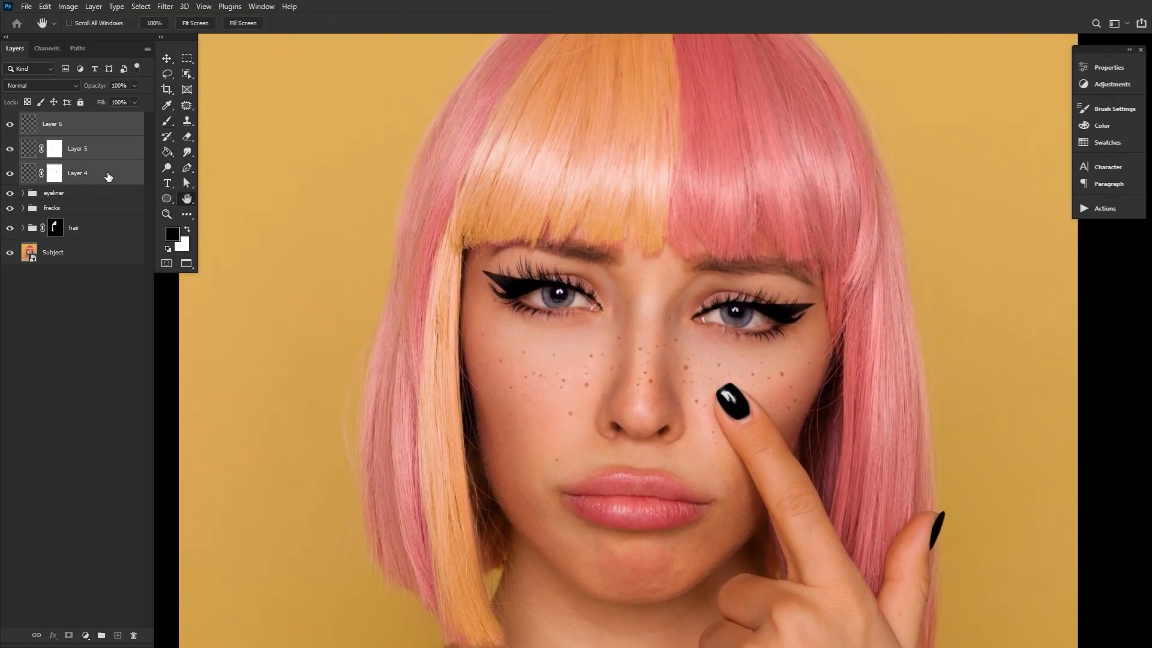
key("ctrl+g")
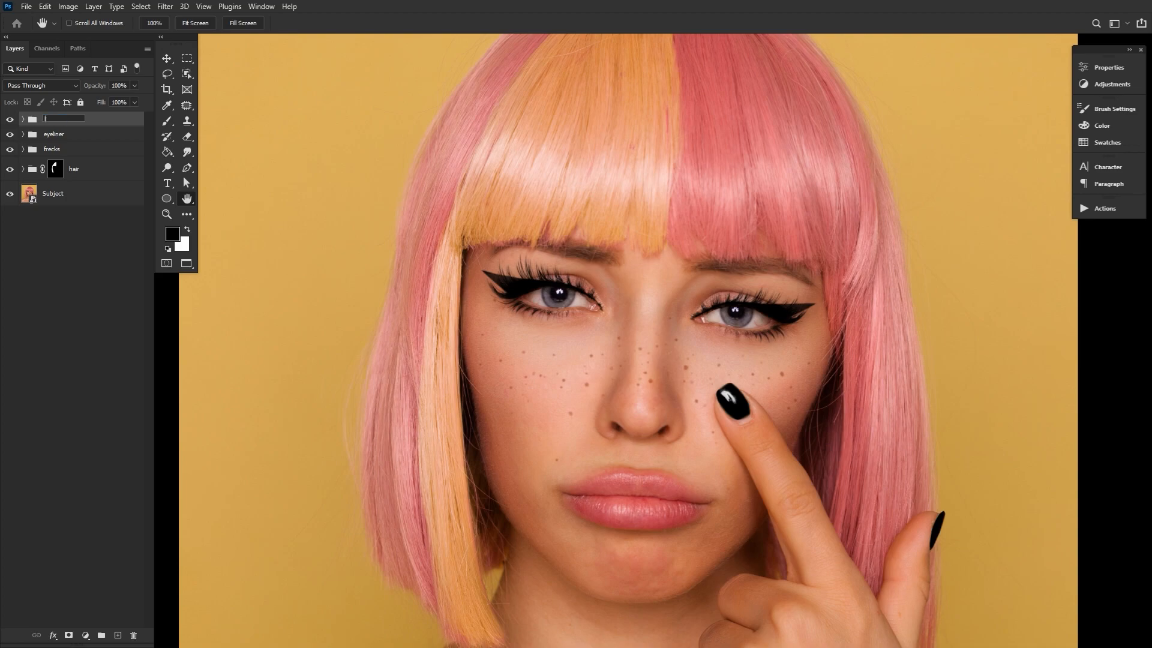
key("Return")
left_click(9, 121)
left_click(10, 121)
left_click(10, 121)
left_click(10, 121)
Create a new layer above the lash group and set its blend mode to Multiply
left_click(117, 634)
left_click(45, 85)
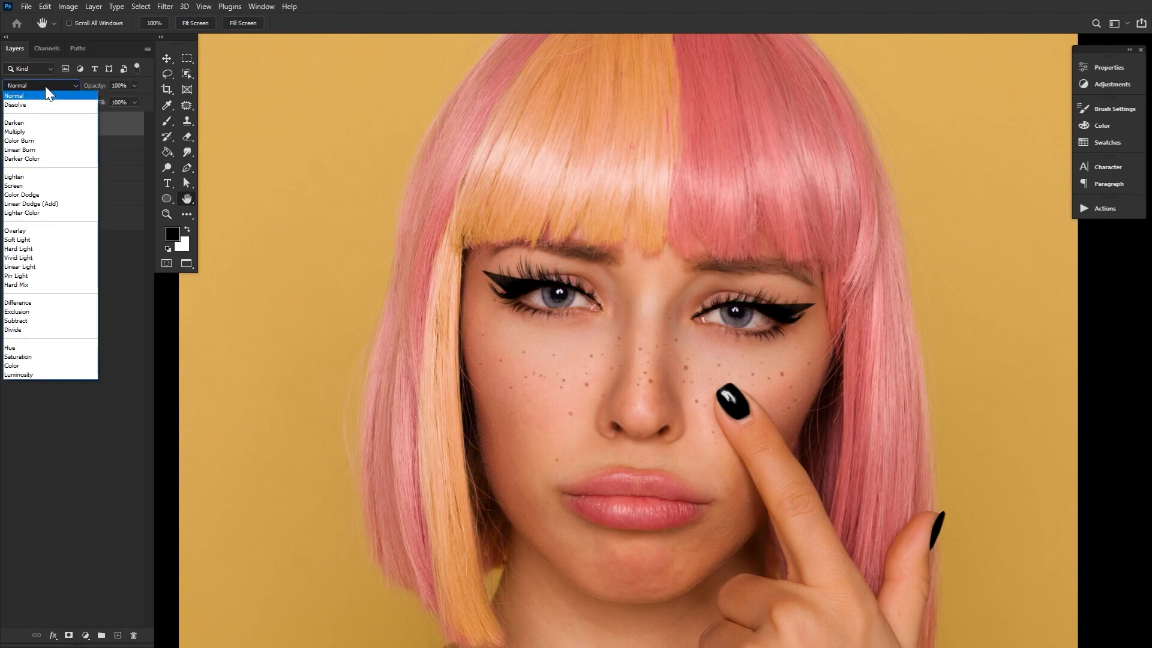
left_click(42, 131)
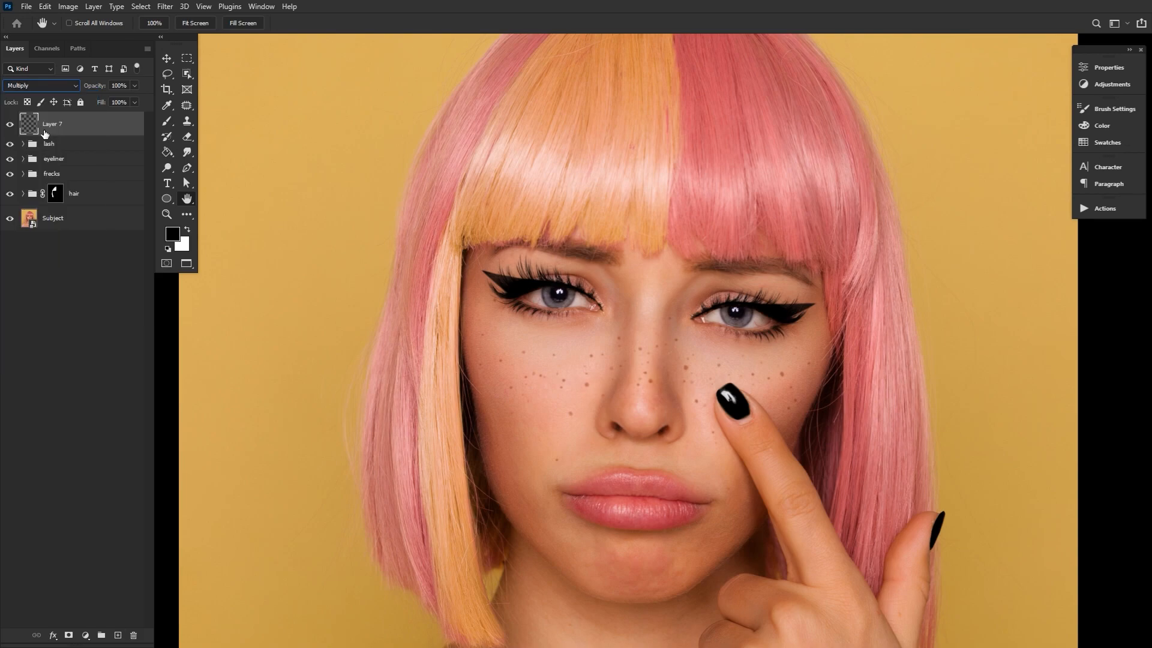
Set up a soft round brush with 5% flow and enlarge it to 250 px
left_click(166, 122)
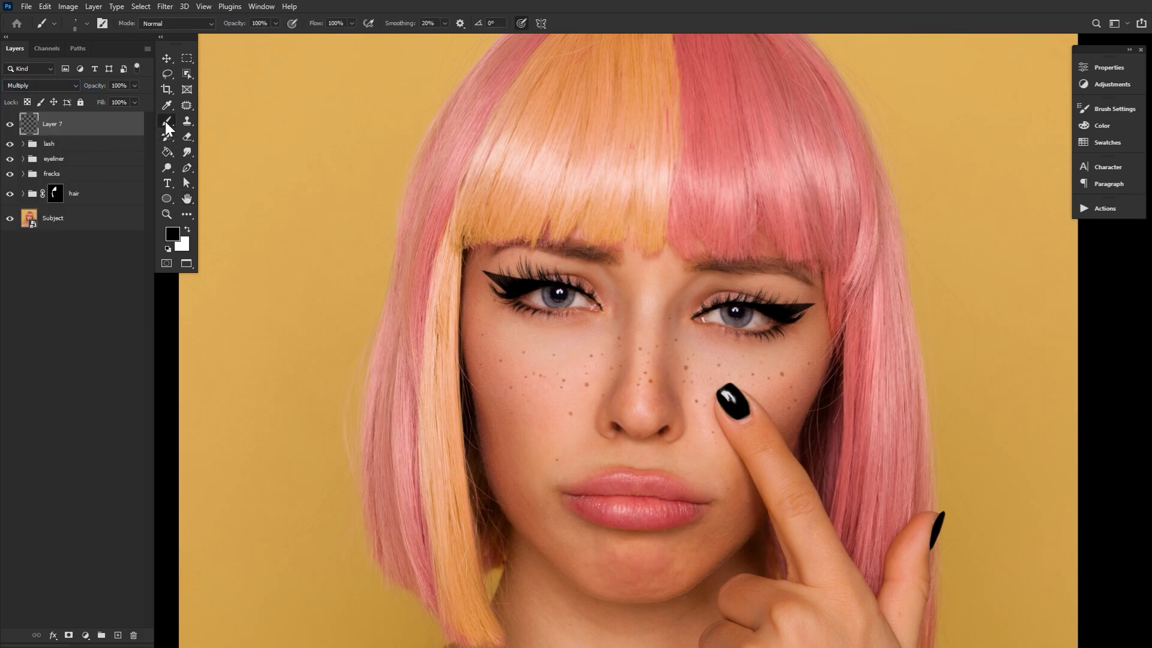
left_click(86, 27)
scroll(626, 179, "up", 2)
double_click(222, 185)
left_click_drag(318, 23, 284, 25)
key("bracketright")
key("bracketright")
key("bracketright")
key("bracketright")
key("bracketright")
key("bracketright")
key("bracketright")
key("bracketright")
key("bracketright")
key("bracketright")
key("bracketright")
key("bracketright")
key("bracketright")
key("bracketright")
Set the foreground colour to pink #ff4d83
left_click(172, 234)
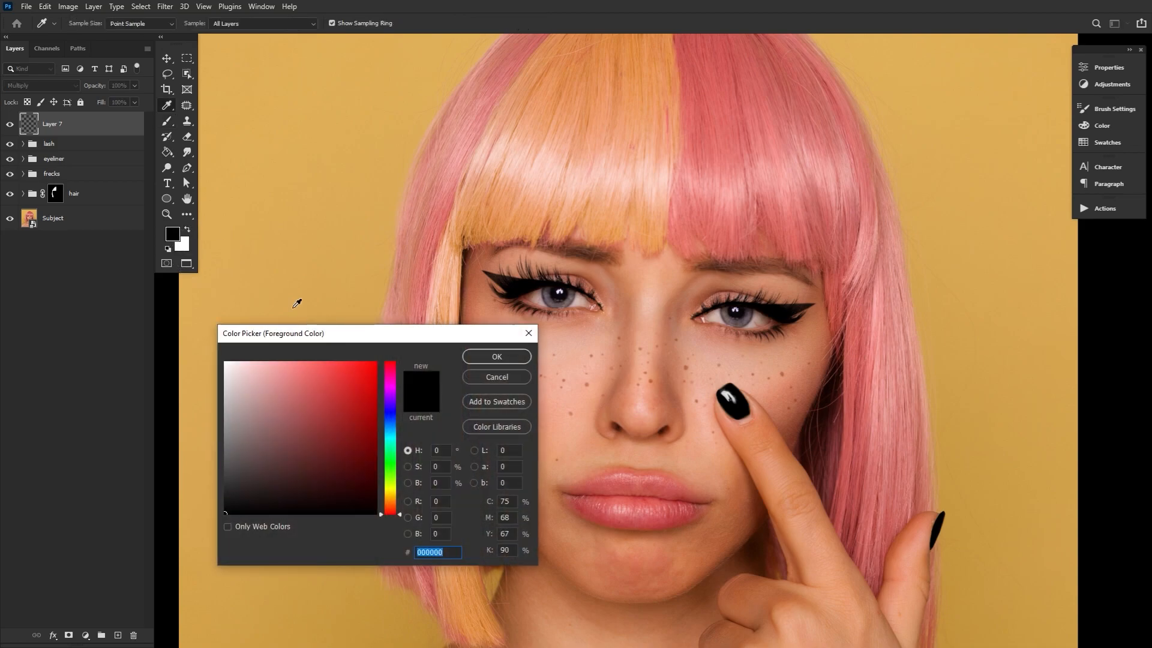
left_click(390, 369)
mouse_move(341, 381)
left_mouse_down()
mouse_move(316, 382)
mouse_move(332, 358)
left_mouse_up()
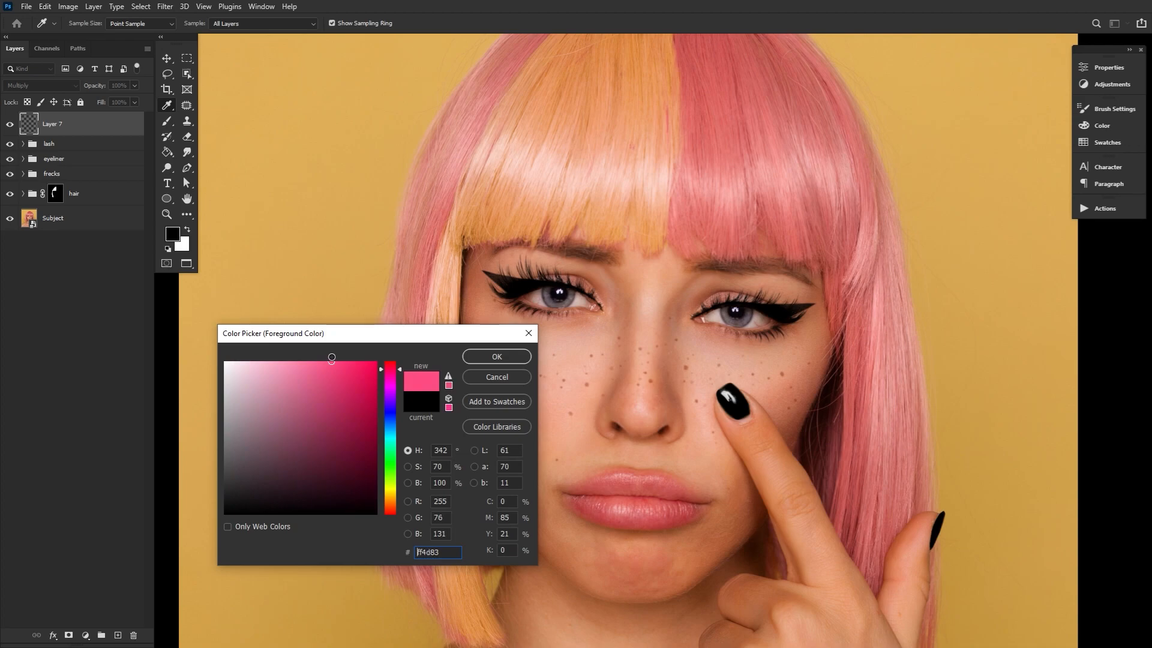
left_click(496, 358)
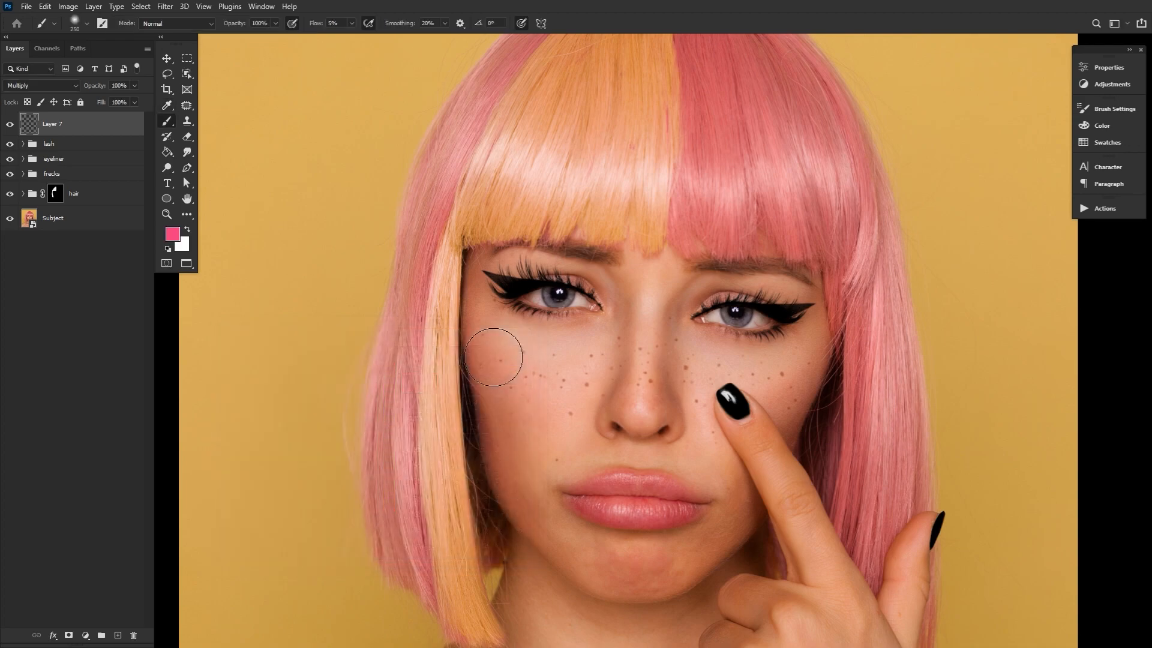
Paint soft pink eyeshadow over both eyelids and around the outer corners, using smaller brush sizes for detail
mouse_move(718, 292)
left_mouse_down()
mouse_move(803, 295)
mouse_move(721, 298)
mouse_move(686, 321)
mouse_move(693, 281)
left_mouse_up()
mouse_move(576, 279)
left_mouse_down()
mouse_move(540, 282)
mouse_move(606, 305)
mouse_move(528, 277)
left_mouse_up()
key("bracketleft")
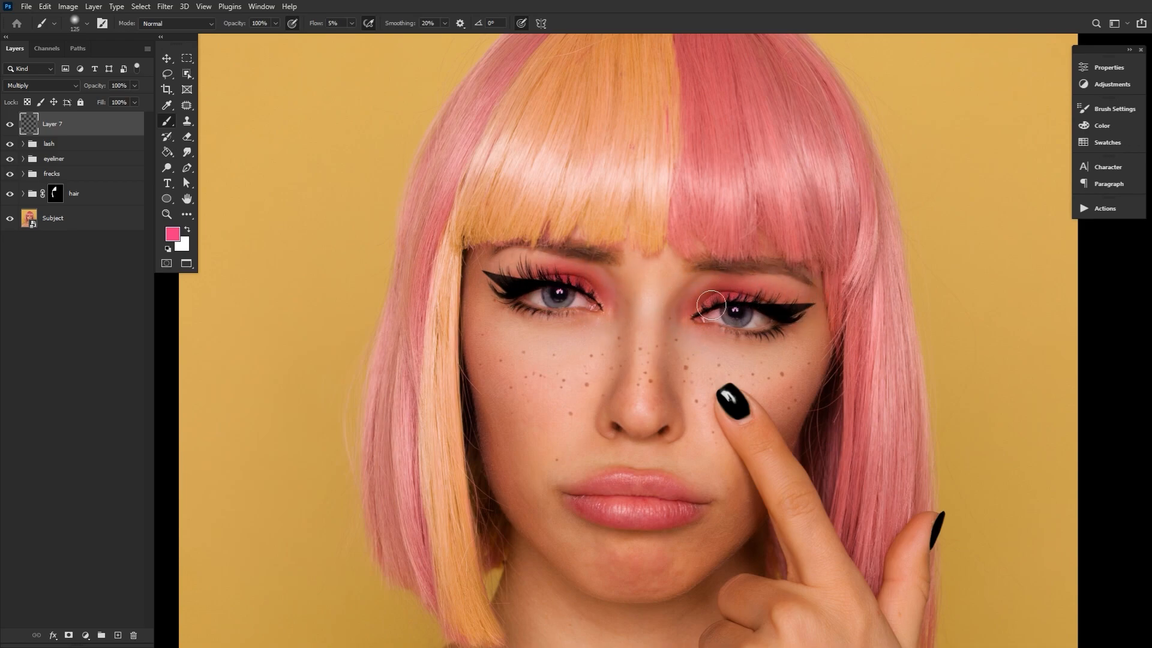
key("bracketleft")
mouse_move(509, 278)
left_mouse_down()
mouse_move(498, 291)
mouse_move(513, 279)
left_mouse_up()
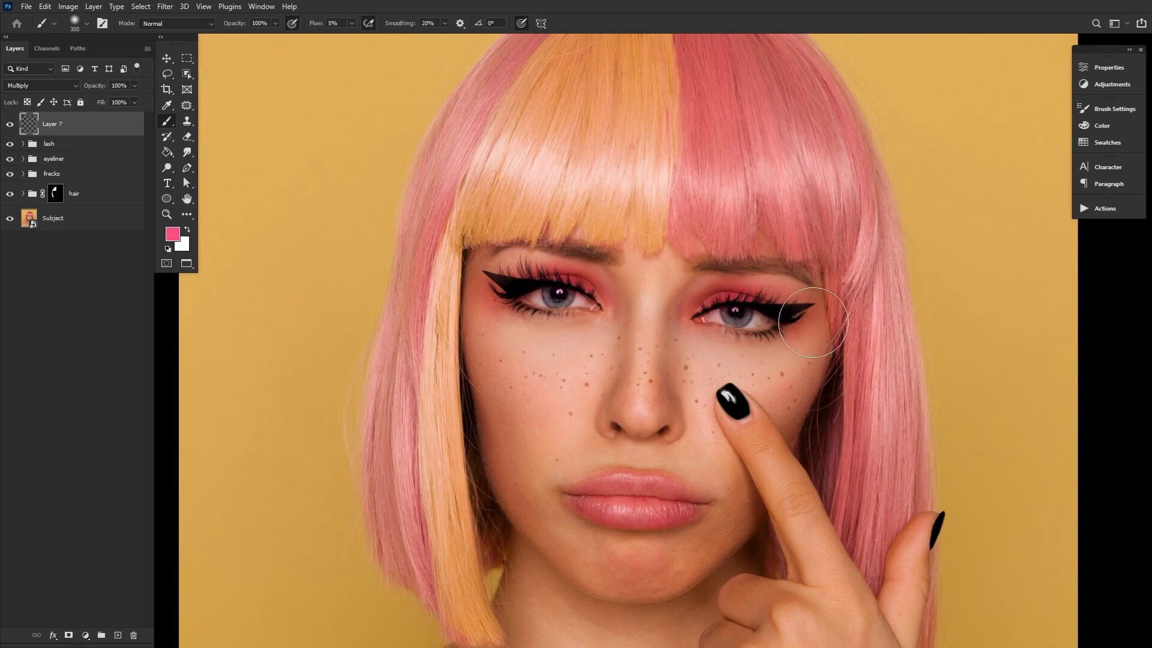
Erase the pink eyeshadow that spills over both eyeballs, using a soft eraser reduced to about 40 px
left_click(188, 139)
left_click(86, 23)
left_click(193, 185)
key("e")
left_click(75, 23)
double_click(118, 185)
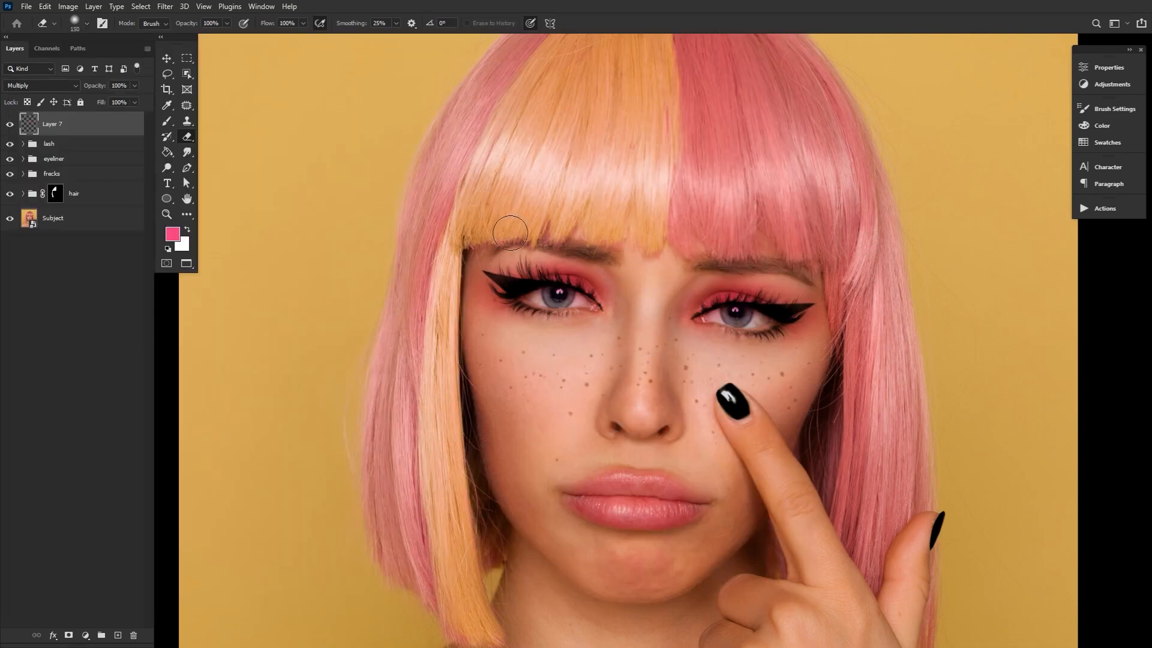
key("bracketleft")
key("bracketleft")
key("bracketleft")
key("bracketleft")
key("bracketleft")
key("bracketleft")
left_click_drag(730, 316, 708, 317)
key("bracketleft")
key("bracketleft")
left_click_drag(525, 298, 596, 306)
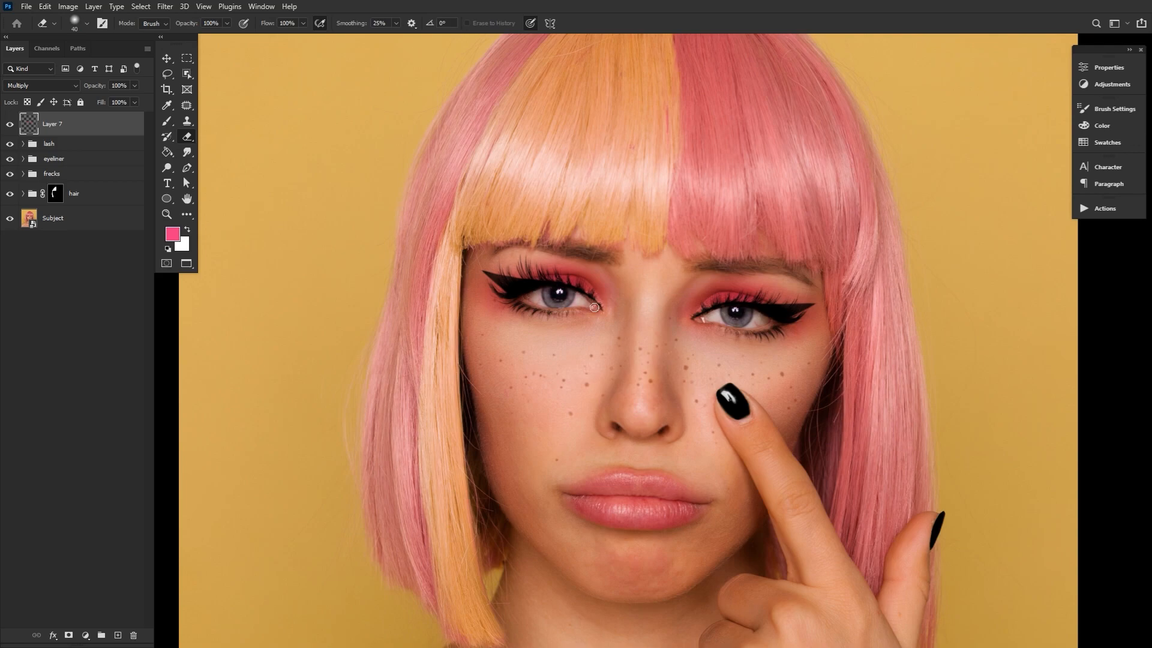
Set the foreground colour to #ff4c72 and adjust the brush to 400 px with 9% flow
left_click(173, 234)
left_click(393, 368)
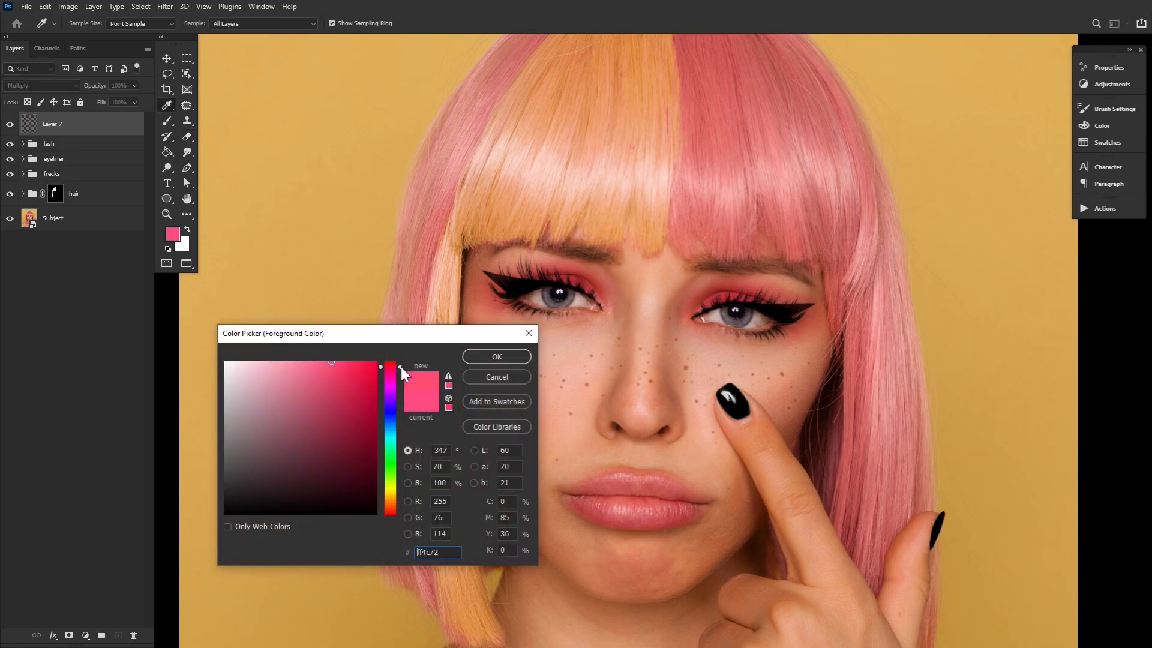
key("Return")
key("b")
key("bracketleft")
key("bracketleft")
key("bracketleft")
key("bracketright")
key("bracketright")
key("bracketright")
key("bracketright")
left_click_drag(318, 24, 275, 27)
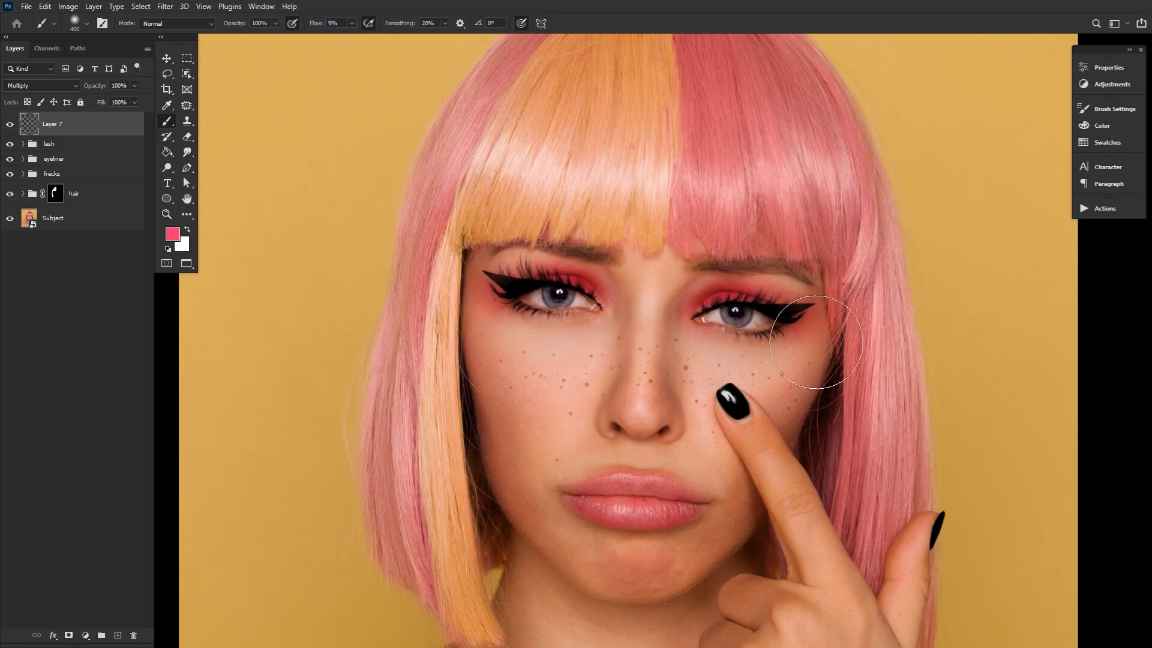
Undo the last brush stroke and touch up the soft pink around the inner eye area with the brush
key("ctrl+z")
left_click_drag(653, 292, 647, 280)
key("bracketleft")
key("bracketleft")
key("bracketleft")
key("bracketleft")
key("bracketleft")
key("bracketleft")
key("bracketleft")
key("bracketleft")
key("bracketleft")
key("bracketleft")
Create a Multiply layer above the eyeshadow layer and shift the foreground hue to a coral red
left_click(118, 635)
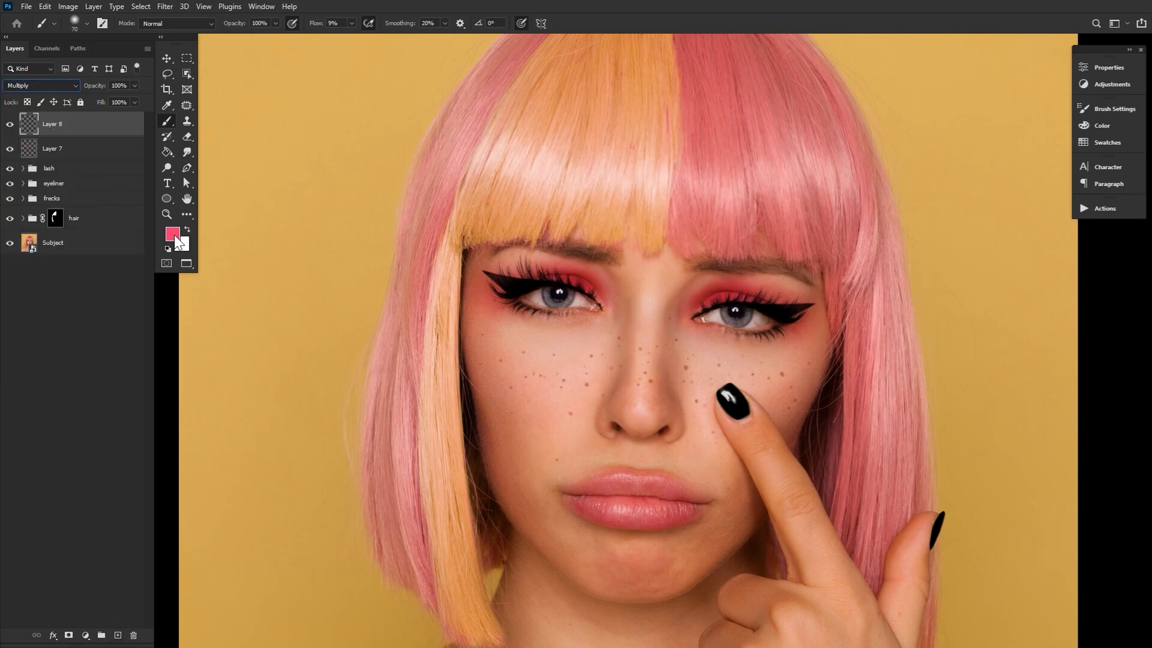
left_click(173, 234)
left_click_drag(397, 365, 413, 514)
left_click(502, 356)
Paint coral red around the outer corners of both eyes and lower the layer's opacity to 34%
key("bracketright")
key("bracketright")
key("bracketright")
key("bracketright")
key("bracketright")
key("bracketright")
mouse_move(483, 280)
left_mouse_down()
mouse_move(495, 312)
mouse_move(549, 310)
left_mouse_up()
left_click_drag(799, 337, 756, 338)
left_click_drag(101, 87, 83, 90)
Build up the coral red beneath the lower lashes and outer eye corners, varying the brush size
key("bracketleft")
key("bracketleft")
key("bracketright")
key("bracketright")
key("bracketright")
left_click_drag(500, 299, 542, 331)
key("bracketright")
key("bracketright")
key("bracketright")
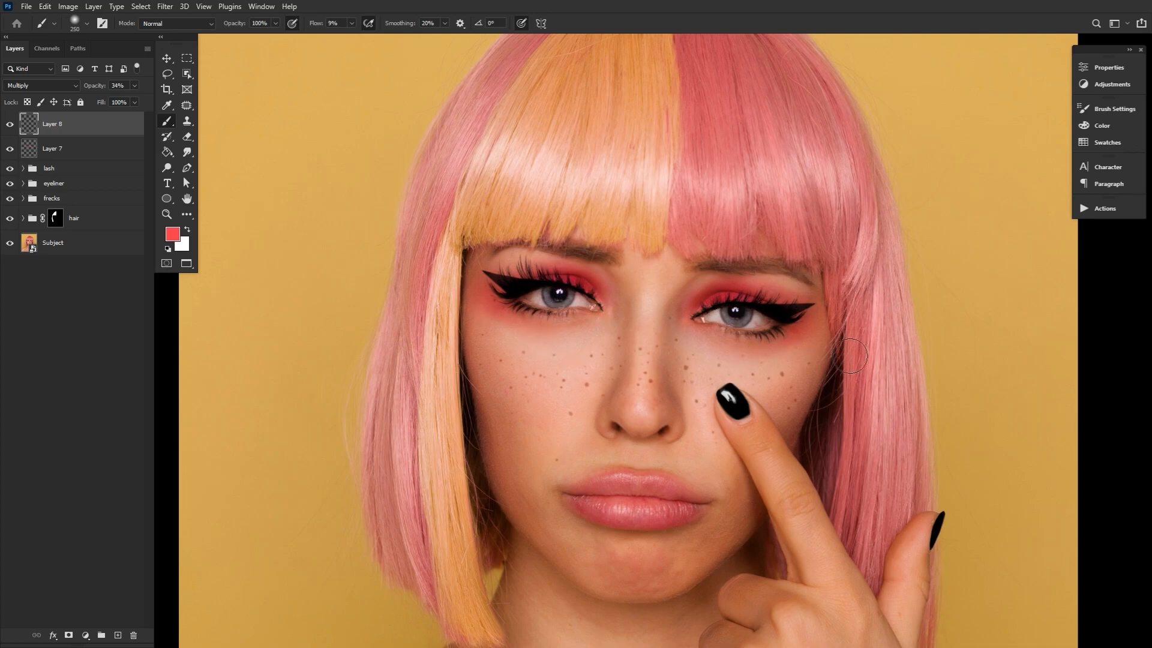
Shift the foreground colour's hue from coral to a pinkish red
left_click(172, 234)
left_click(396, 369)
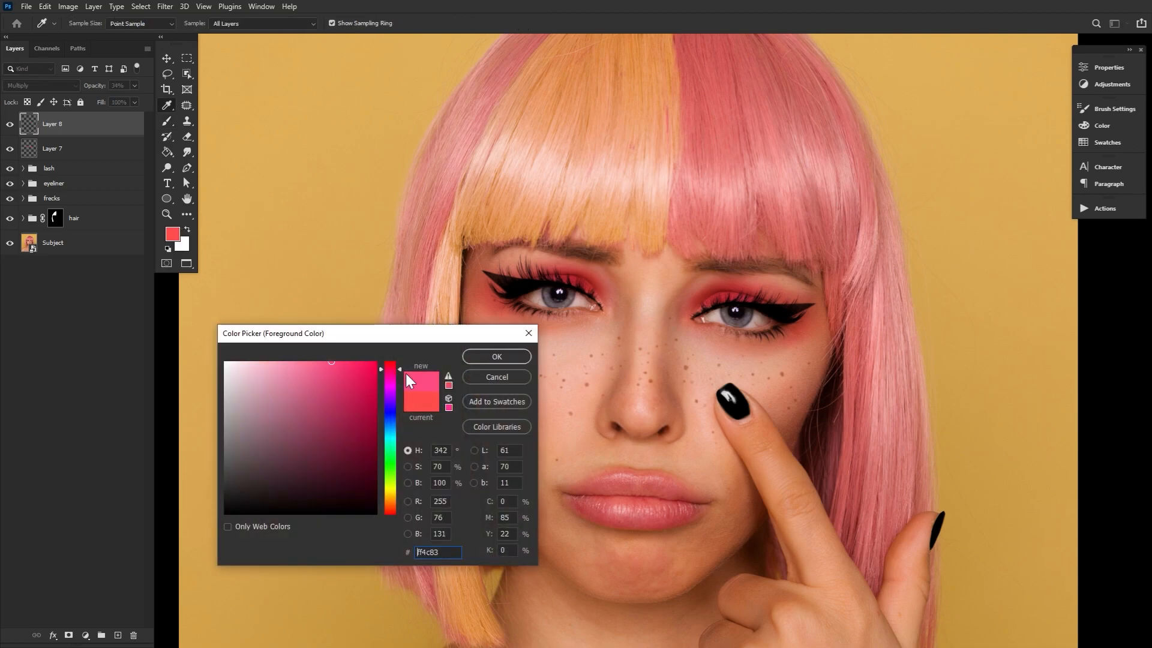
left_click_drag(427, 369, 402, 362)
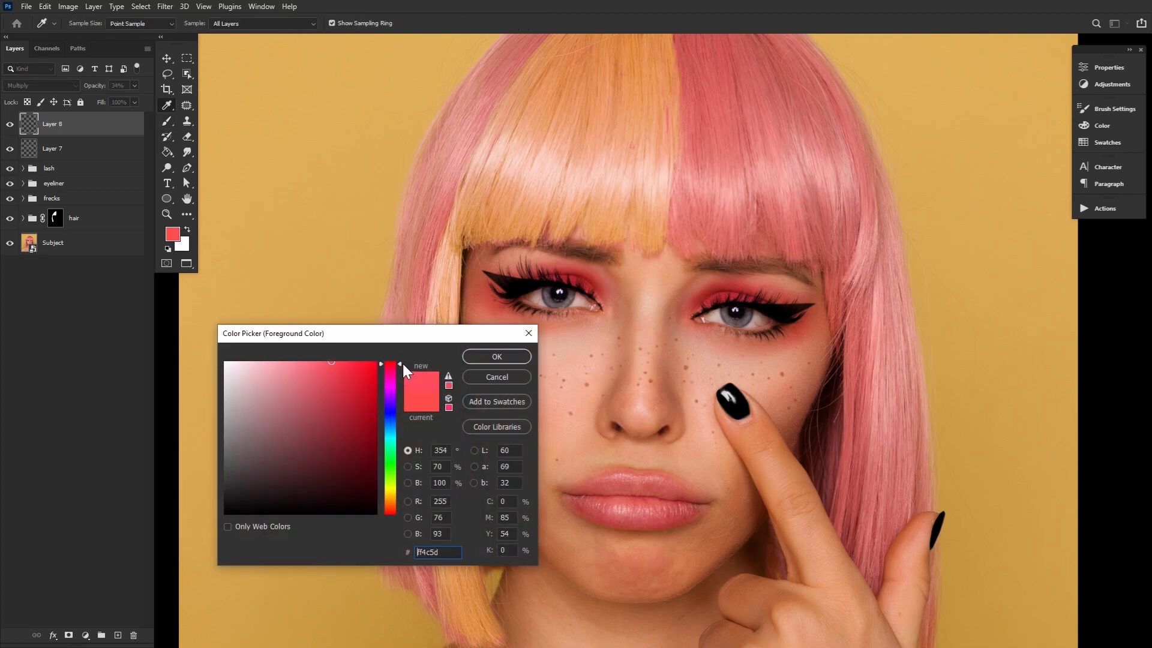
left_click(480, 355)
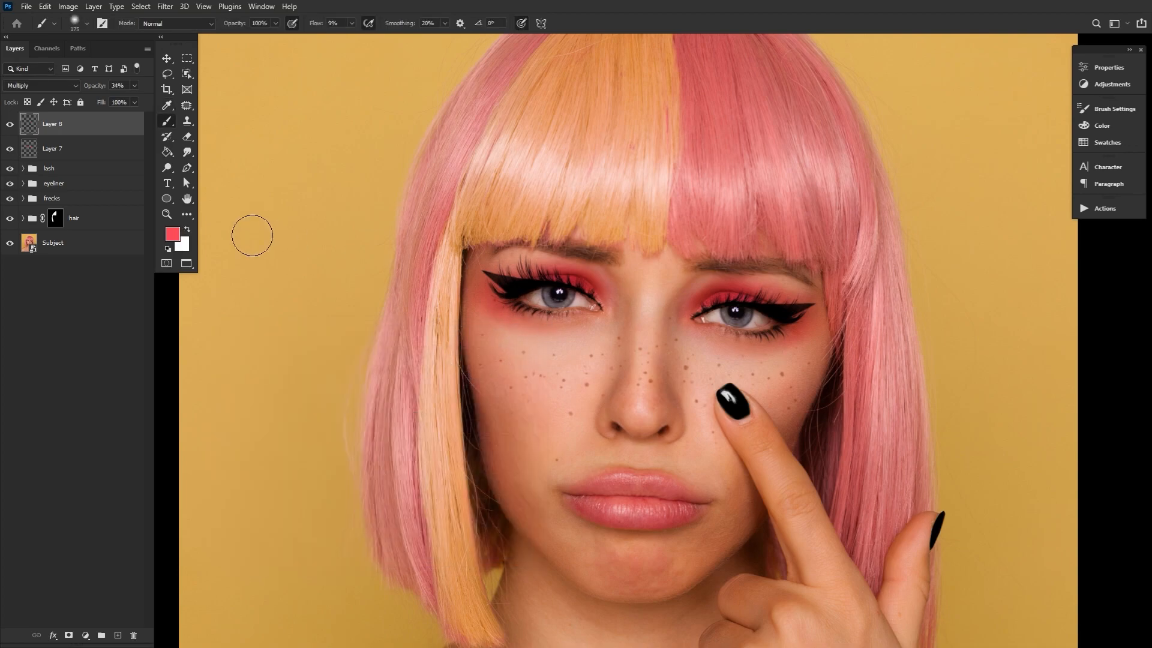
Touch up the eyeshadow with the pinkish red and clean the area around the winged eyeliner with a 45 px eraser
key("bracketright")
key("bracketright")
key("bracketleft")
key("bracketleft")
key("bracketleft")
key("bracketleft")
key("bracketleft")
key("e")
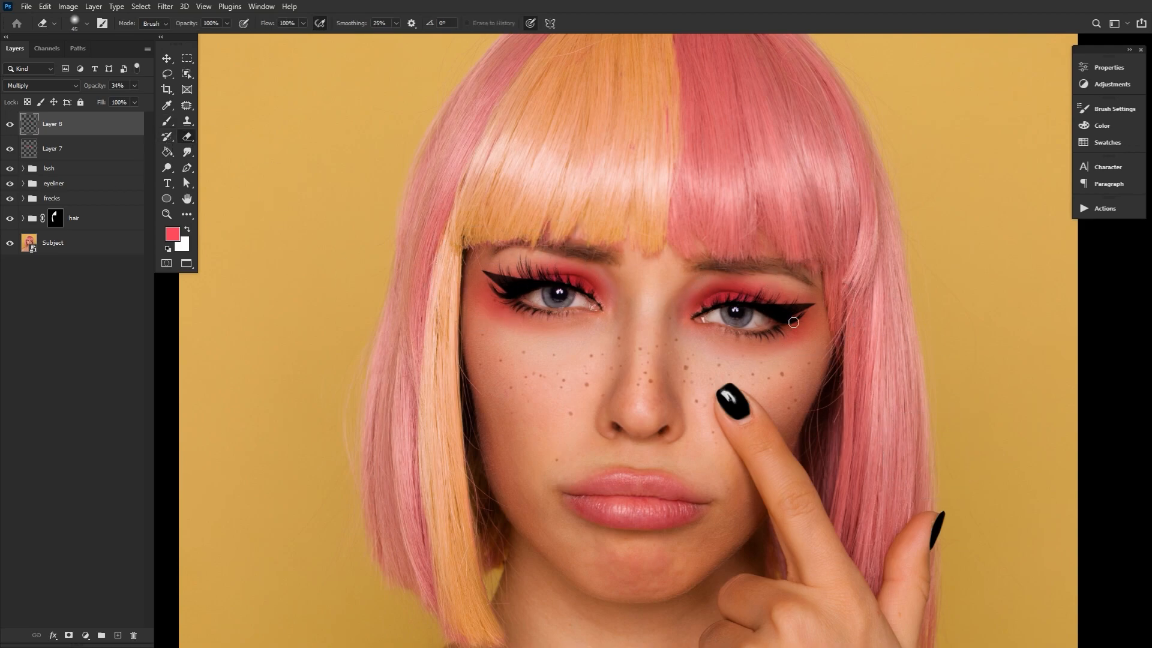
left_click(10, 149)
left_click(10, 149)
Create a new layer at the top of the stack and enlarge the brush with white as the foreground colour
left_click(118, 635)
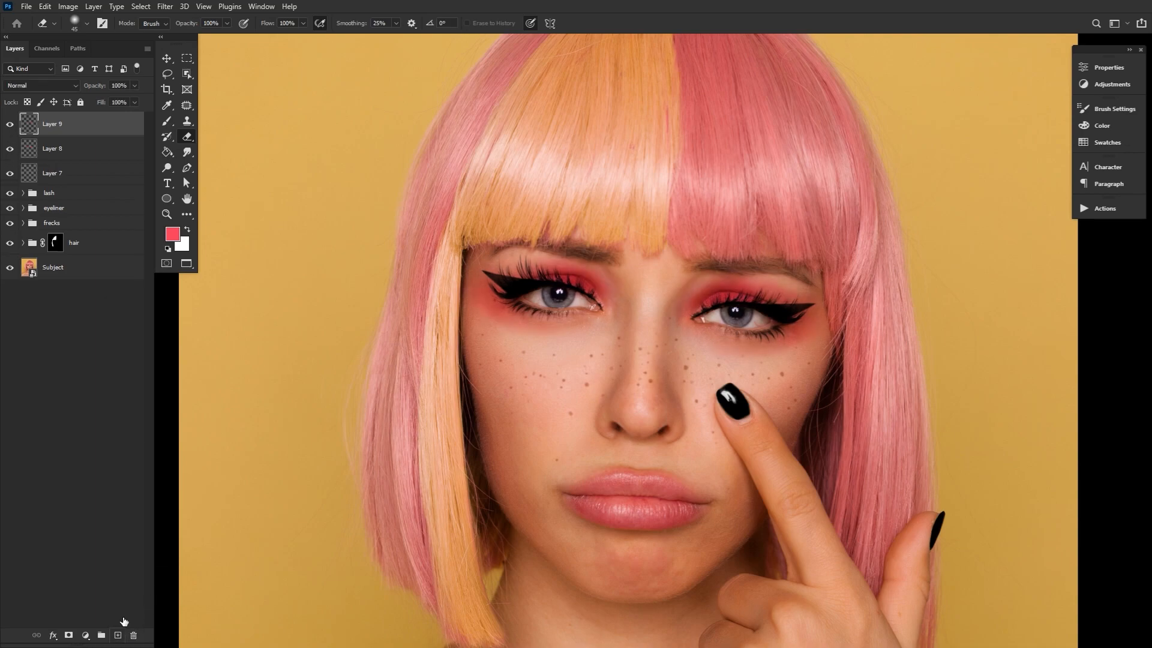
left_click(187, 229)
key("b")
key("bracketright")
key("bracketright")
key("bracketright")
key("bracketright")
key("bracketright")
Paint soft white highlights around the inner eye corners and down the nose bridge, varying the brush size for detail
mouse_move(614, 313)
left_mouse_down()
mouse_move(611, 324)
mouse_move(618, 312)
mouse_move(700, 343)
left_mouse_up()
key("bracketleft")
key("bracketleft")
key("bracketleft")
key("bracketleft")
key("bracketleft")
key("bracketleft")
key("bracketright")
key("bracketleft")
key("bracketleft")
key("bracketleft")
key("bracketright")
key("bracketright")
key("bracketright")
key("bracketright")
key("bracketright")
key("bracketleft")
key("bracketleft")
key("bracketleft")
key("bracketleft")
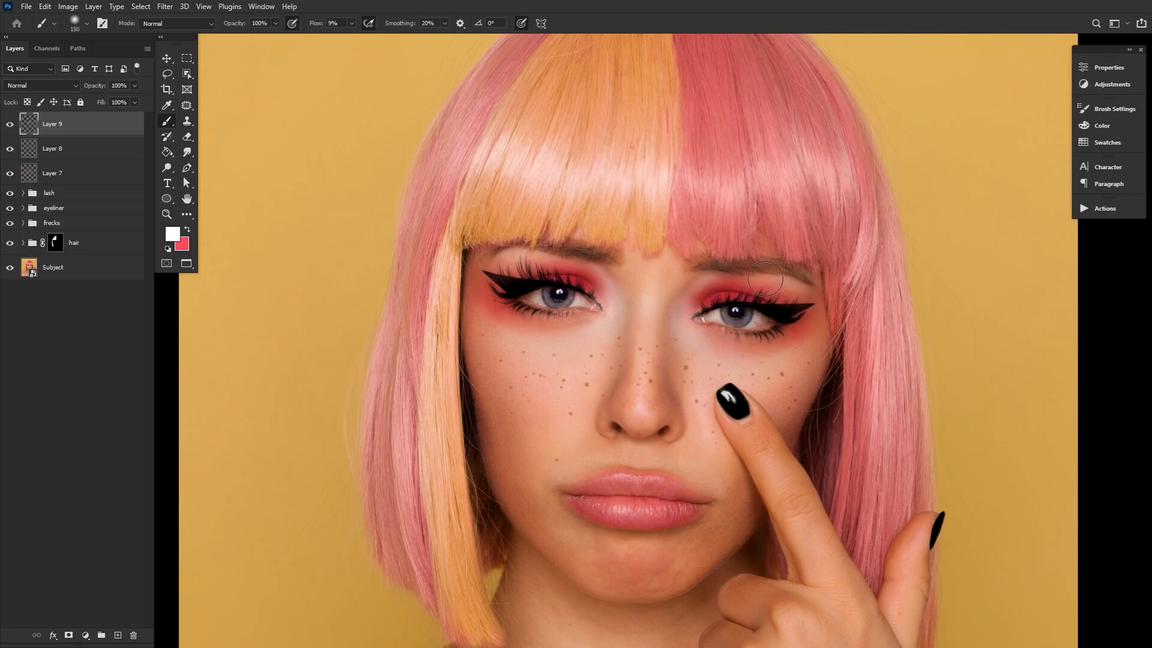
key("bracketleft")
key("bracketleft")
key("bracketright")
key("bracketright")
key("bracketright")
key("bracketright")
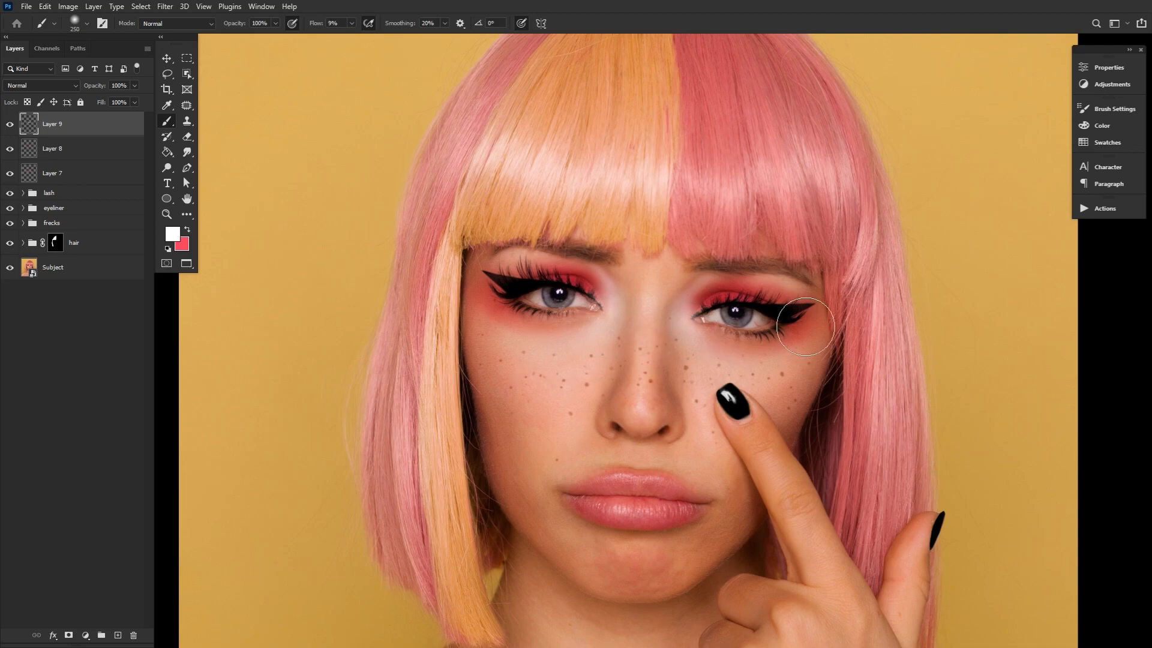
Blend the highlight layer into the skin by splitting the underlying layer's Blend If shadow slider to 85 / 162
double_click(135, 126)
left_click_drag(591, 88, 349, 347)
left_click_drag(262, 583, 358, 585)
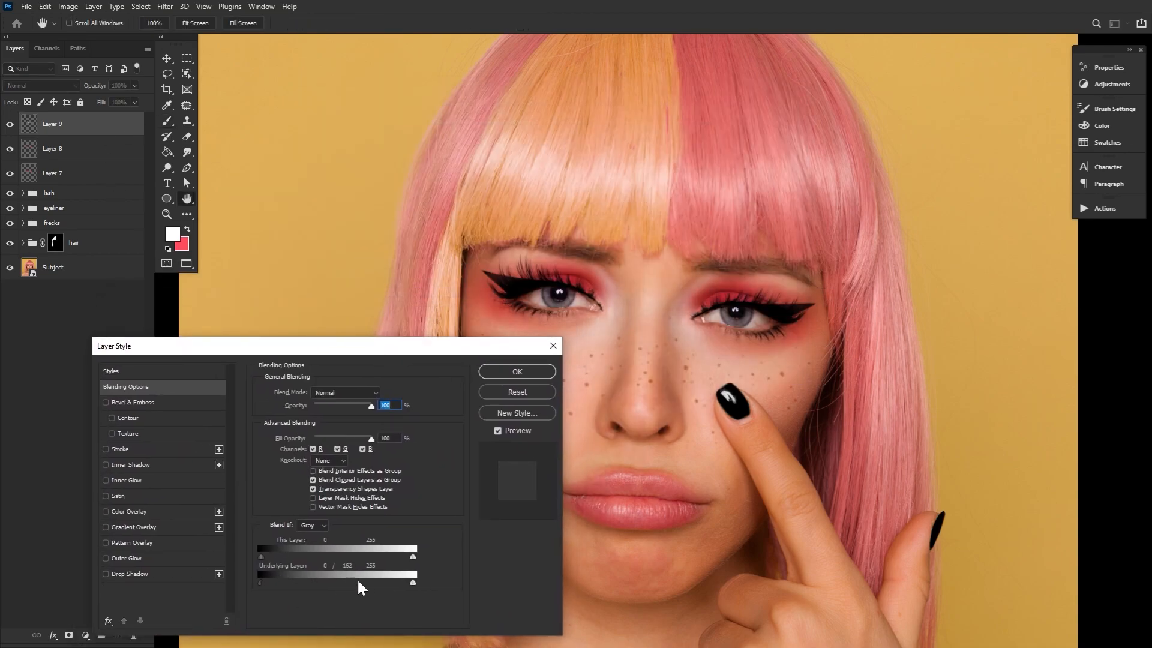
left_click_drag(263, 583, 311, 582)
left_click(508, 432)
left_click(508, 432)
left_click(509, 432)
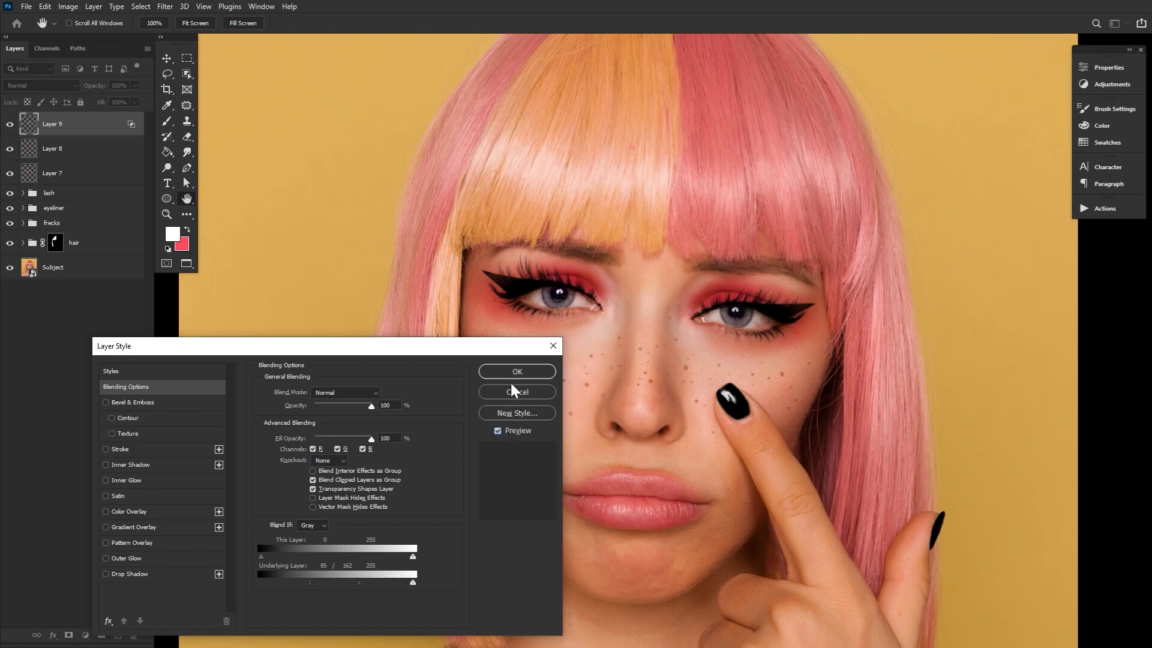
left_click(517, 372)
Clean the white highlight off the eyes with a small eraser and inspect the eye makeup up close
key("e")
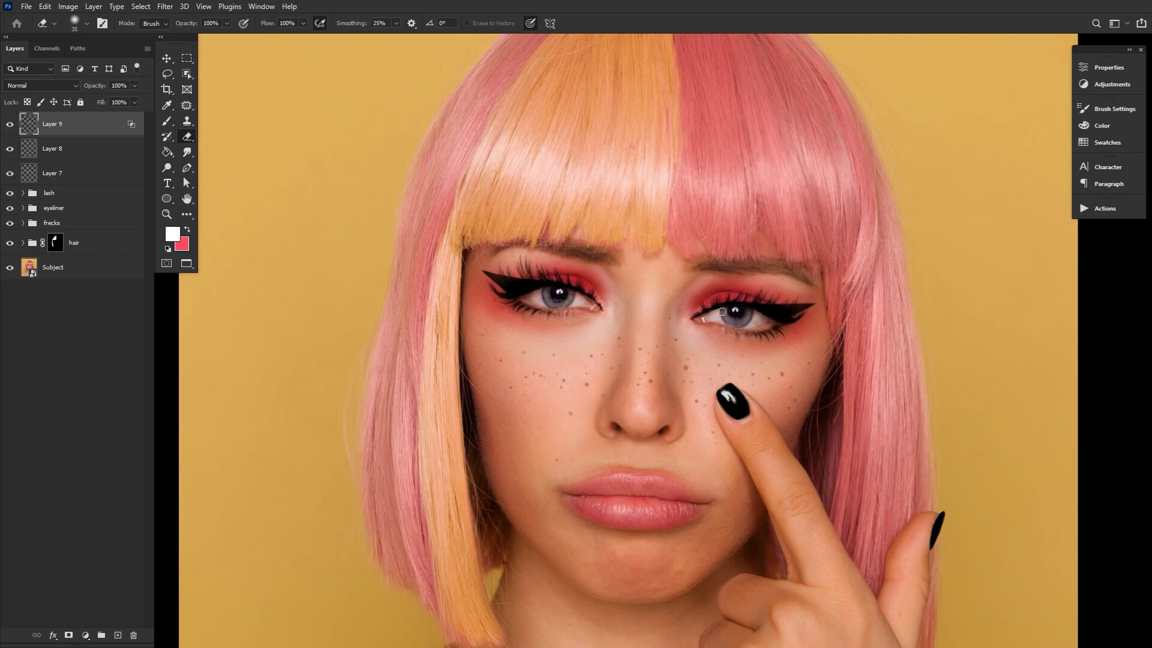
double_click(170, 217)
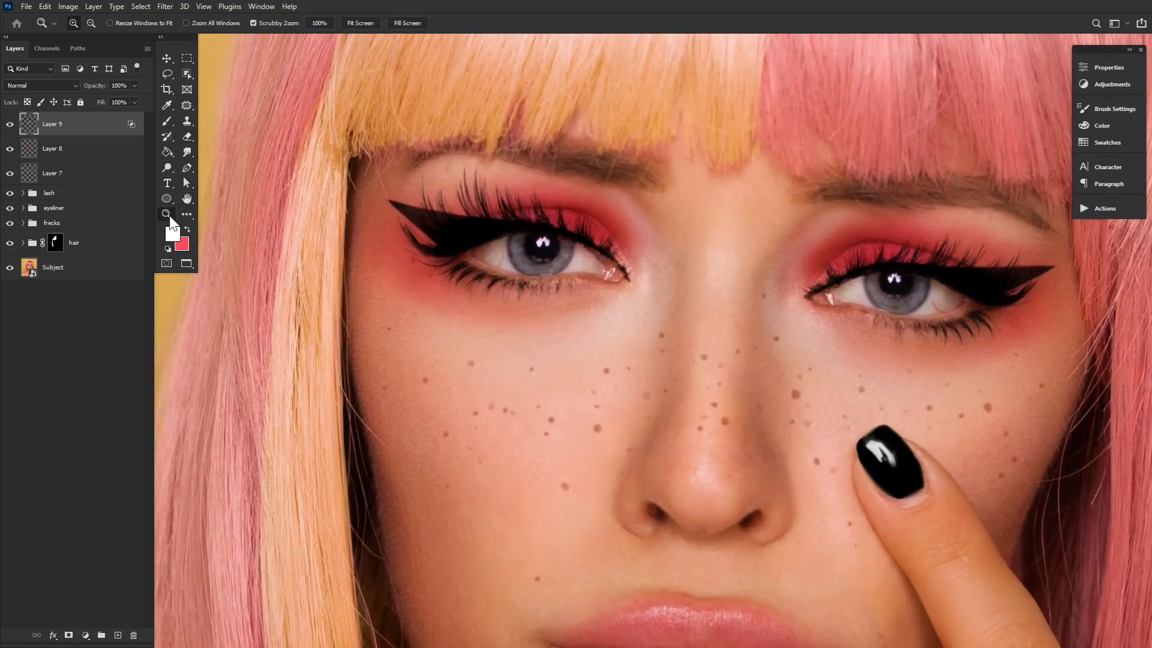
left_click(187, 200)
left_click_drag(729, 286, 628, 377)
left_click(167, 214)
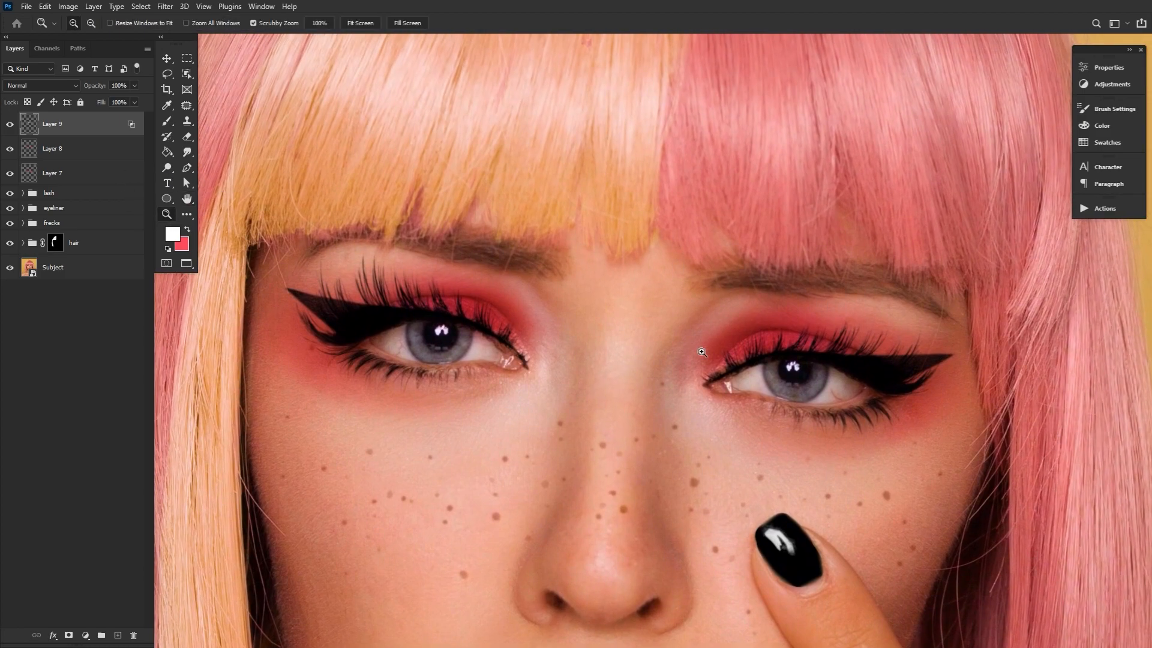
left_click_drag(702, 352, 652, 348)
left_click(769, 367)
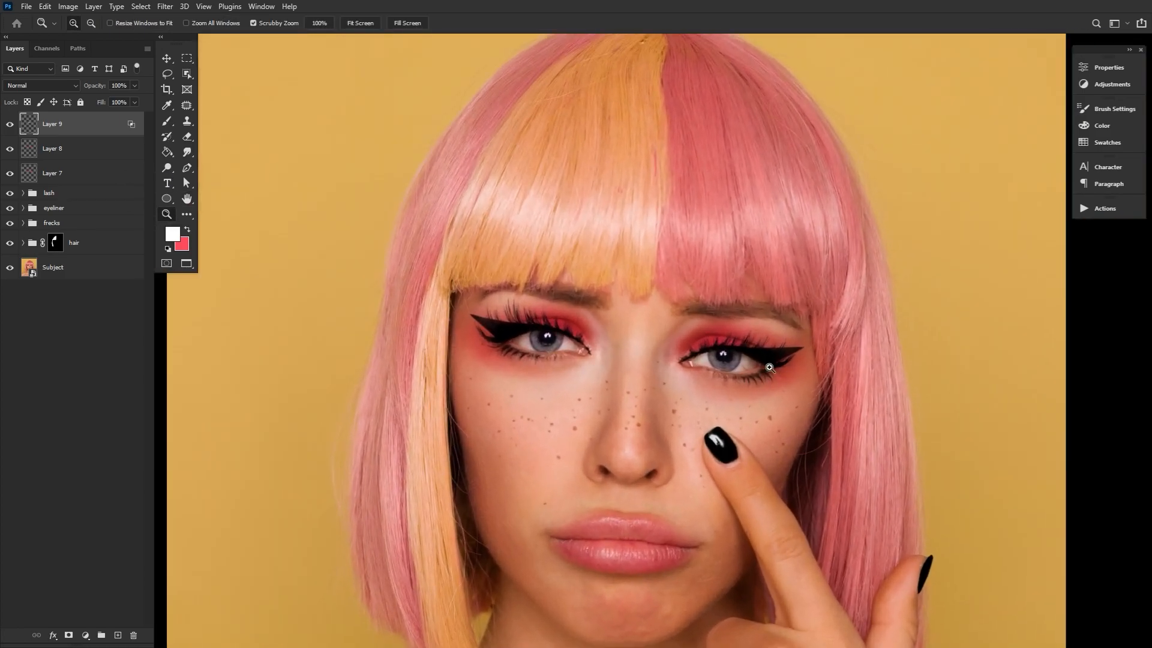
left_click_drag(756, 381, 718, 335)
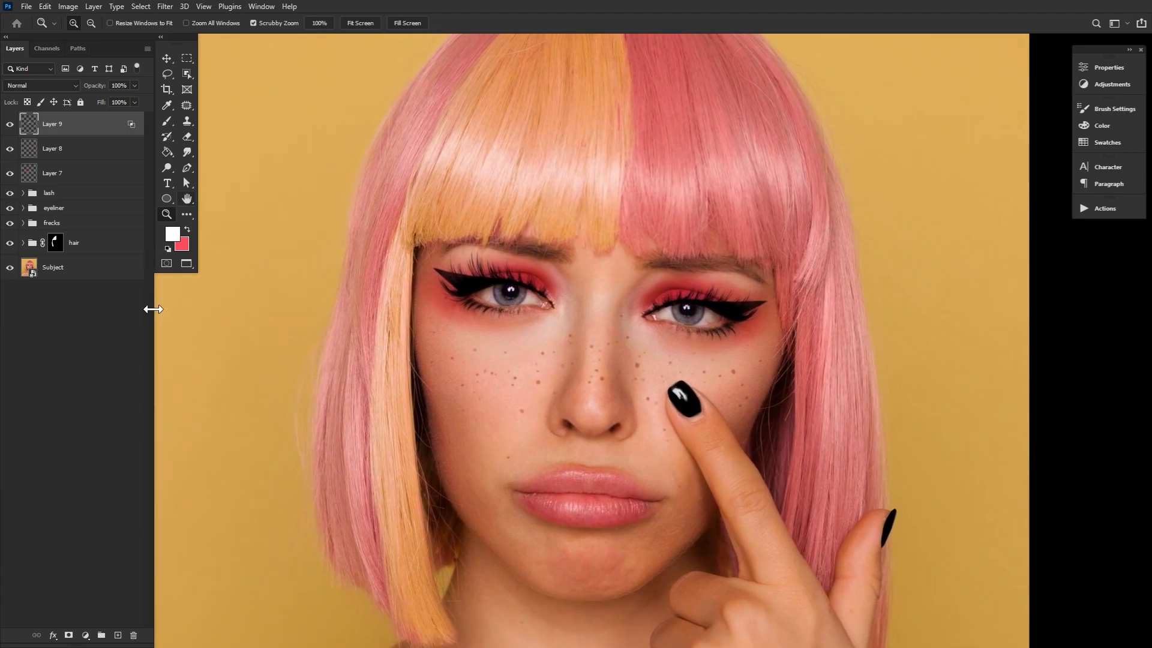
Create another layer on top for the lips, set its blend mode to Multiply and ready the Brush tool
left_click(118, 635)
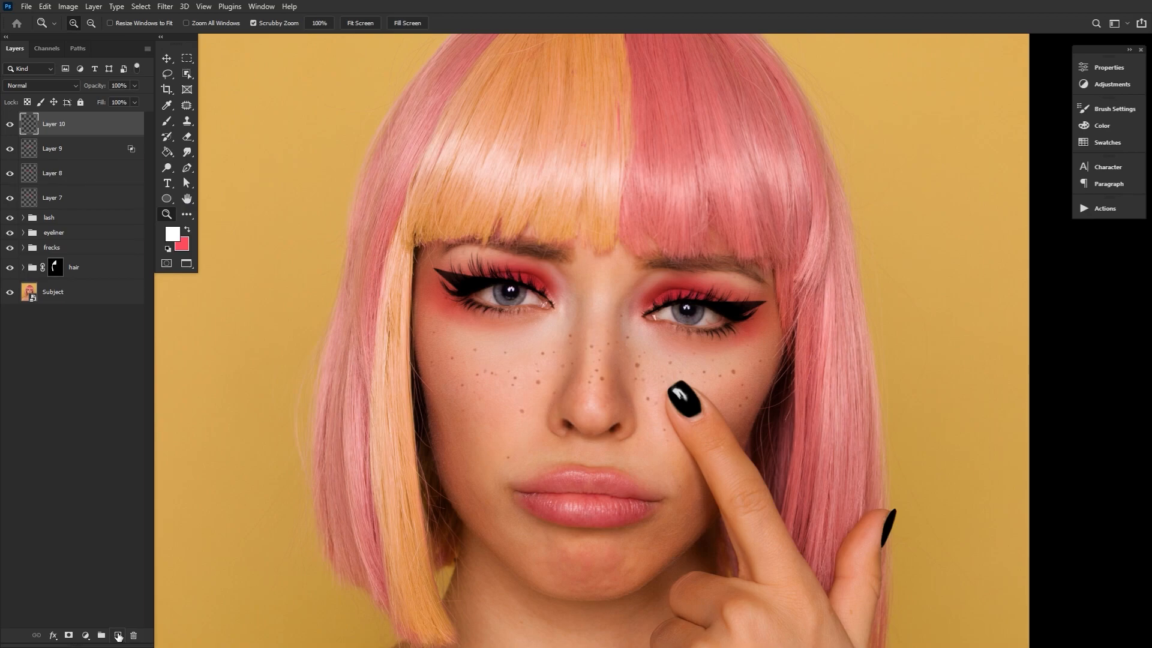
left_click(164, 118)
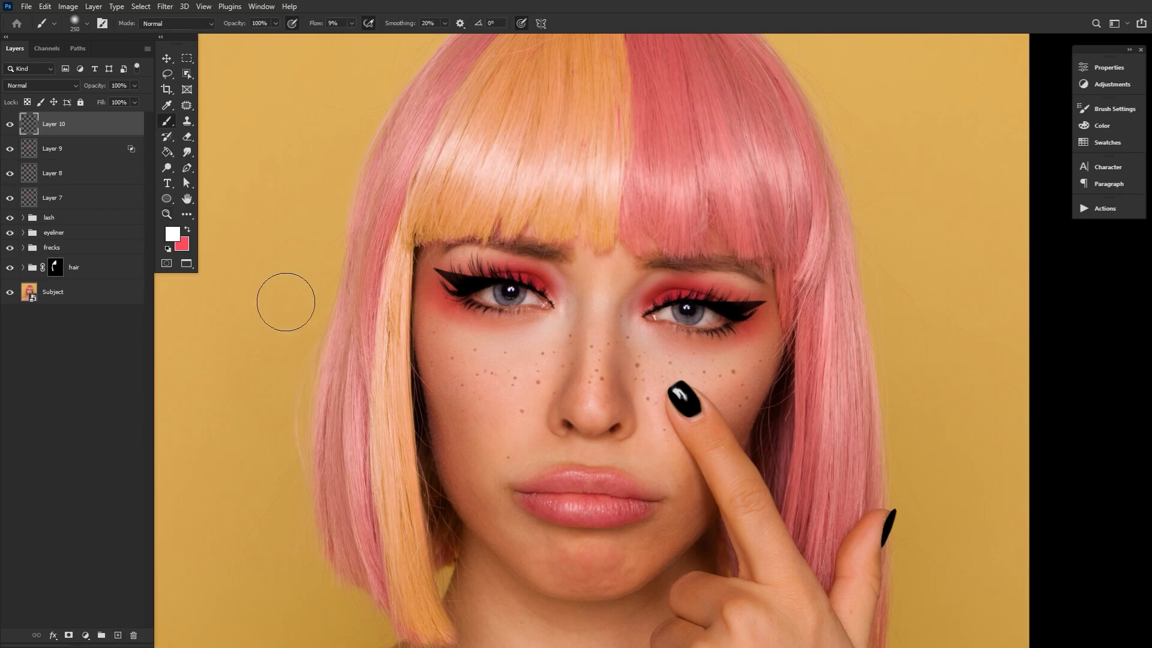
left_click(48, 86)
left_click(48, 135)
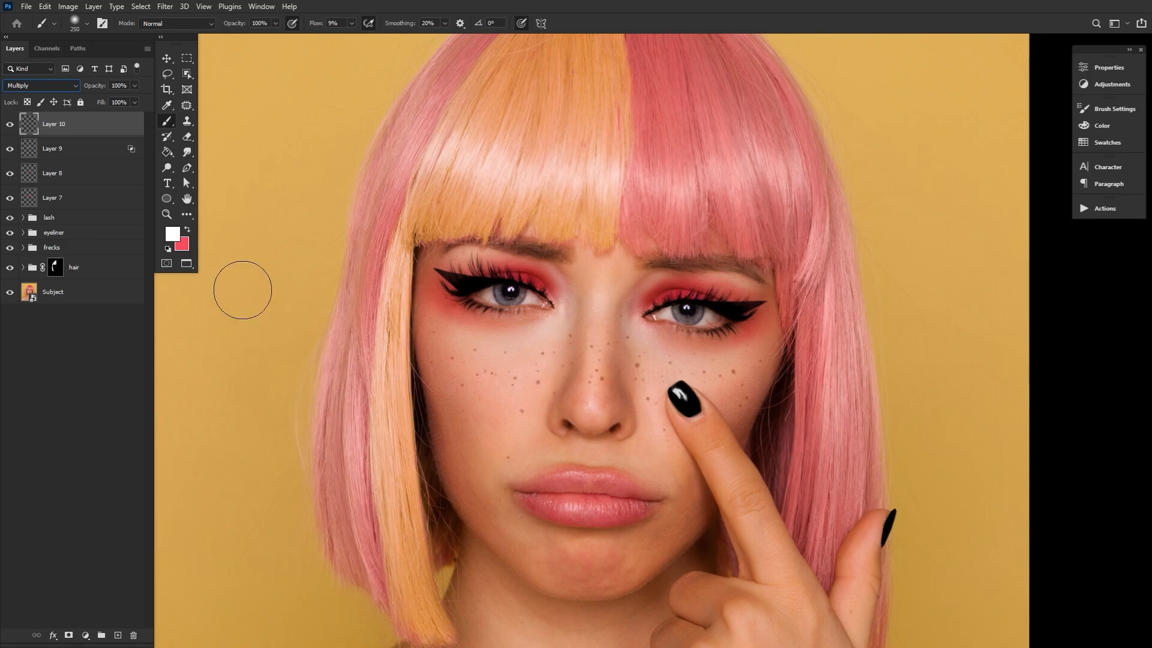
Set the foreground colour to light pink #ff939d and paint it over the lips
left_click(187, 230)
left_click(173, 234)
left_click_drag(324, 393, 289, 346)
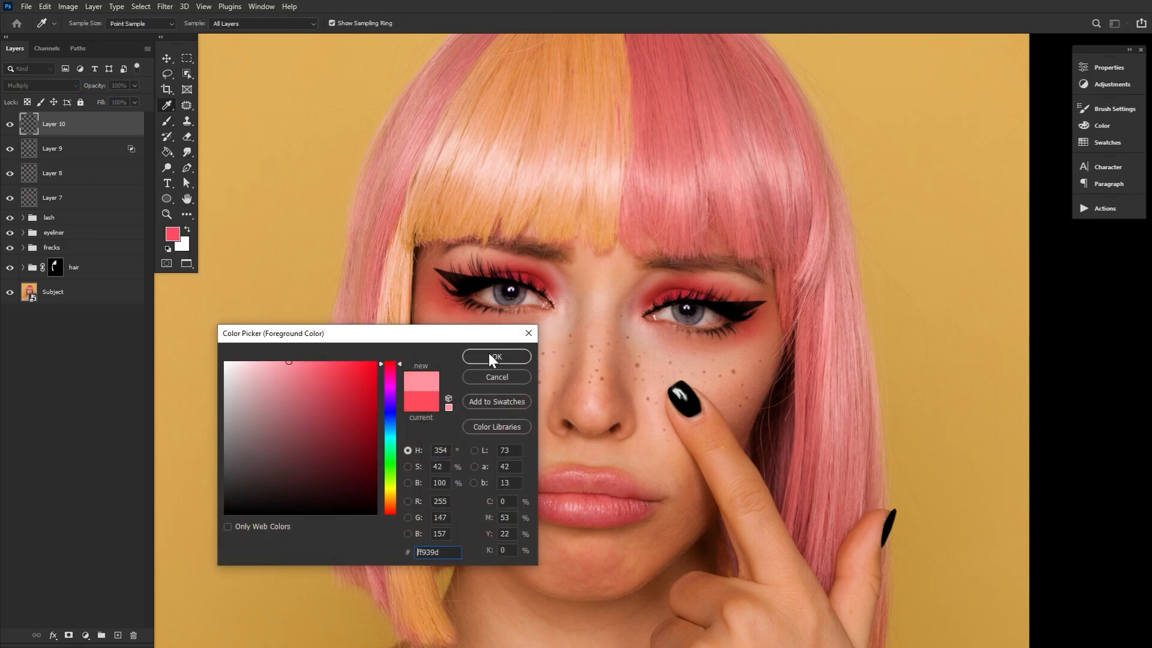
left_click(490, 355)
mouse_move(590, 471)
left_mouse_down()
mouse_move(592, 522)
mouse_move(558, 479)
mouse_move(573, 436)
mouse_move(577, 473)
mouse_move(542, 484)
mouse_move(600, 474)
mouse_move(620, 499)
mouse_move(596, 534)
mouse_move(533, 510)
mouse_move(602, 469)
mouse_move(637, 486)
mouse_move(621, 511)
mouse_move(579, 485)
left_mouse_up()
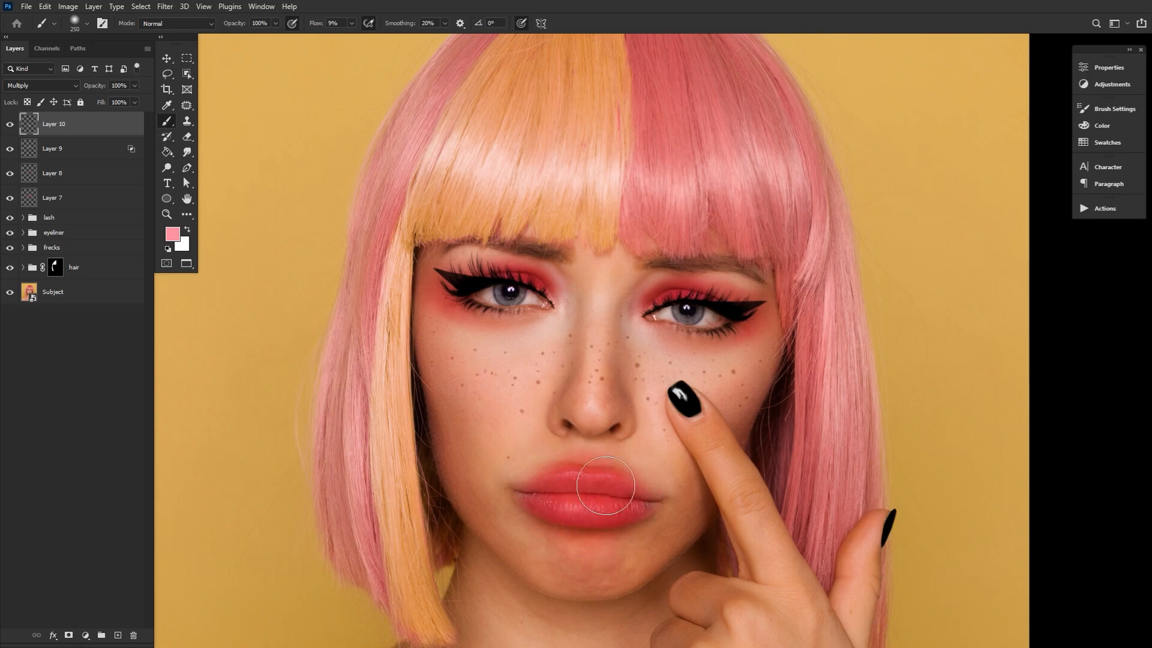
Choose a more saturated pink and deepen the lip colour with the brush reduced to 100 px
left_click(173, 234)
left_click(317, 360)
left_click(495, 355)
key("bracketleft")
key("bracketleft")
key("bracketleft")
key("bracketleft")
key("bracketleft")
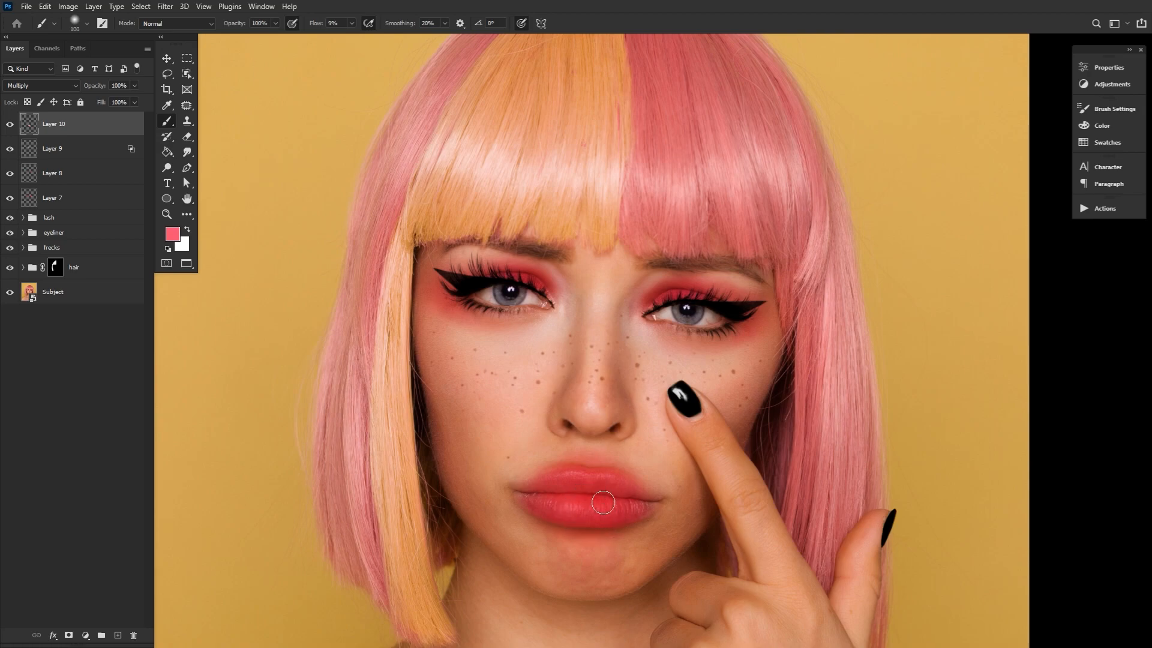
Choose a stronger, slightly darker red and intensify the lips with a larger brush
left_click(172, 234)
left_click(342, 374)
left_click(496, 358)
key("bracketright")
key("bracketright")
key("bracketright")
key("bracketright")
Paint a dark crimson over the centre of the lips and fade the outer lip edges with a large soft eraser
left_click(173, 234)
left_click(364, 425)
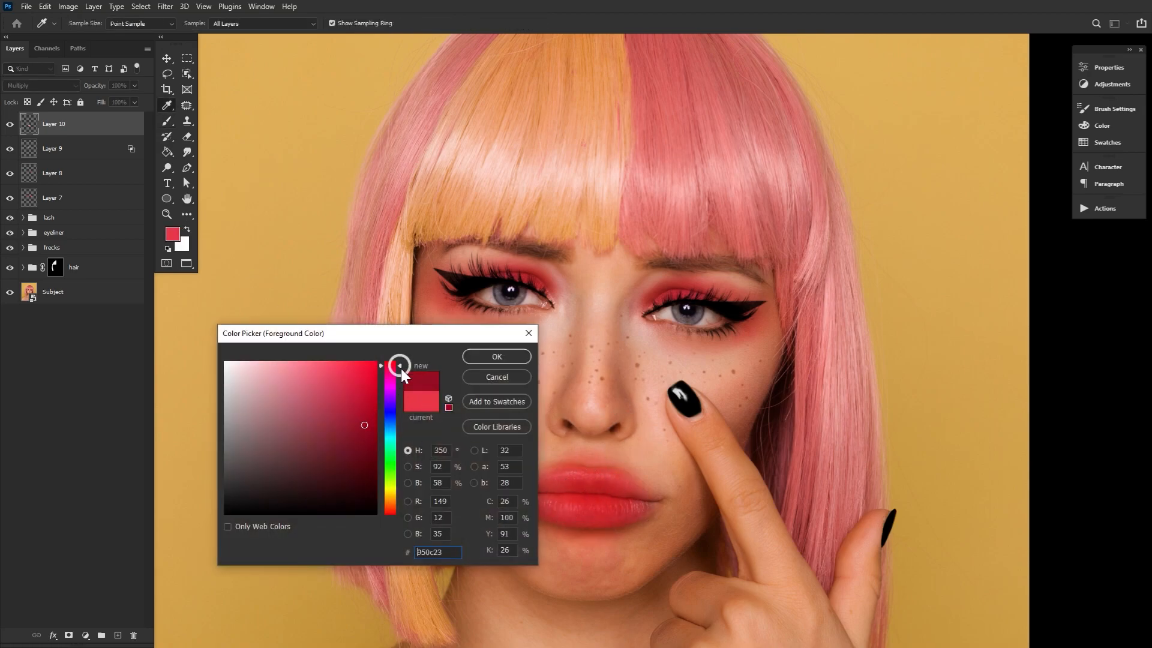
left_click_drag(400, 362, 399, 369)
left_click(497, 356)
key("bracketleft")
mouse_move(576, 488)
left_mouse_down()
mouse_move(601, 493)
mouse_move(548, 493)
left_mouse_up()
key("bracketleft")
key("bracketleft")
key("bracketleft")
key("bracketleft")
key("e")
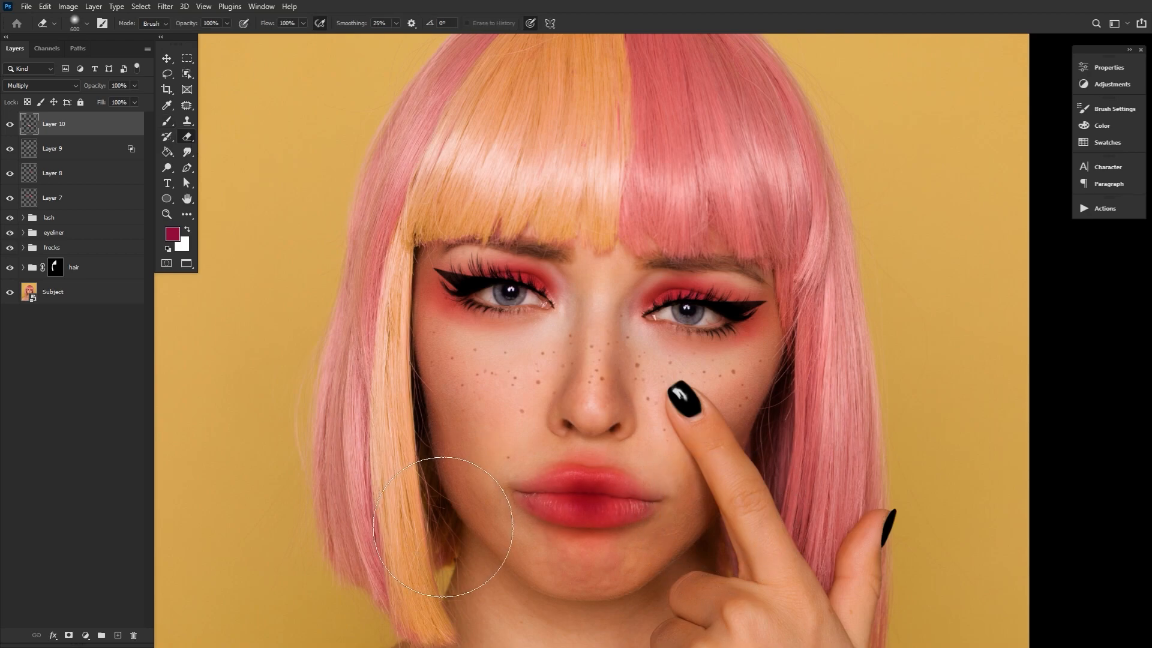
Set the foreground colour to bright pink #ff71a0 and paint it over the lips with a 200 px brush
left_click(172, 234)
left_click_drag(333, 366, 311, 351)
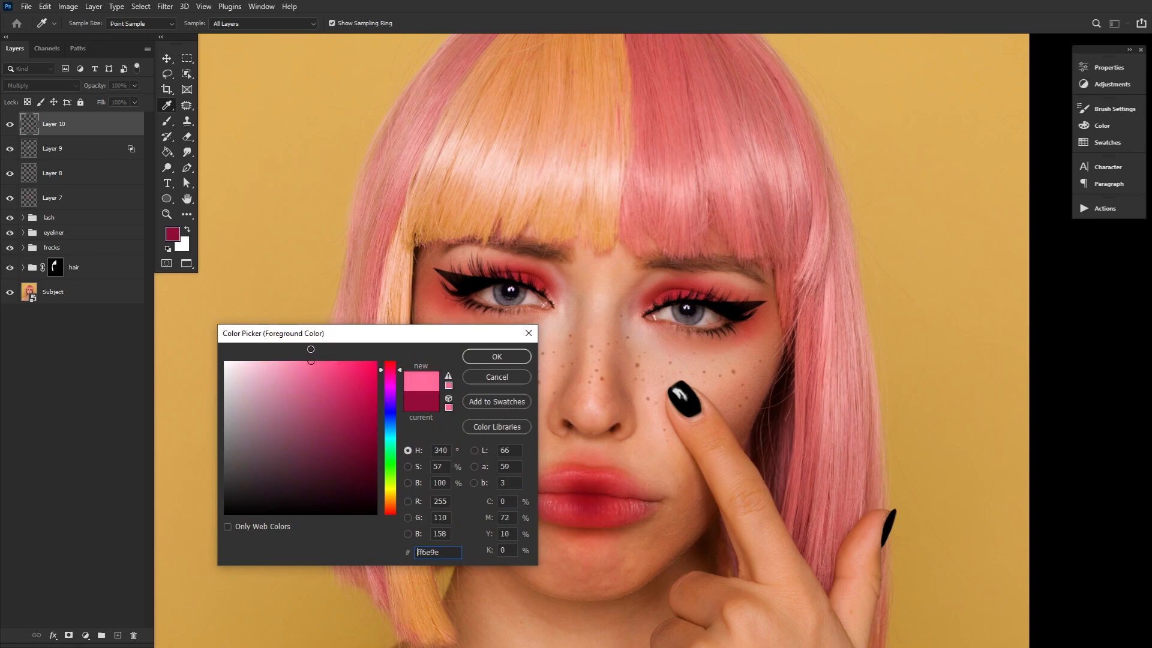
left_click(497, 356)
key("bracketright")
mouse_move(575, 476)
left_mouse_down()
mouse_move(632, 447)
mouse_move(573, 461)
mouse_move(569, 521)
left_mouse_up()
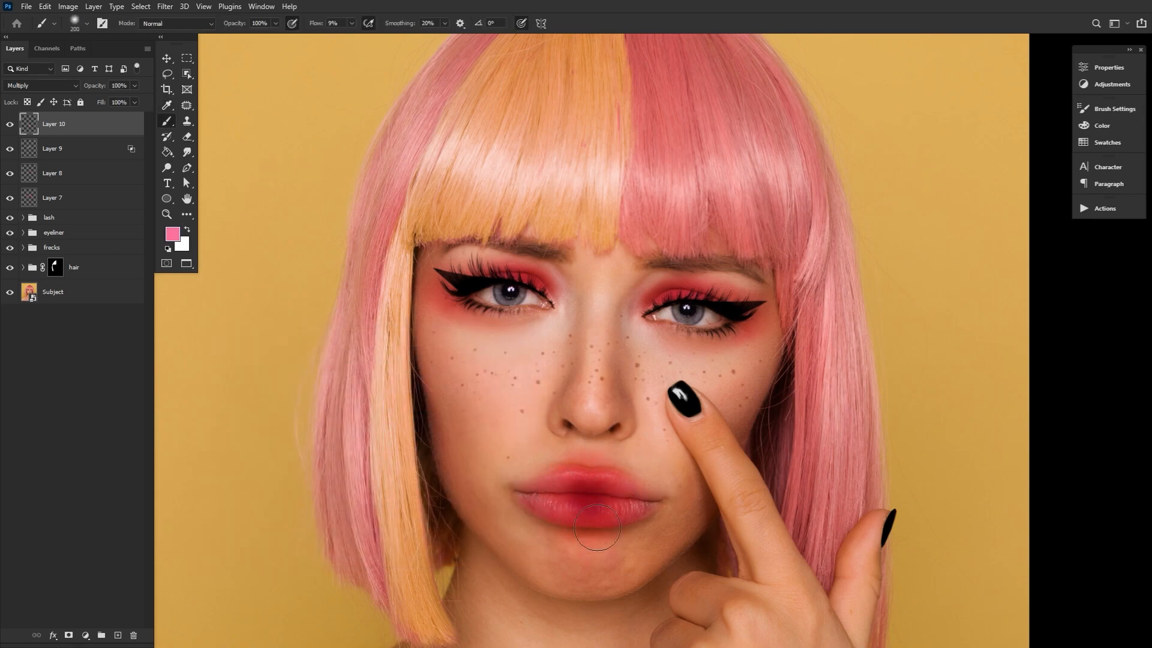
Soften the outer edges of the lip colour with the eraser, reducing its size for finer areas
key("e")
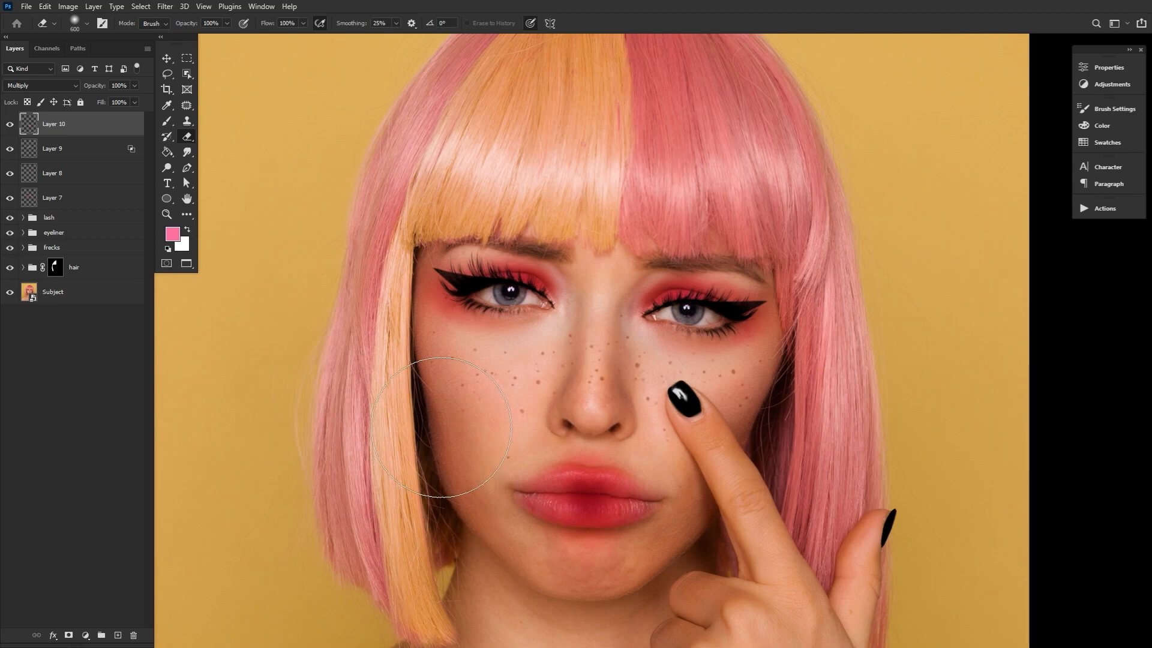
key("bracketleft")
key("bracketleft")
key("bracketleft")
key("bracketleft")
key("bracketleft")
key("ctrl+shift+h")
key("ctrl+shift+h")
key("space")
Switch the foreground to a deep crimson pink and add soft colour near the inner eye corners with the brush
key("b")
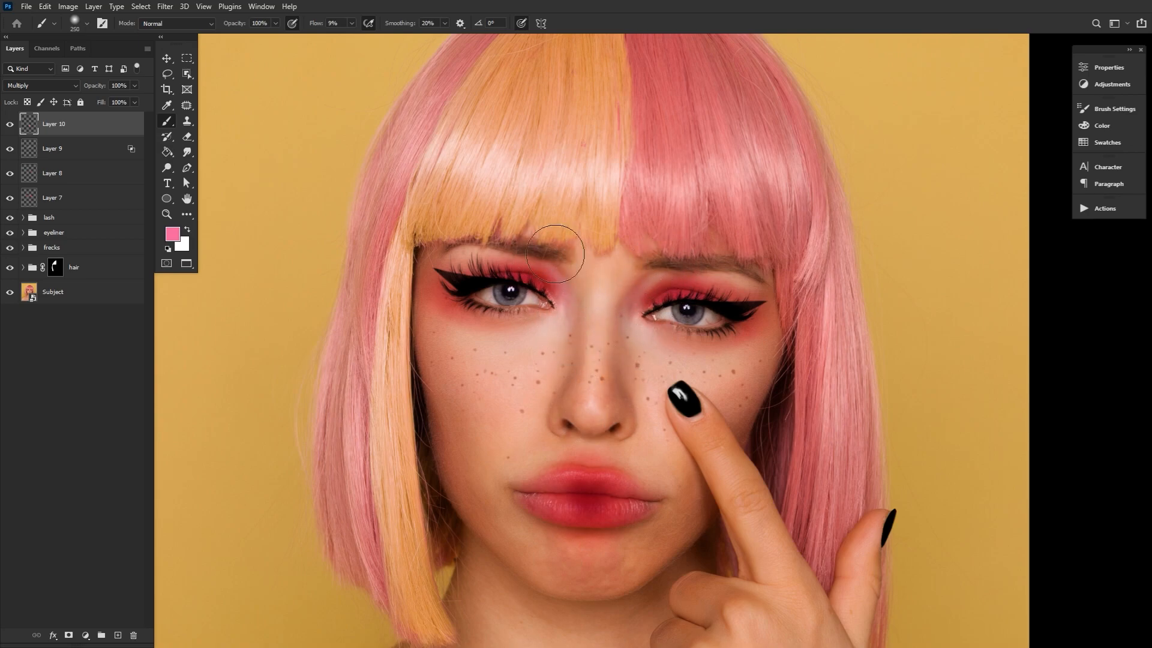
left_click(173, 232)
left_click(362, 398)
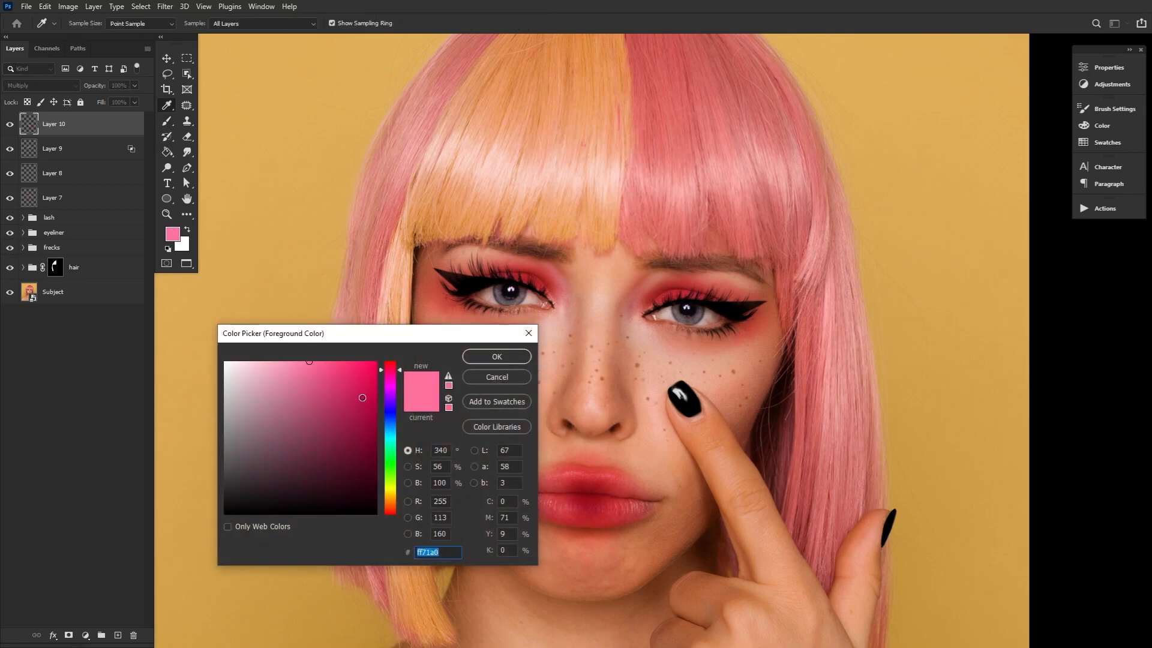
left_click(494, 358)
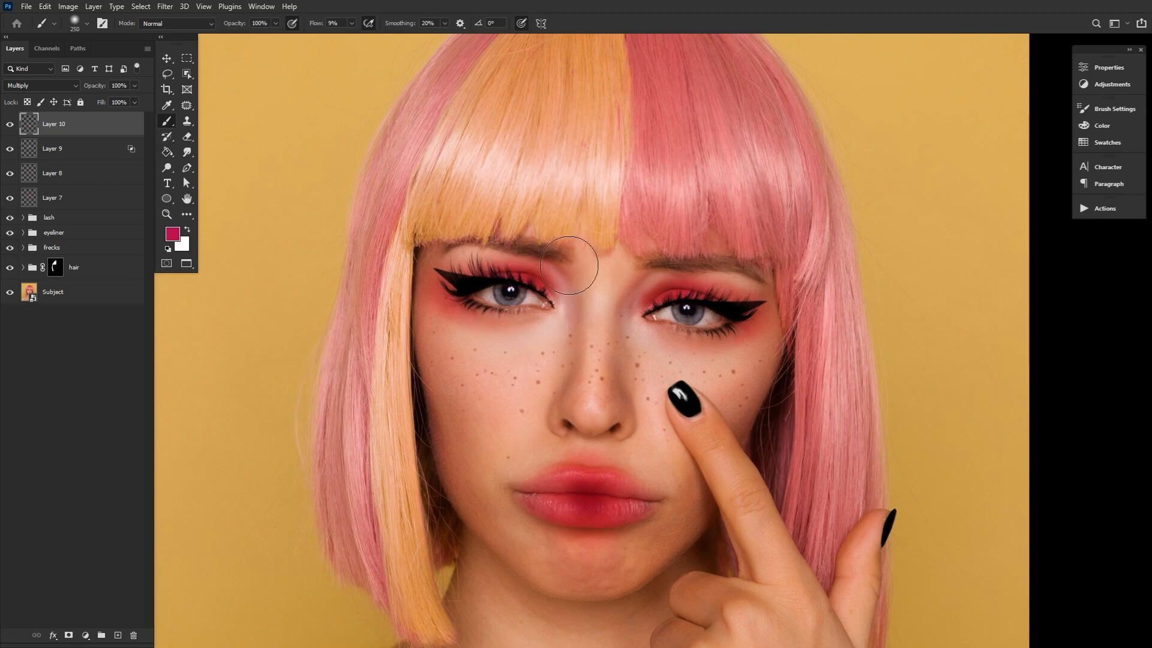
key("bracketleft")
key("bracketleft")
key("bracketleft")
key("bracketleft")
Bring the lip texture through Layer 10 by splitting its Underlying Layer white Blend If slider to about 141 / 200
left_click(186, 198)
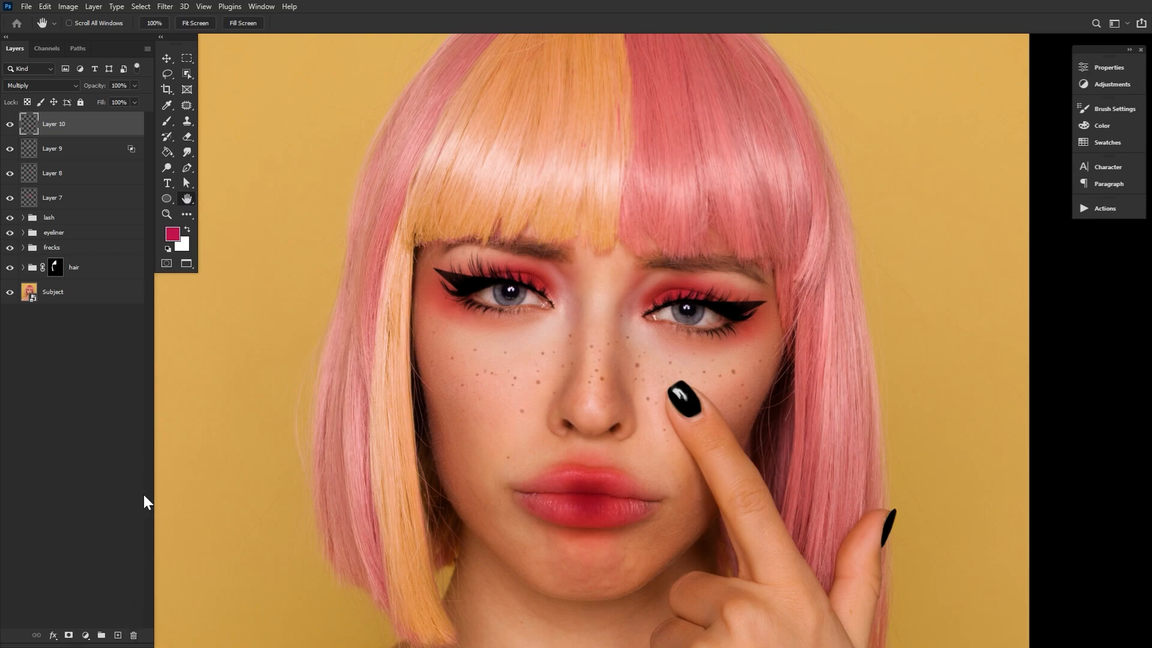
double_click(126, 124)
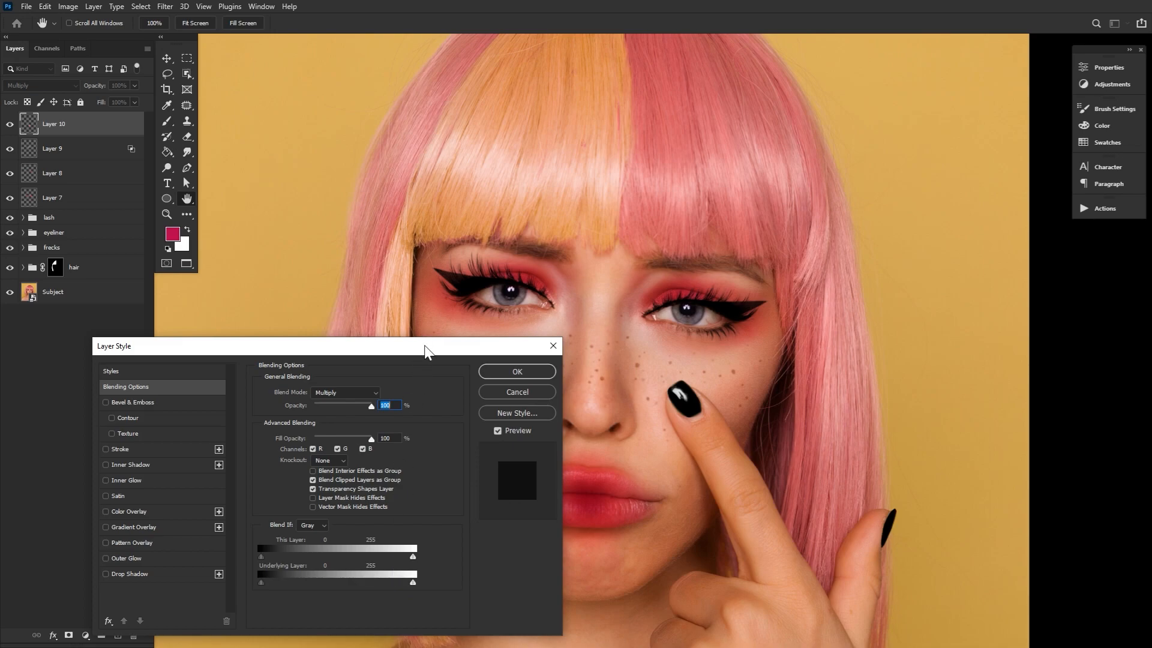
left_click_drag(426, 347, 381, 294)
mouse_move(322, 533)
left_mouse_down()
mouse_move(296, 528)
mouse_move(329, 529)
left_mouse_up()
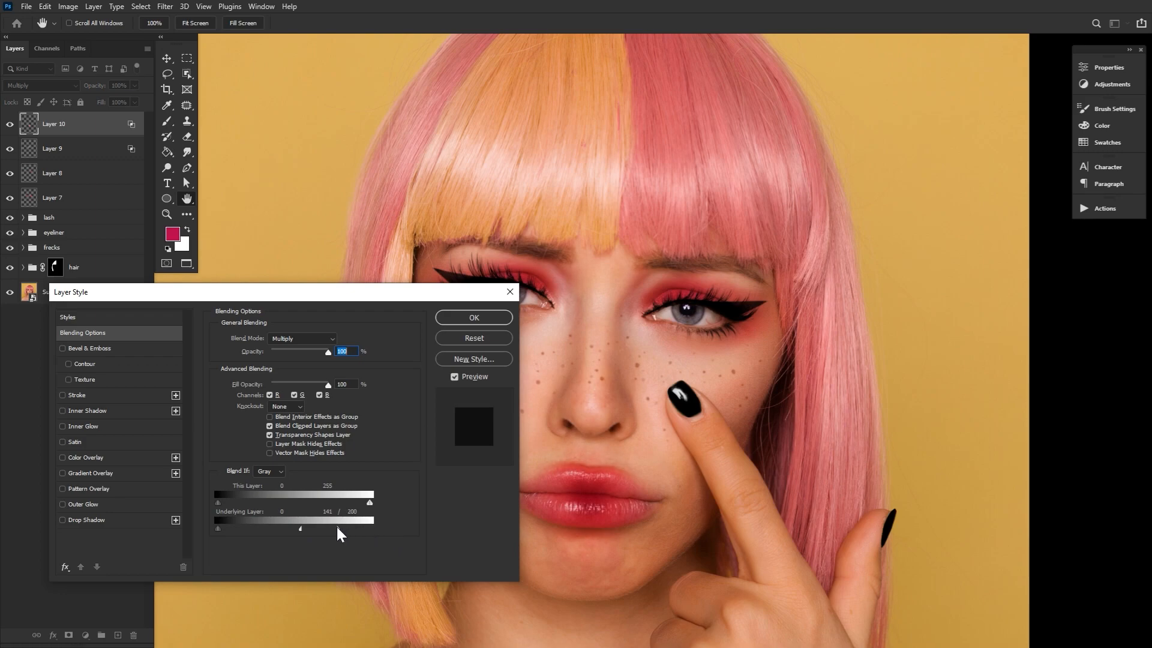
mouse_move(304, 534)
left_mouse_down()
mouse_move(320, 532)
mouse_move(300, 535)
left_mouse_up()
left_click(486, 324)
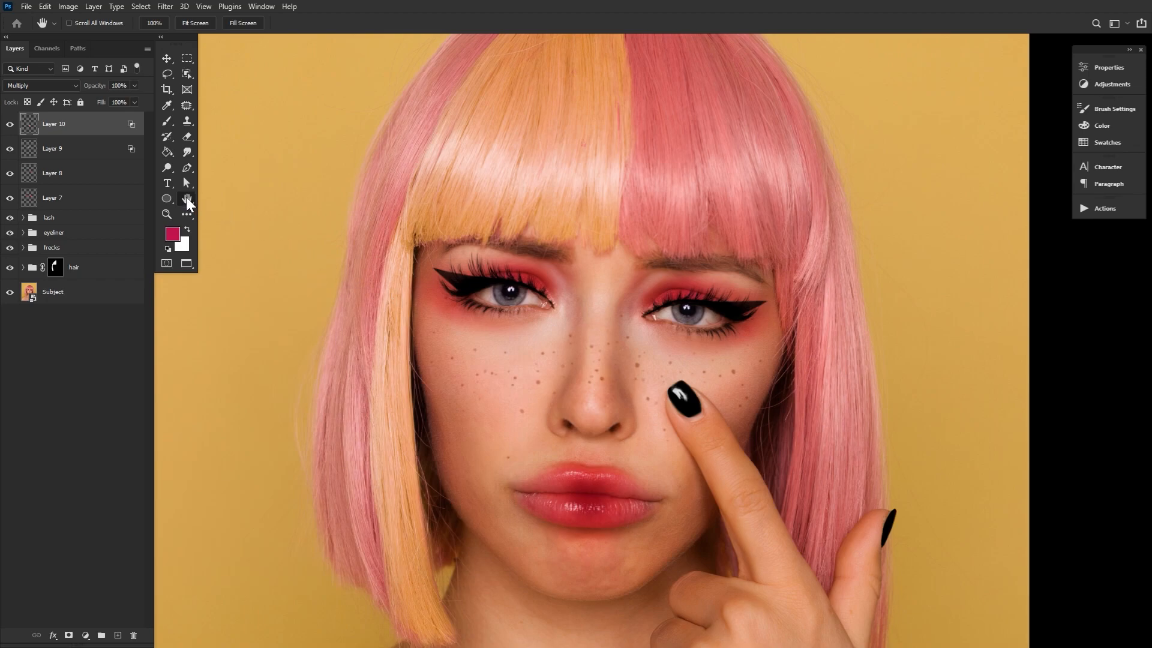
Add a new layer in Multiply mode and set the foreground colour to pink #f16f9a
left_click(117, 634)
left_click(67, 86)
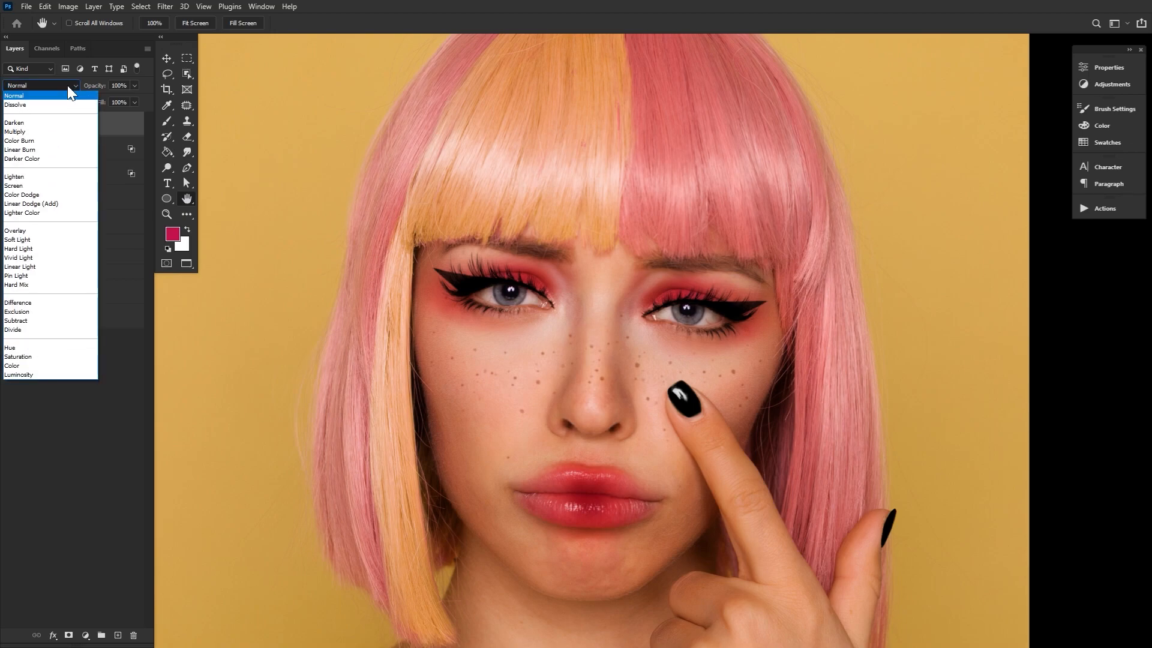
left_click(57, 137)
left_click(174, 235)
mouse_move(334, 385)
left_mouse_down()
mouse_move(314, 365)
mouse_move(312, 327)
mouse_move(307, 370)
left_mouse_up()
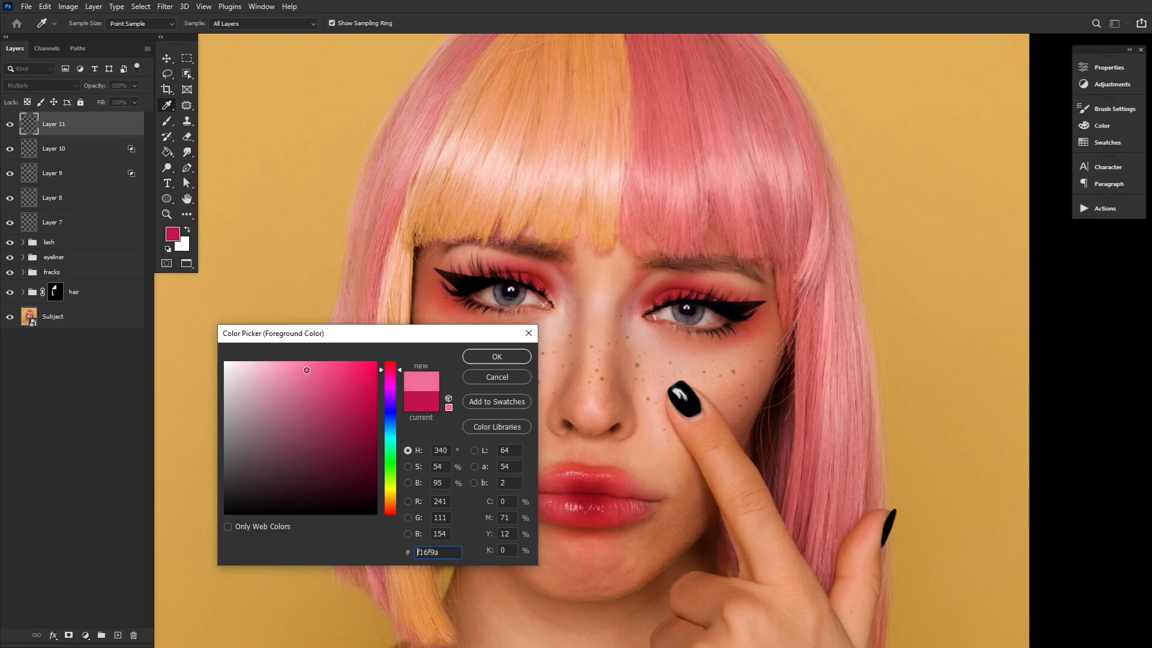
left_click(487, 356)
Paint soft pink blush over the cheeks with a large soft brush at 5% flow, varying the brush size
left_click(168, 120)
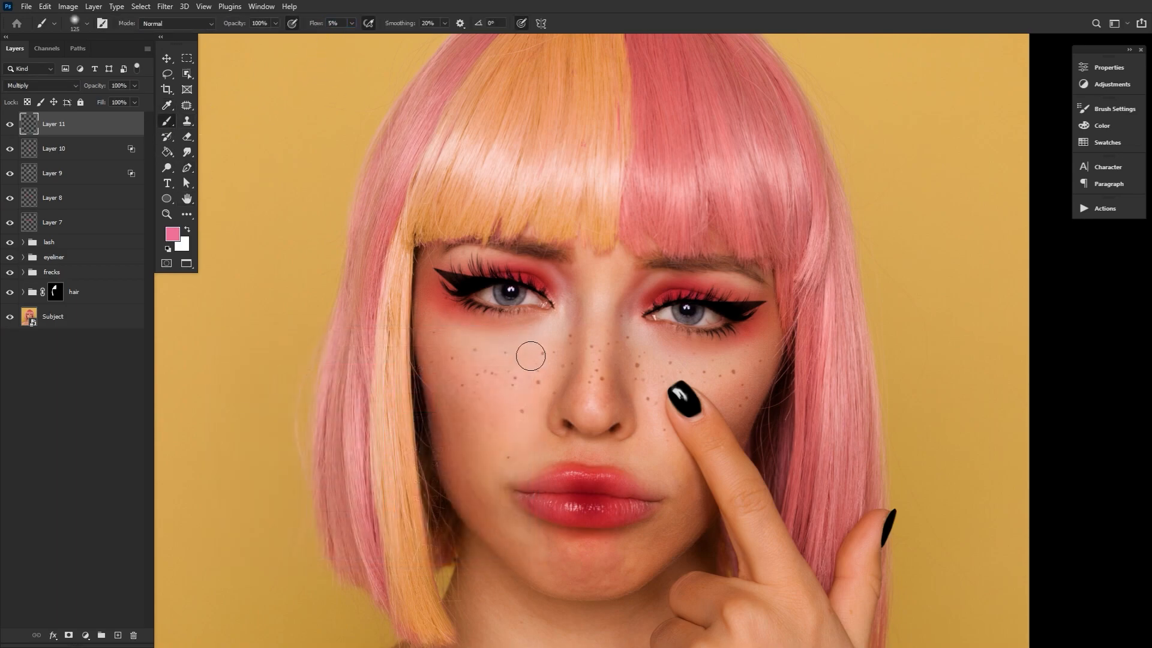
key("bracketright")
key("bracketright")
key("bracketright")
key("bracketright")
key("bracketright")
key("bracketright")
key("bracketright")
key("bracketright")
mouse_move(457, 361)
left_mouse_down()
mouse_move(448, 332)
mouse_move(446, 377)
mouse_move(412, 361)
mouse_move(423, 372)
mouse_move(541, 378)
mouse_move(612, 339)
mouse_move(774, 340)
mouse_move(591, 372)
mouse_move(590, 417)
mouse_move(601, 371)
mouse_move(418, 291)
mouse_move(690, 379)
mouse_move(585, 370)
mouse_move(669, 392)
mouse_move(803, 348)
mouse_move(602, 311)
left_mouse_up()
key("bracketleft")
key("bracketleft")
key("bracketright")
key("bracketright")
key("bracketleft")
key("bracketleft")
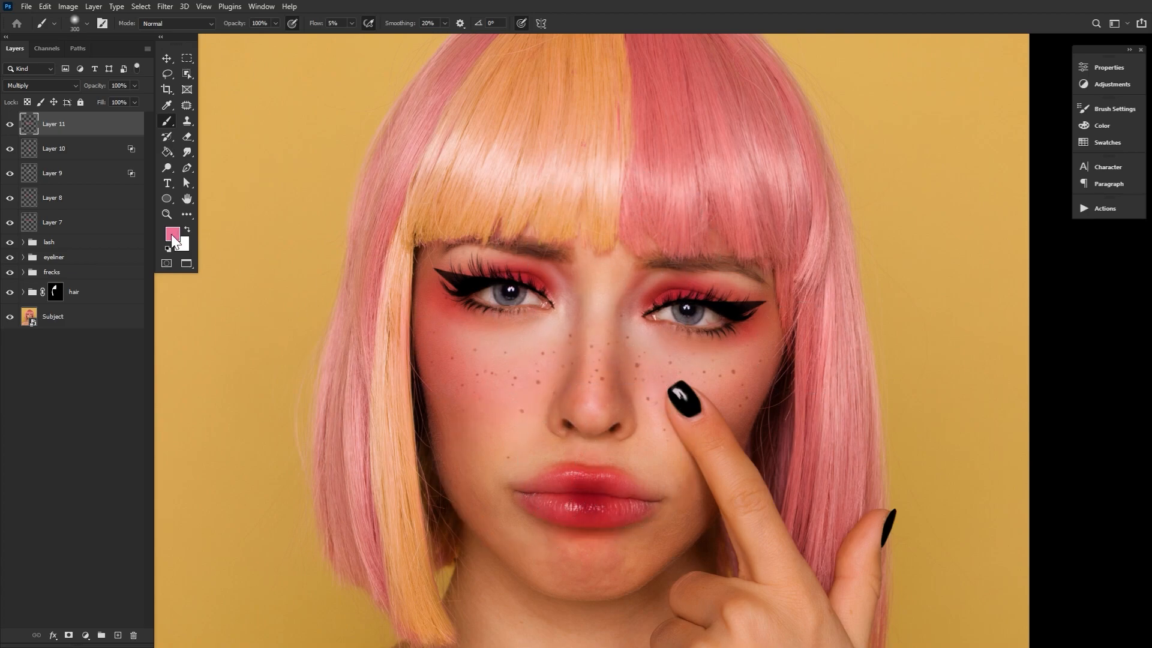
Shift the foreground colour to a warmer pink #f17082 and lower the cheek blush layer's opacity to 80%
left_click(173, 233)
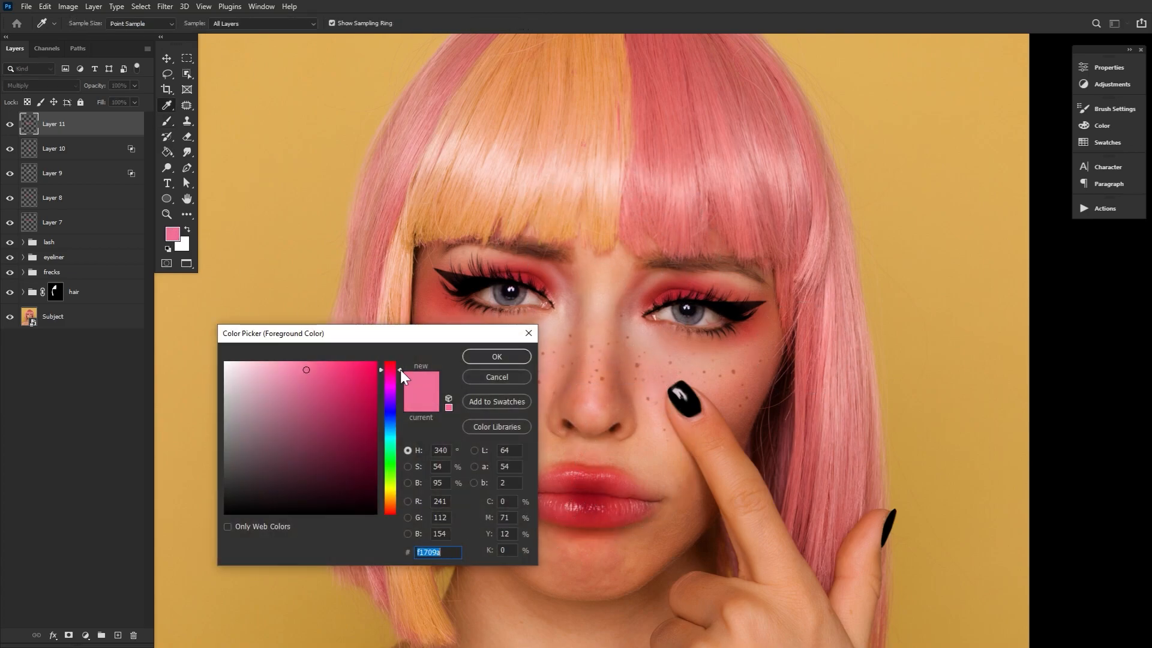
key("Return")
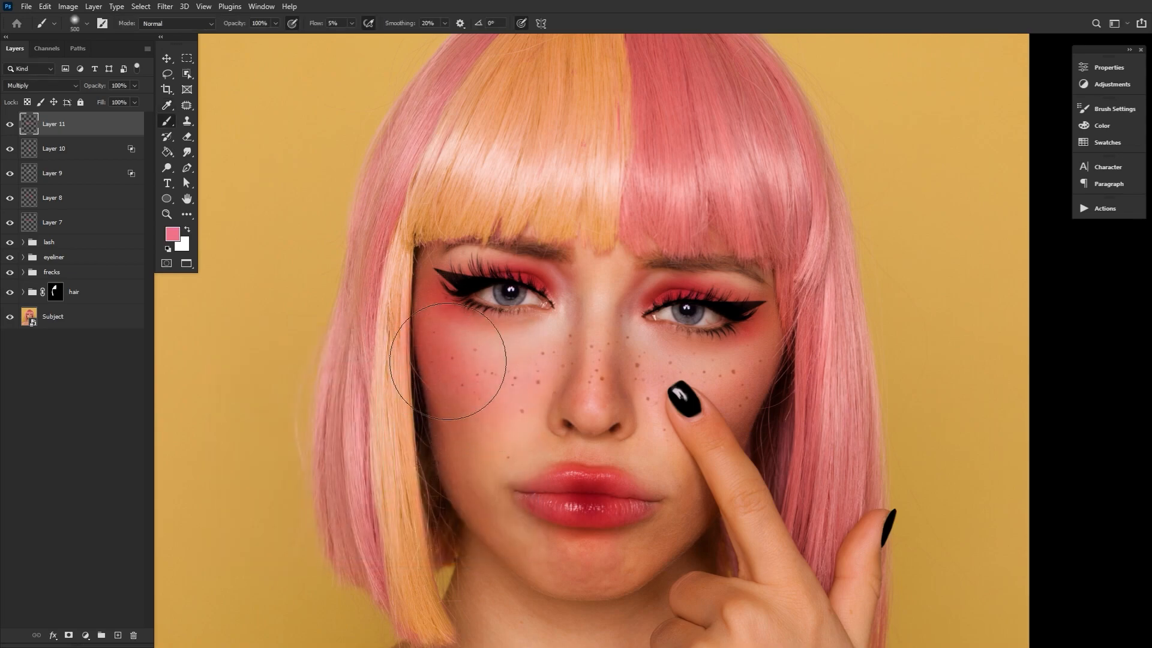
left_click_drag(100, 86, 90, 85)
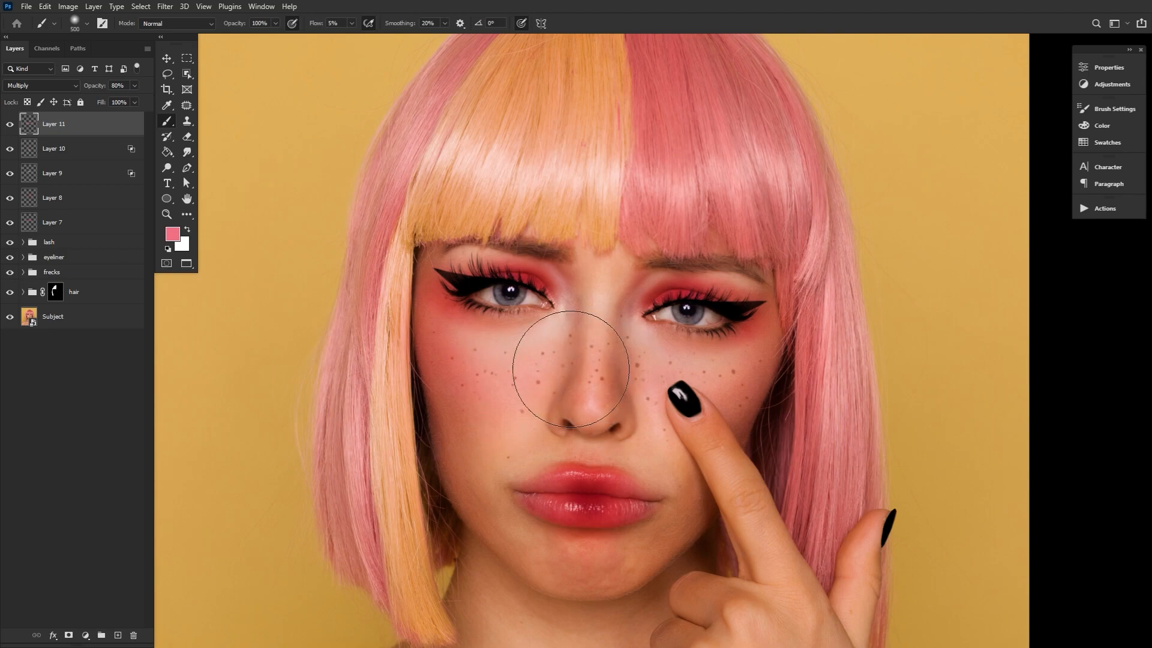
key("bracketleft")
key("bracketleft")
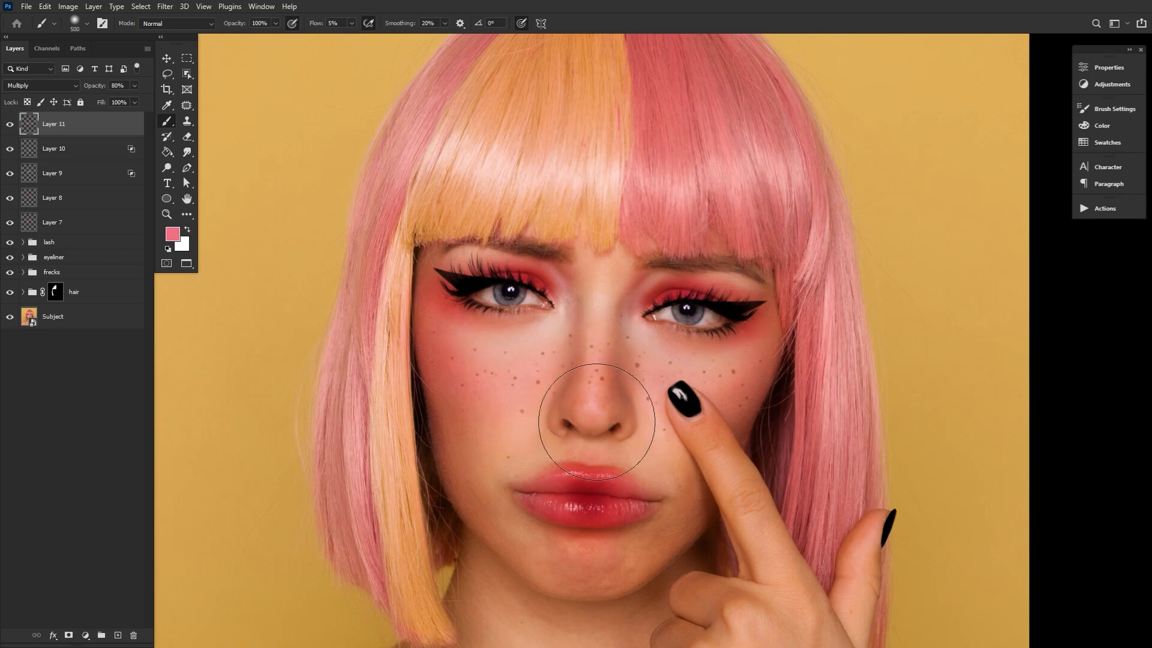
key("bracketright")
Add another Multiply layer and paint a deeper red blush on the nose tip with a soft 200 px brush
left_click(117, 635)
left_click(51, 86)
left_click(48, 129)
left_click(173, 234)
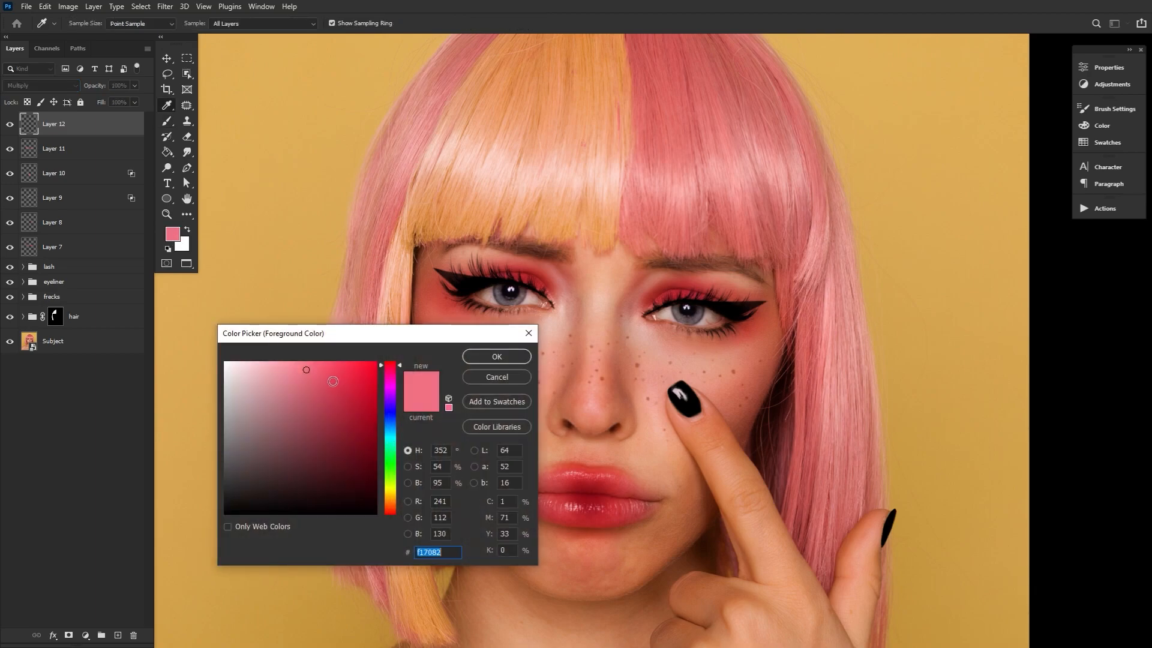
left_click(333, 381)
left_click(496, 356)
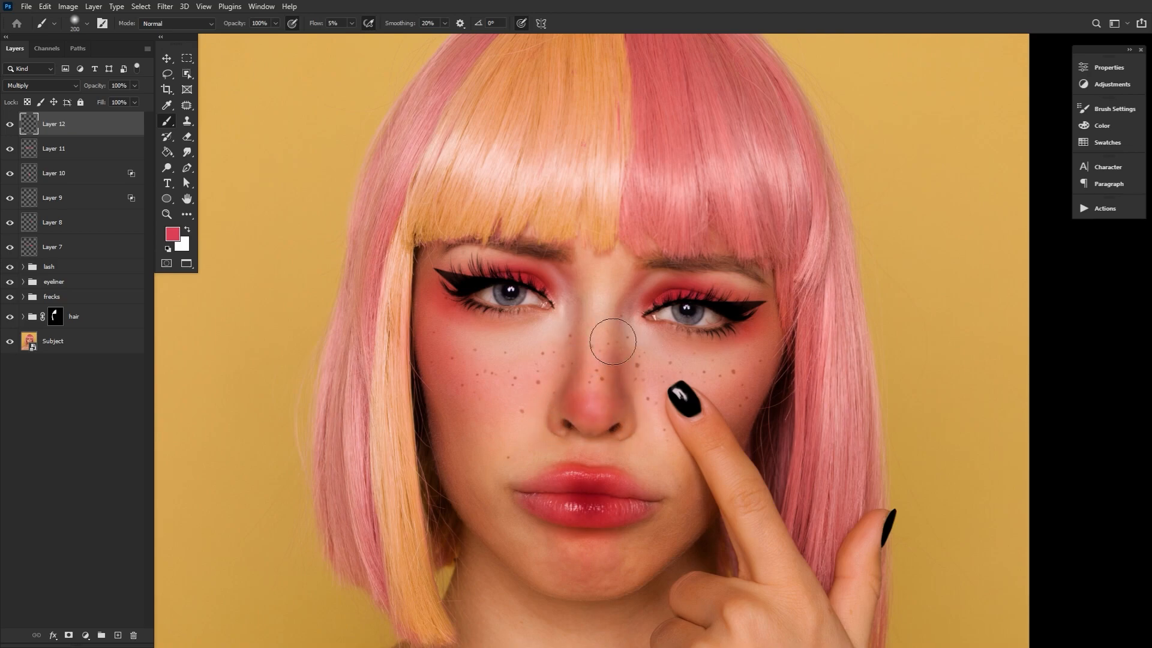
key("bracketleft")
Split the nose blush layer's Underlying Layer white Blend If slider to 173 / 196 and set its opacity to 84%
double_click(140, 131)
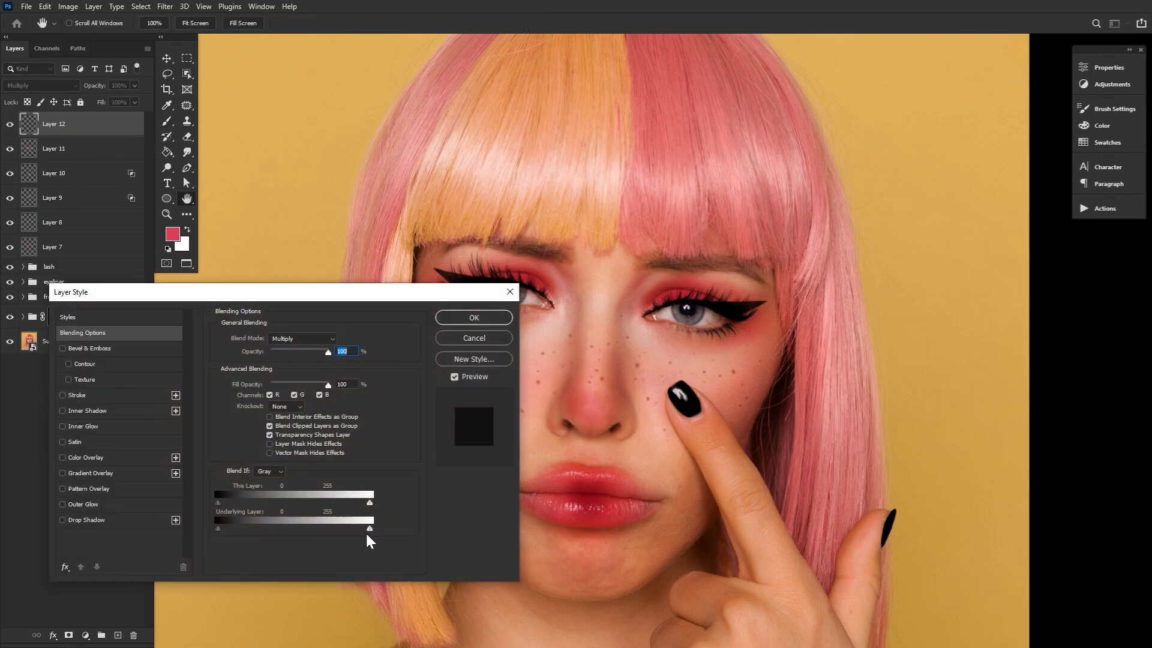
left_click_drag(371, 529, 345, 529)
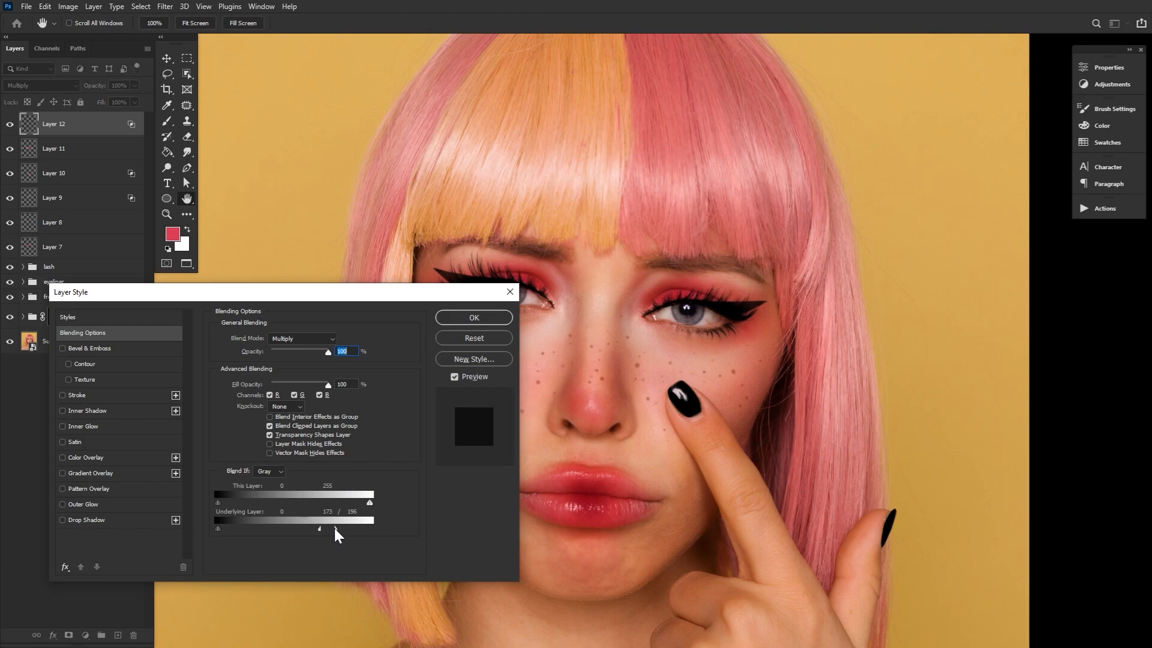
left_click(474, 316)
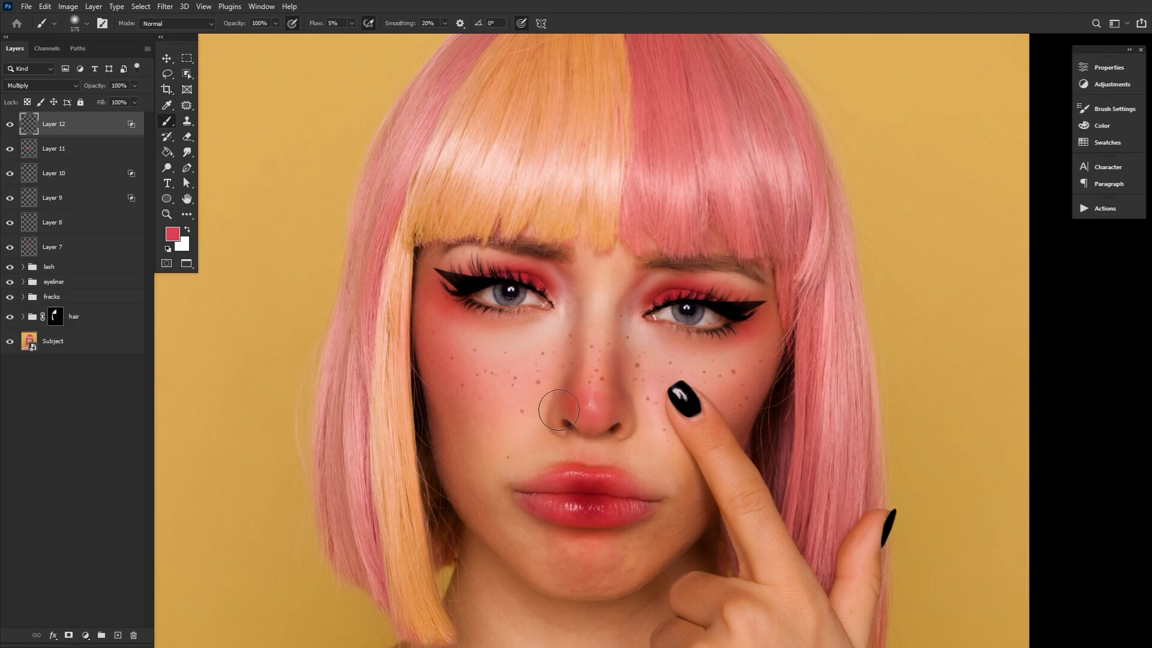
key("bracketright")
key("bracketright")
key("bracketright")
left_click_drag(93, 87, 98, 89)
Add a new layer in Multiply mode for blush on the chest and shoulders
left_click(189, 199)
left_click_drag(665, 594, 715, 415)
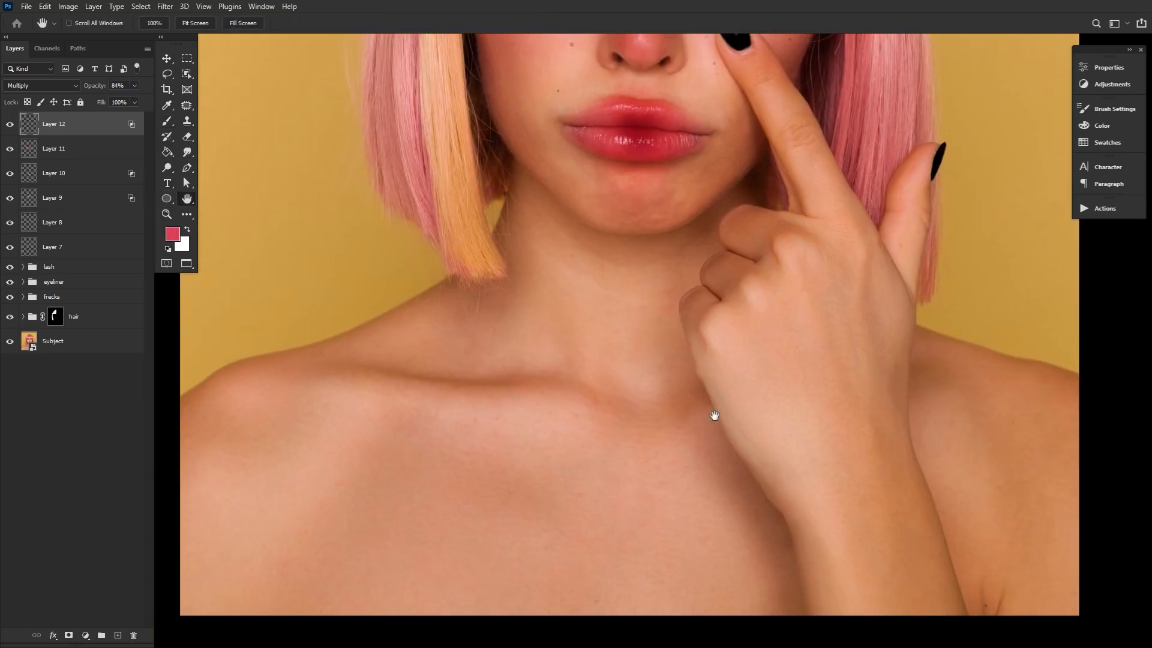
left_click(118, 635)
left_click(34, 88)
left_click(27, 127)
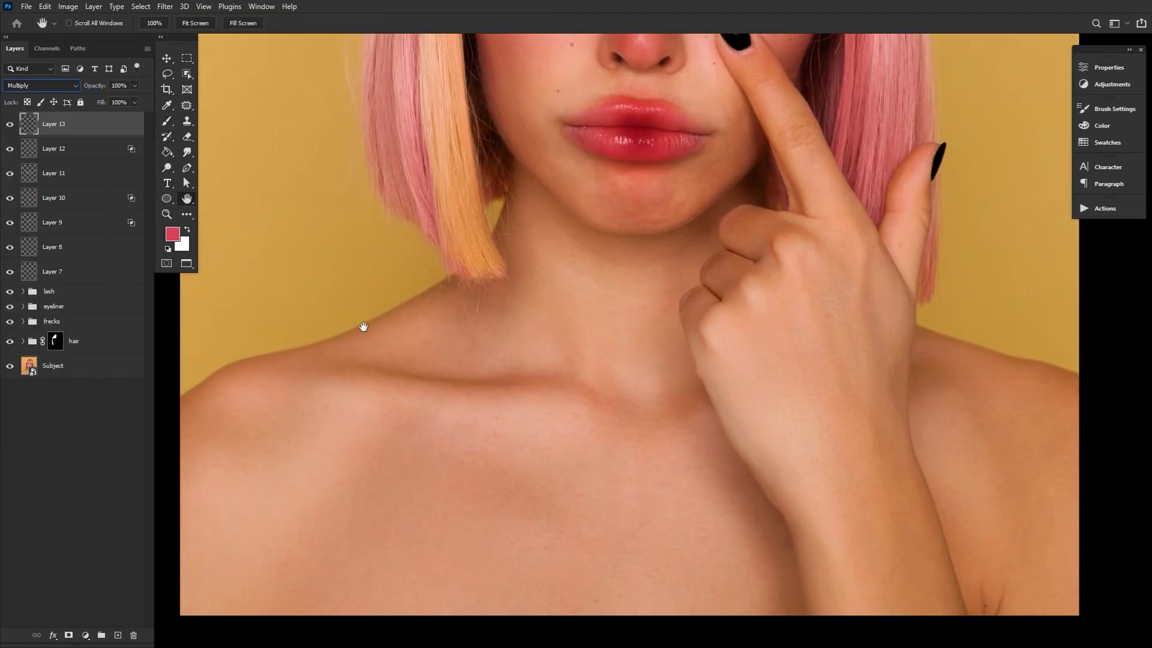
Paint soft red blush over the collarbones and shoulders with a large soft brush and set the layer opacity to 88%
key("b")
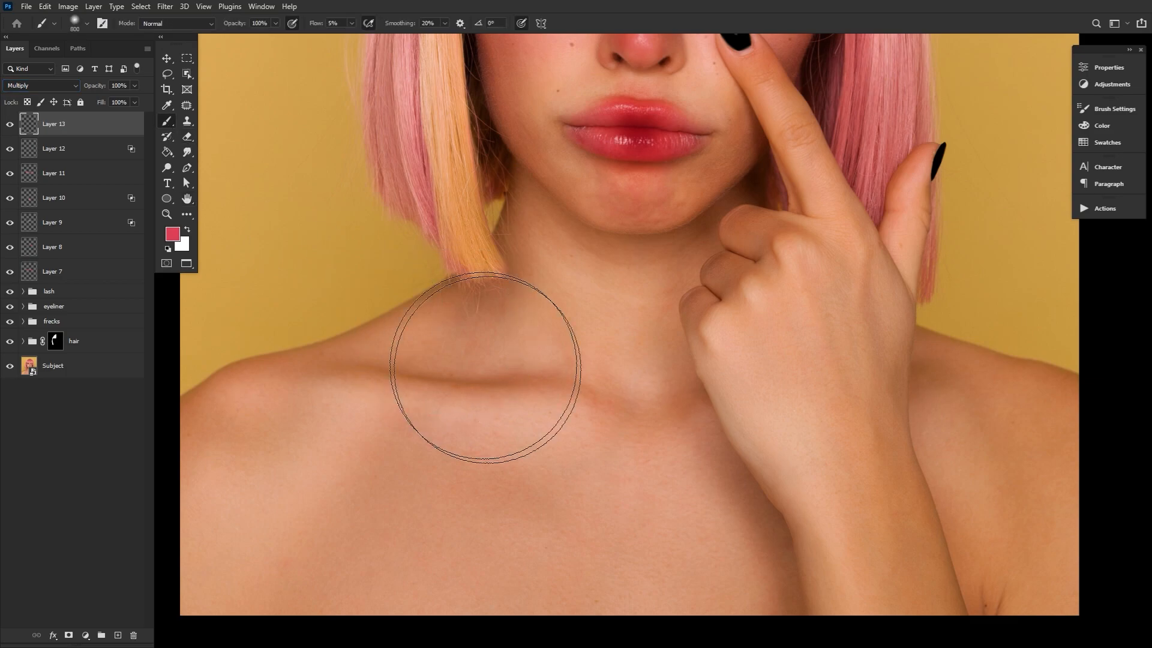
mouse_move(572, 400)
left_mouse_down()
mouse_move(593, 390)
mouse_move(689, 411)
left_mouse_up()
left_click_drag(1006, 398, 1042, 420)
mouse_move(418, 423)
left_mouse_down()
mouse_move(268, 416)
mouse_move(215, 486)
mouse_move(493, 461)
mouse_move(678, 419)
mouse_move(503, 360)
mouse_move(489, 296)
mouse_move(446, 348)
mouse_move(549, 216)
mouse_move(580, 355)
mouse_move(550, 307)
mouse_move(376, 434)
left_mouse_up()
key("bracketleft")
key("bracketleft")
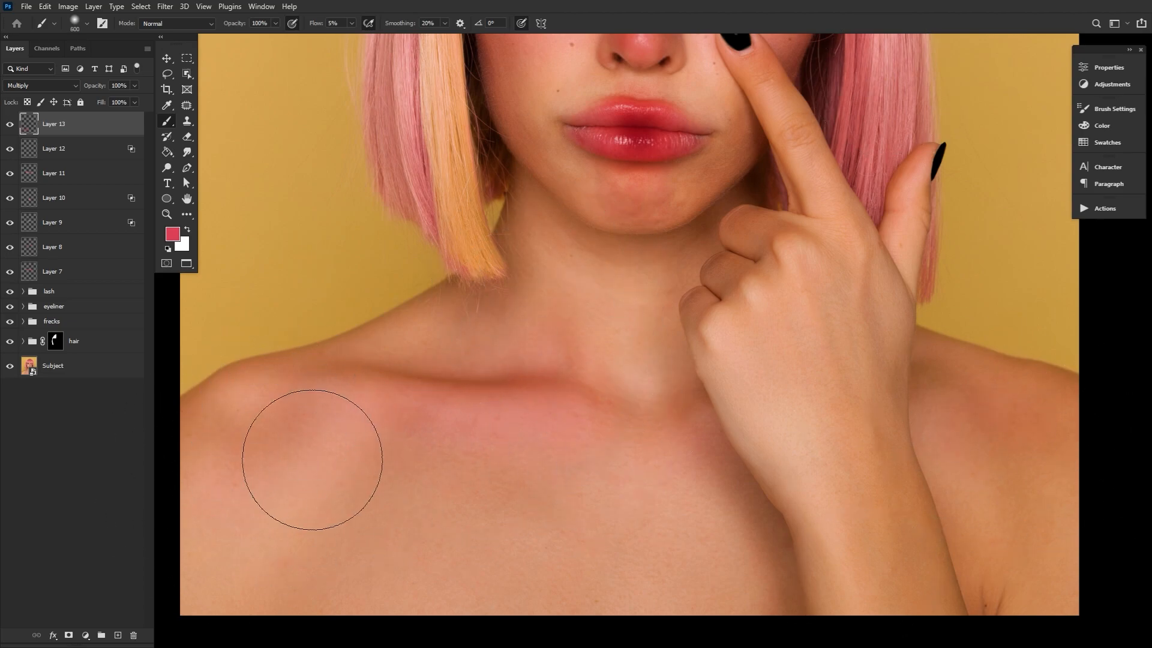
left_click_drag(81, 87, 89, 91)
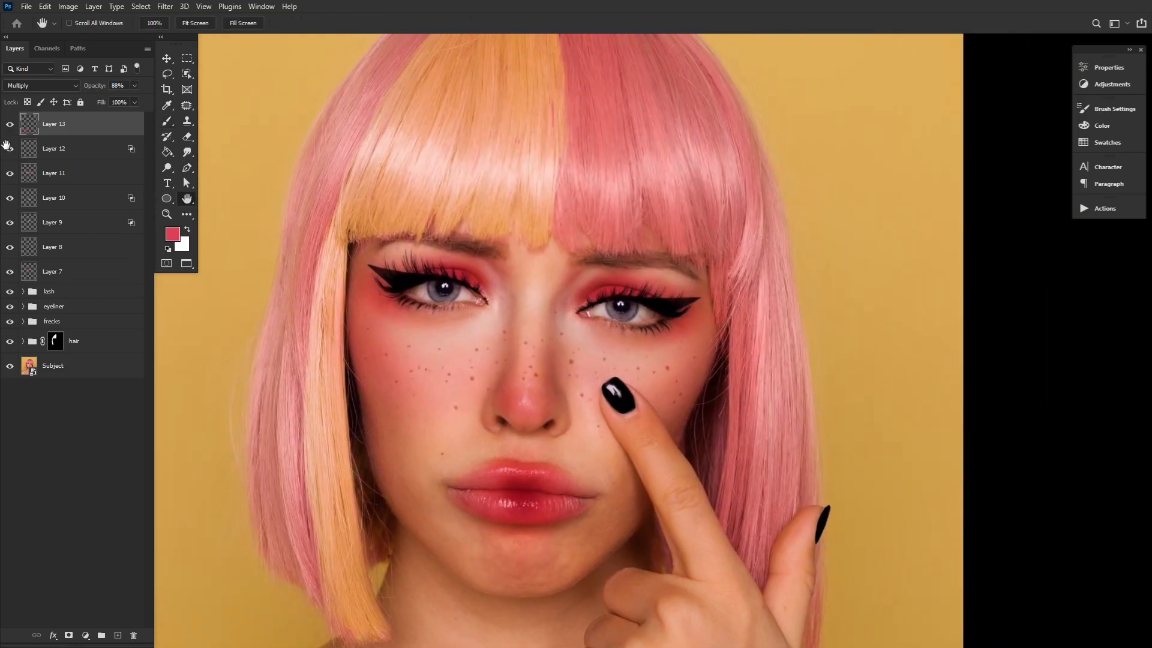
Touch up the red blush around the nose on Layer 12 with a smaller soft brush
key("b")
key("bracketleft")
key("bracketleft")
key("bracketleft")
key("bracketleft")
key("bracketleft")
key("bracketleft")
key("bracketleft")
key("bracketleft")
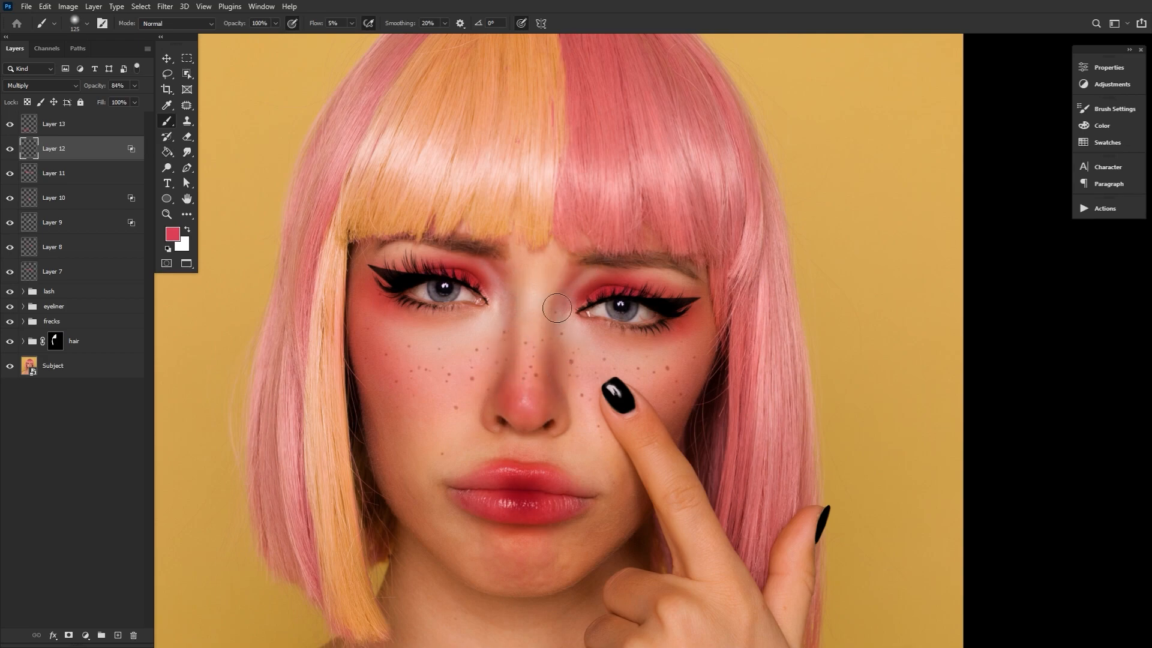
key("bracketright")
key("bracketright")
key("bracketright")
key("bracketright")
key("bracketright")
key("bracketright")
key("bracketright")
Clean up the cheek blush on Layer 11 around the eyes with a soft eraser, enlarging it to 300 px
key("bracketright")
key("bracketleft")
key("bracketleft")
key("bracketleft")
key("bracketleft")
left_click_drag(570, 389, 610, 384)
left_click(187, 138)
key("bracketleft")
key("bracketleft")
key("bracketleft")
key("bracketleft")
key("bracketleft")
key("bracketleft")
key("bracketleft")
key("bracketleft")
key("bracketleft")
key("alt+bracketleft")
key("bracketright")
key("bracketright")
key("bracketright")
key("bracketright")
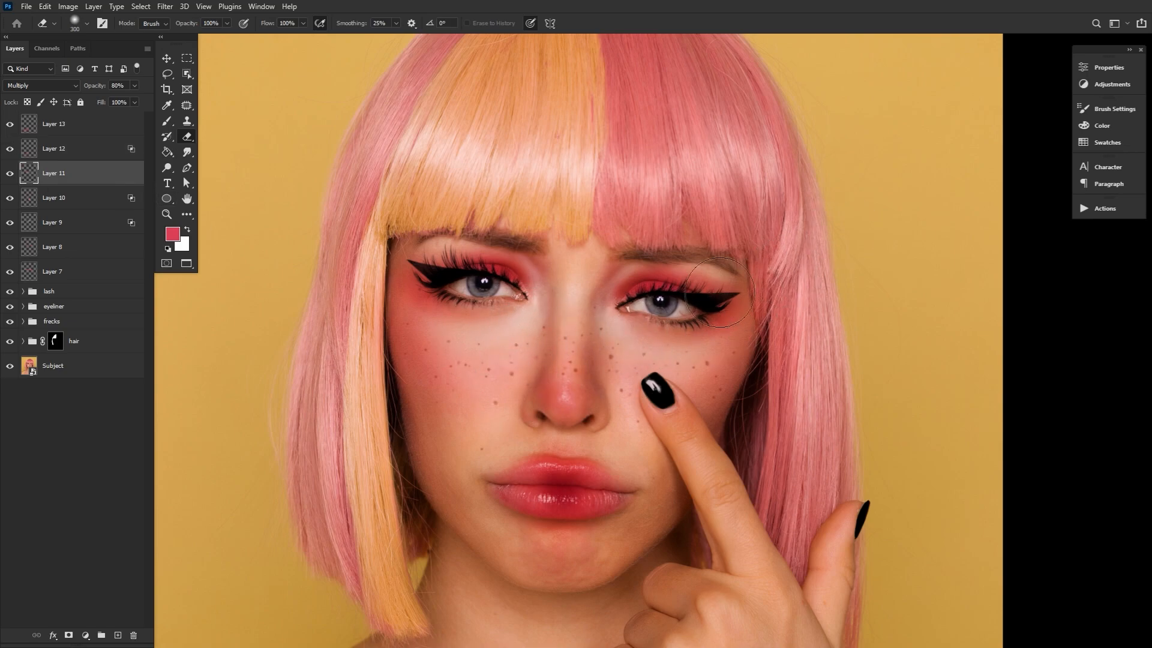
Check the blush by toggling its layers, then group Layer 7 through Layer 13 and name the group makeup
key("h")
left_click_drag(565, 302, 620, 285)
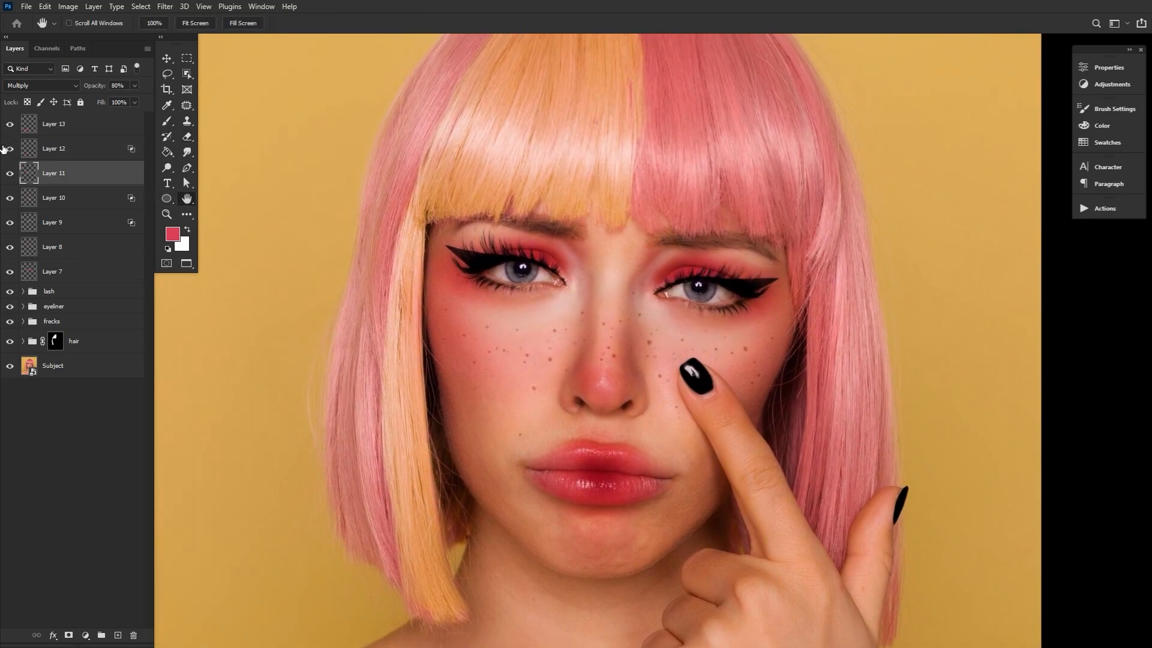
mouse_move(9, 174)
left_mouse_down()
mouse_move(9, 127)
mouse_move(10, 182)
left_mouse_up()
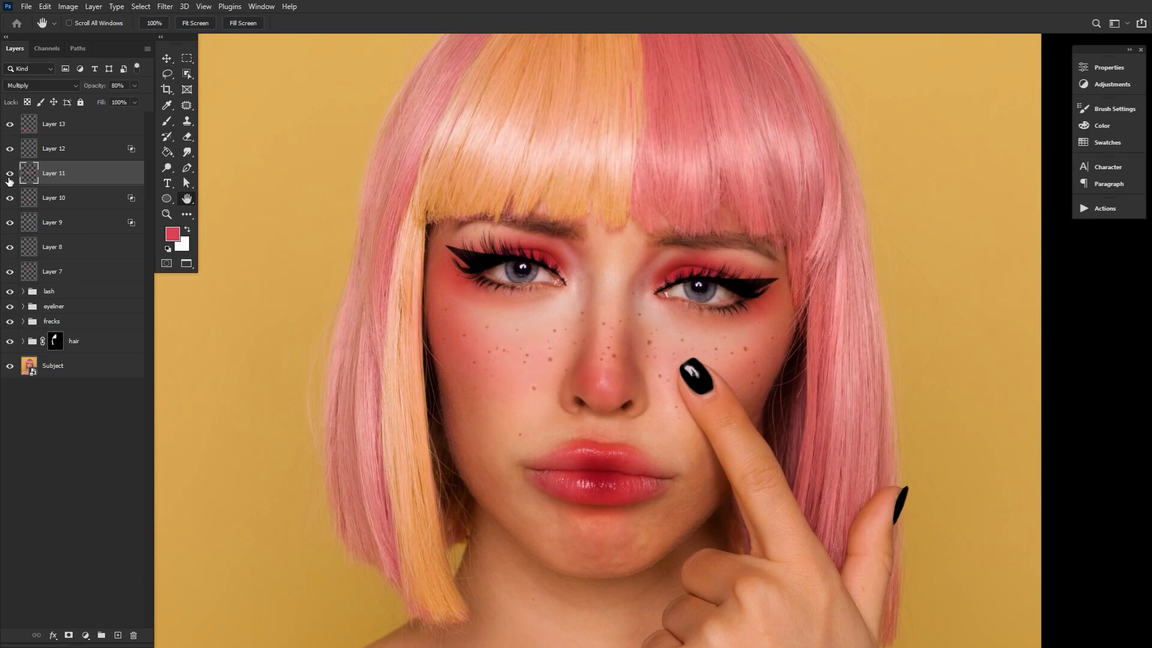
left_click(103, 122)
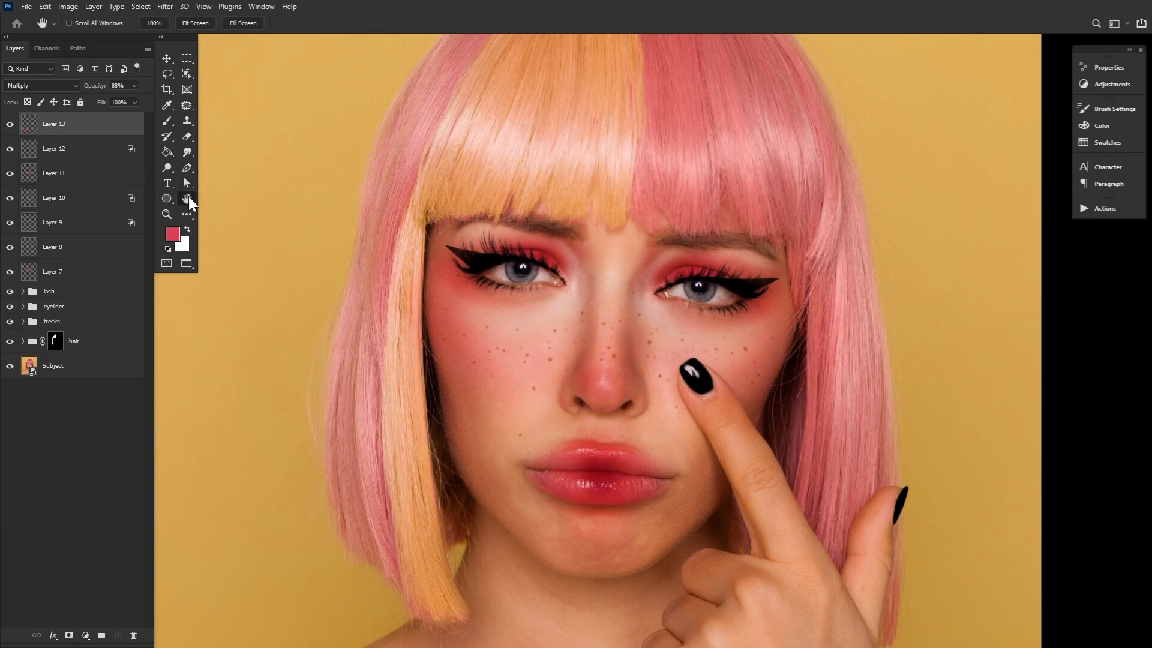
left_click(83, 271, "shift")
key("ctrl+g")
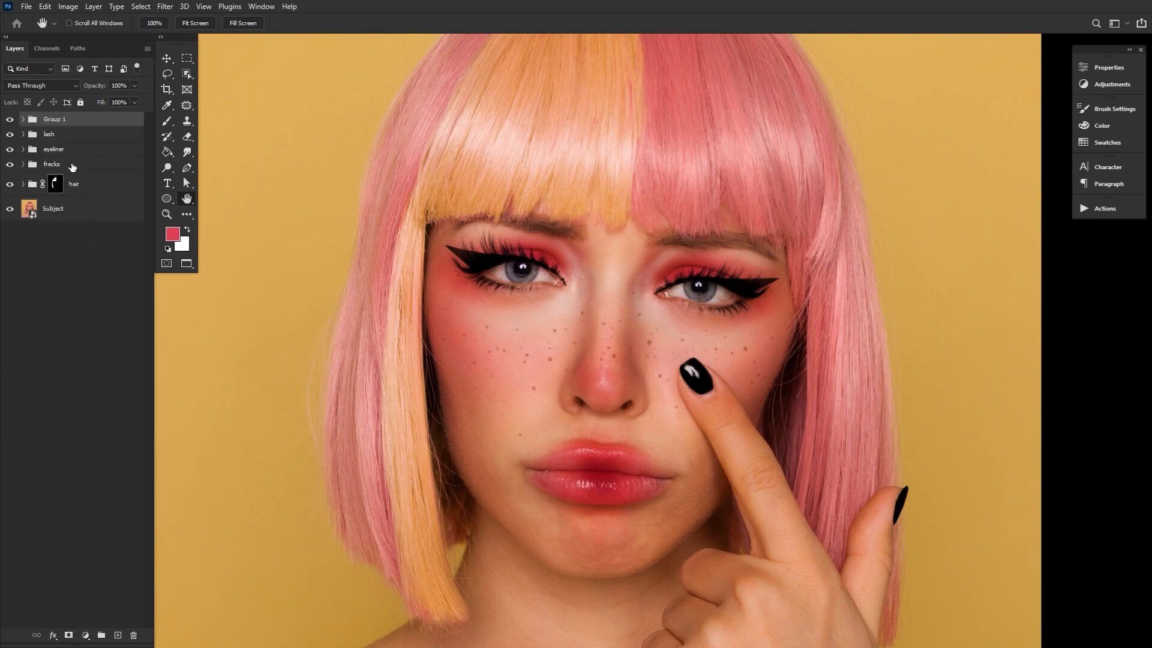
double_click(55, 119)
type("makeup")
key("Return")
Add a new layer, make white the foreground colour and choose the Drip - 1(Multiply) brush for the nose close-up
left_click(118, 635)
left_click(187, 229)
left_click(168, 215)
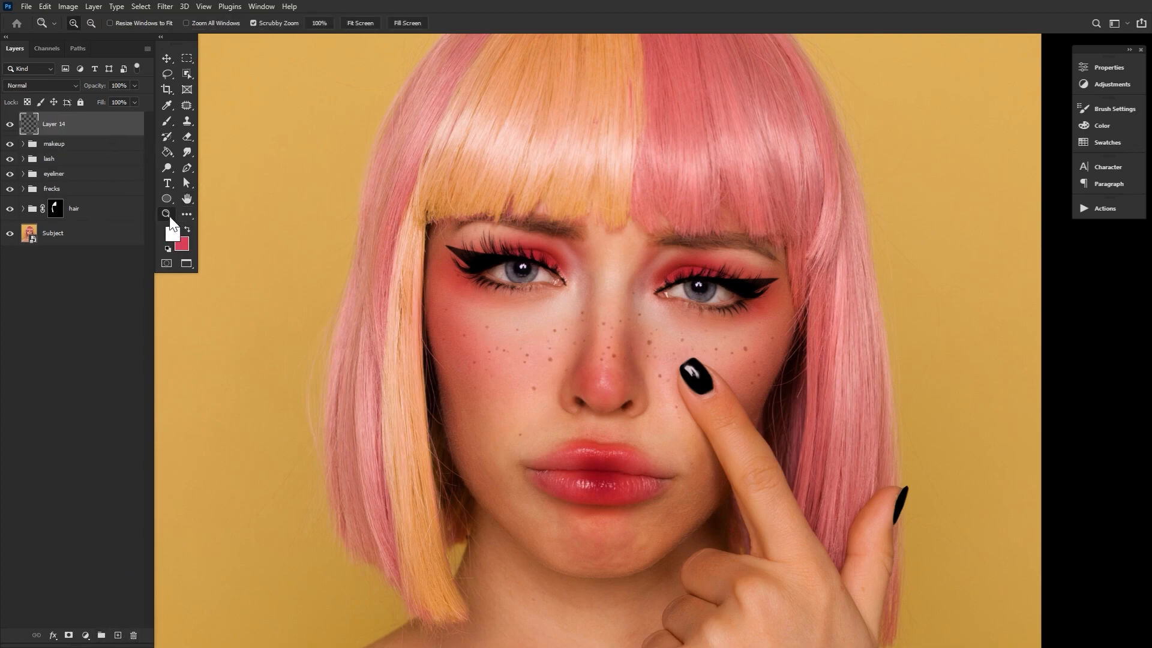
left_click(737, 519)
left_click(579, 401)
left_click(552, 403)
left_click(167, 121)
left_click(76, 23)
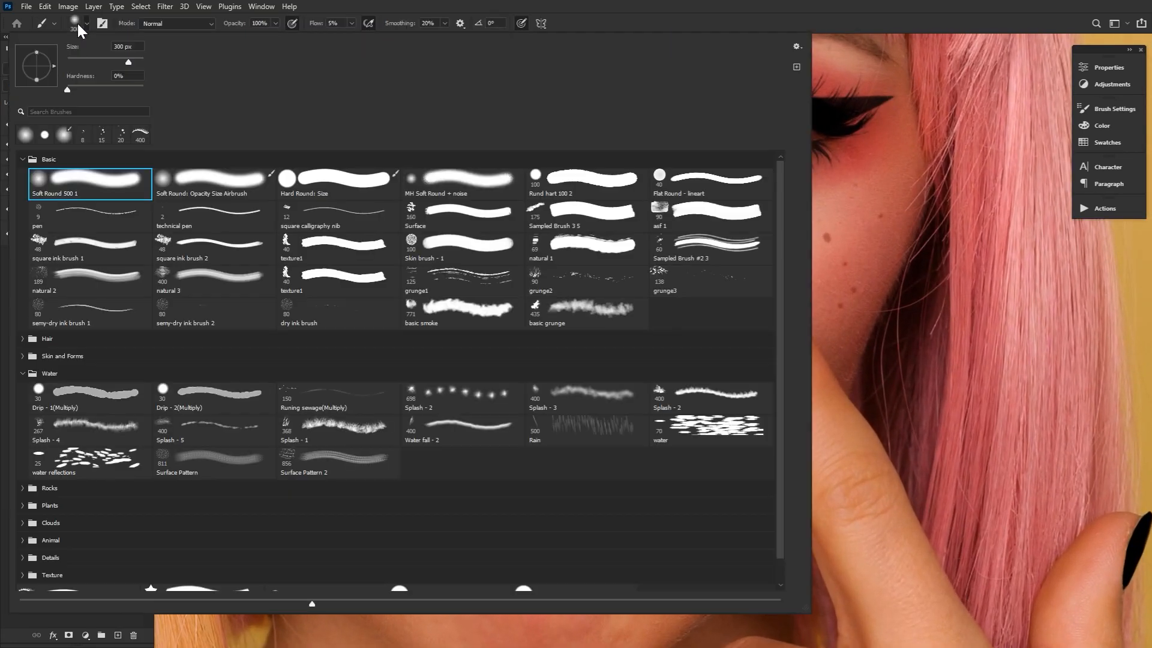
left_click(128, 394)
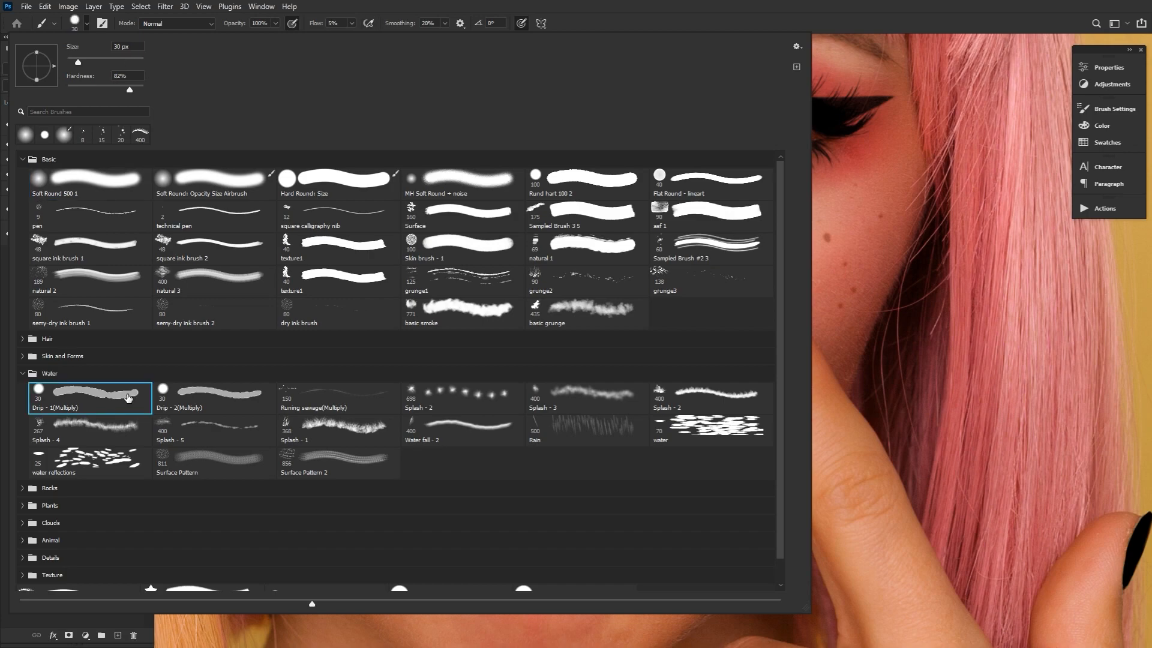
double_click(120, 399)
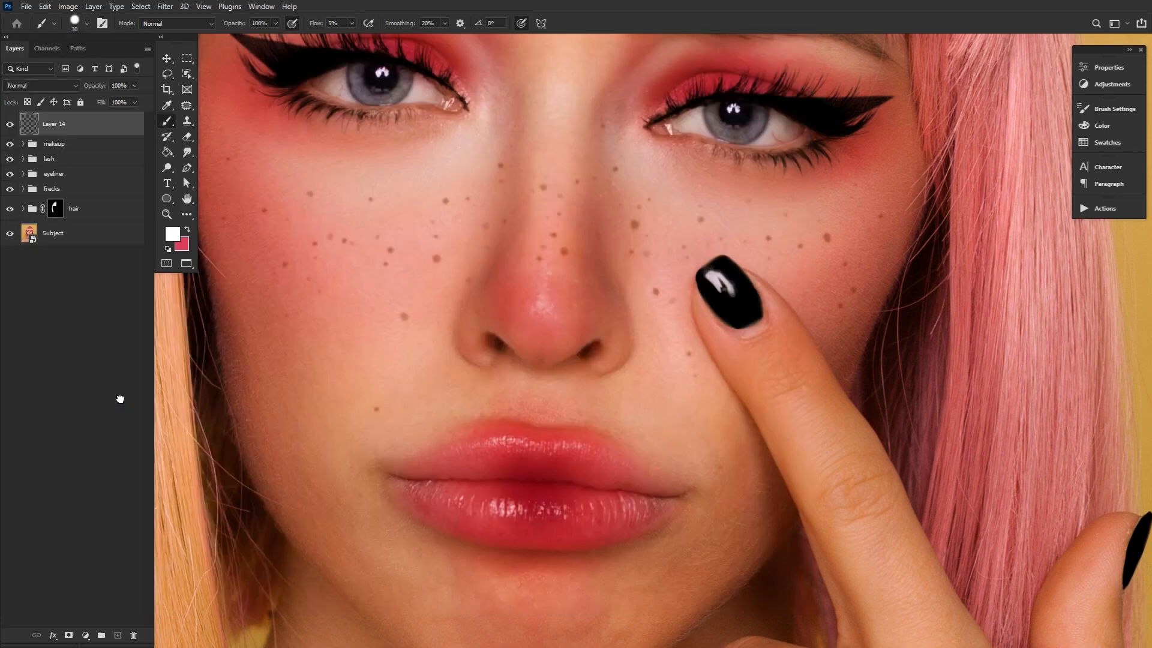
Paint white highlights on the nose tip and bridge at 10% flow, reducing the brush size for the bridge
key("bracketright")
left_click_drag(319, 24, 318, 26)
mouse_move(553, 297)
left_mouse_down()
mouse_move(582, 288)
mouse_move(553, 272)
left_mouse_up()
key("bracketleft")
key("bracketleft")
key("bracketleft")
mouse_move(553, 258)
left_mouse_down()
mouse_move(551, 286)
mouse_move(555, 242)
left_mouse_up()
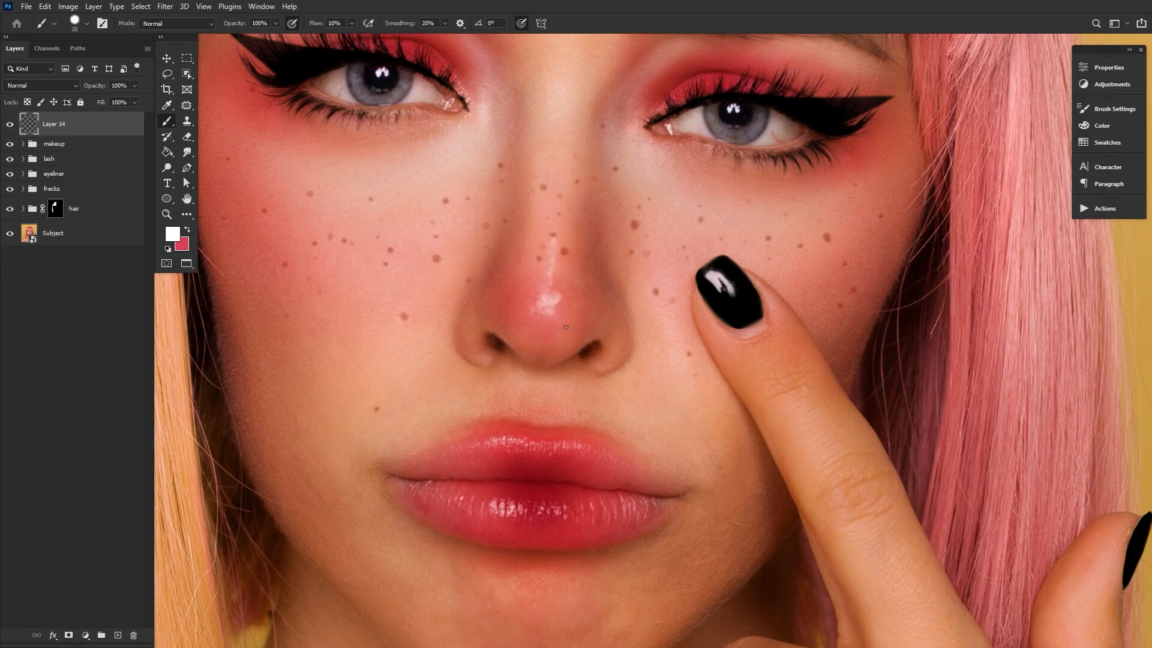
Refine the white nose highlights with the eraser and a small brush
left_click(166, 215)
left_click_drag(636, 370, 611, 327)
key("e")
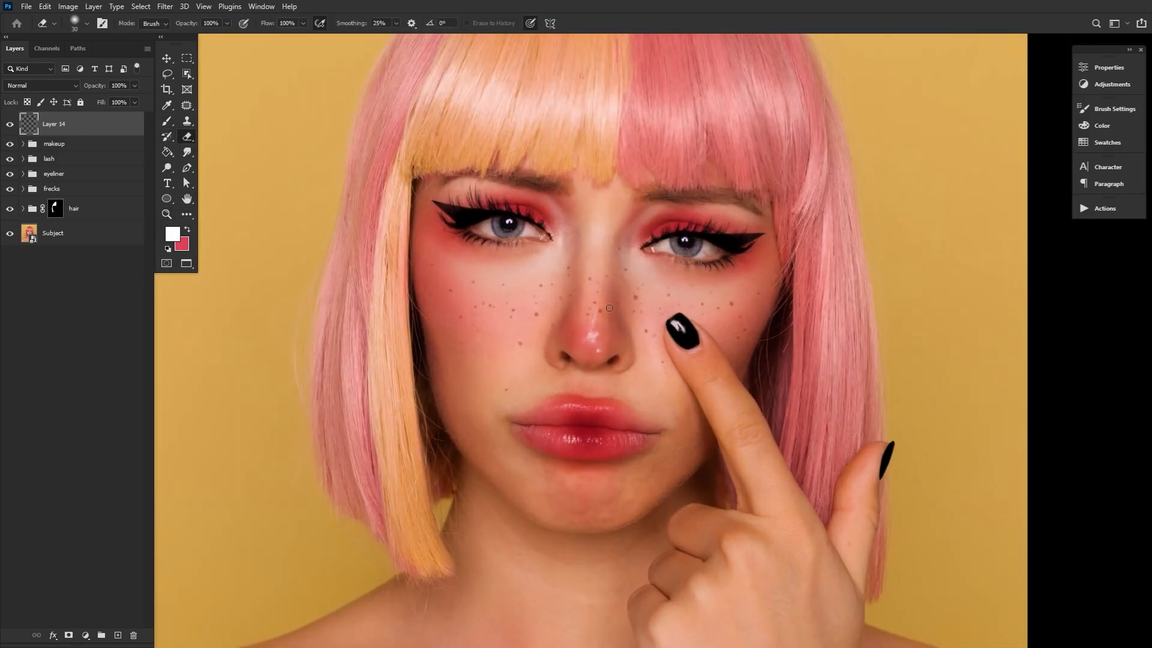
key("b")
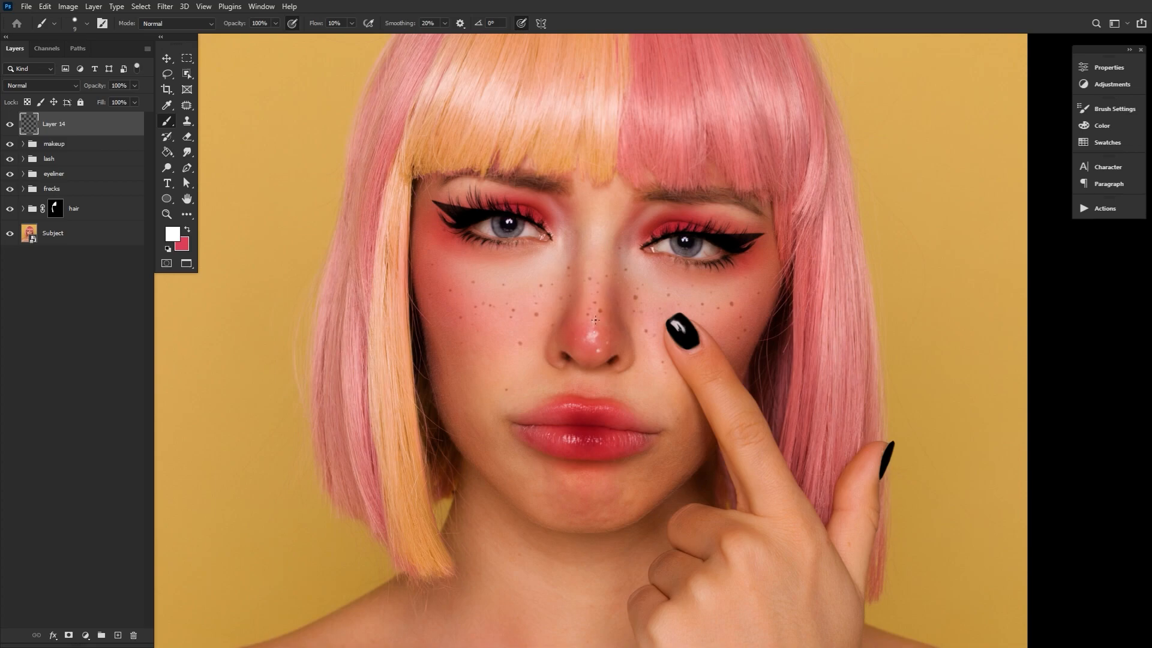
key("bracketright")
key("bracketright")
Paint fine white highlights on the upper lip with a very small brush
key("z")
left_click_drag(619, 429, 672, 420)
key("b")
right_click(499, 169)
double_click(101, 215)
key("bracketleft")
key("bracketleft")
key("bracketleft")
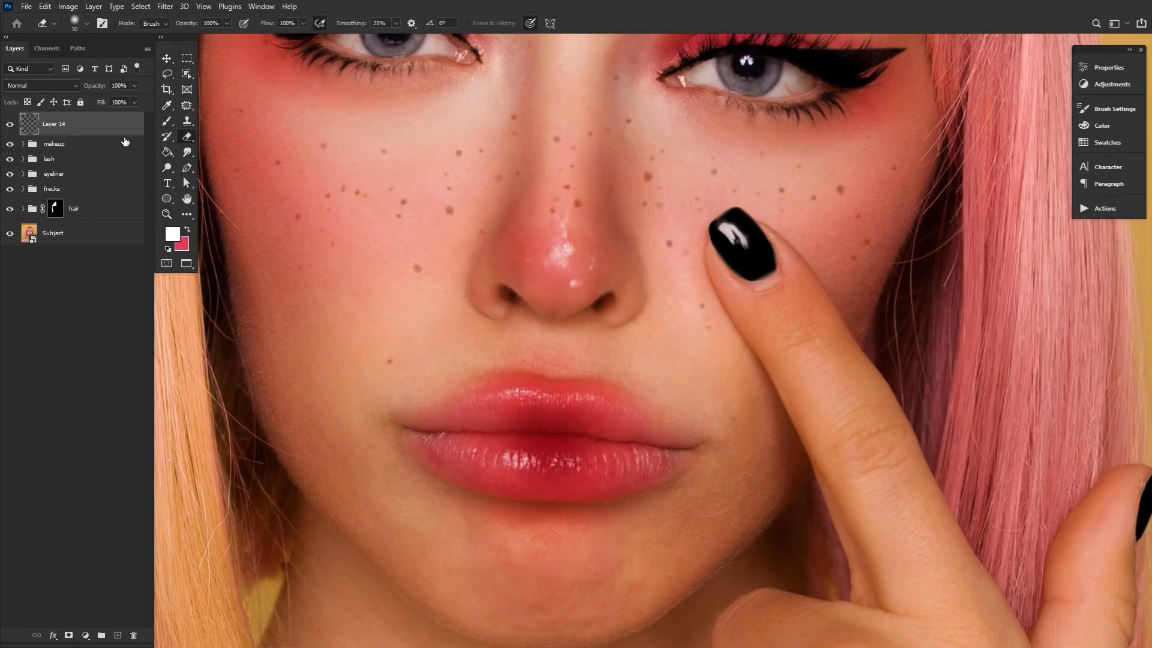
Add more white highlights to the lips with a 3 px Hard Round: Size brush, lowering the flow to 37%
right_click(519, 393)
double_click(316, 180)
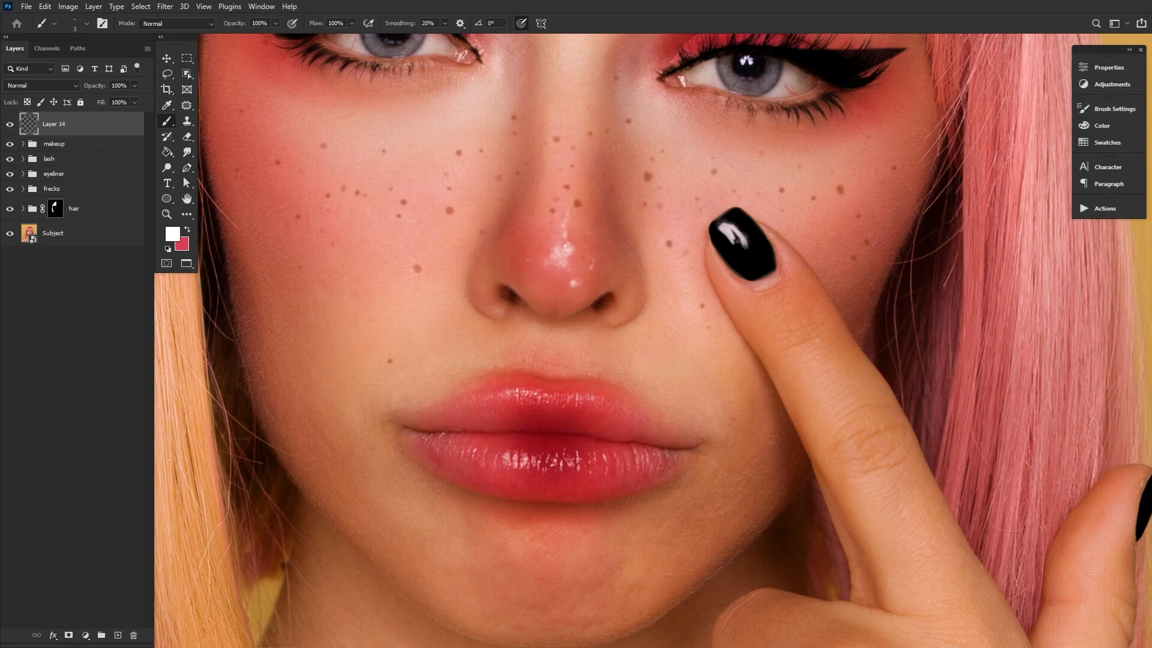
key("shift+3")
key("shift+7")
key("ctrl+0")
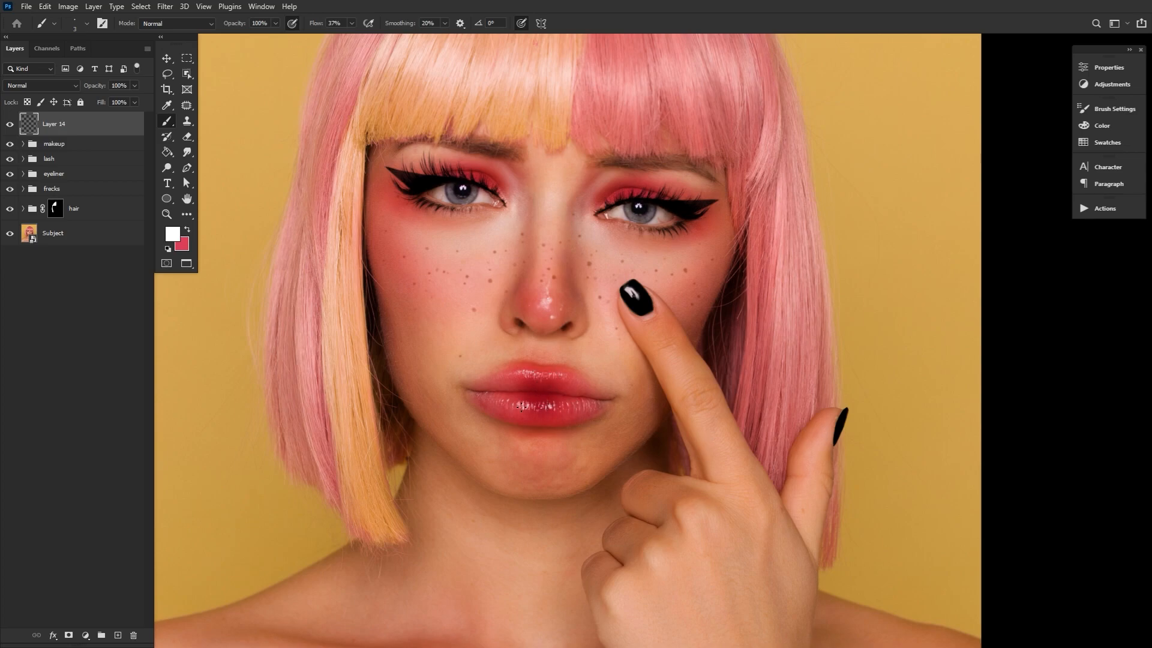
scroll(567, 257, "up", 3)
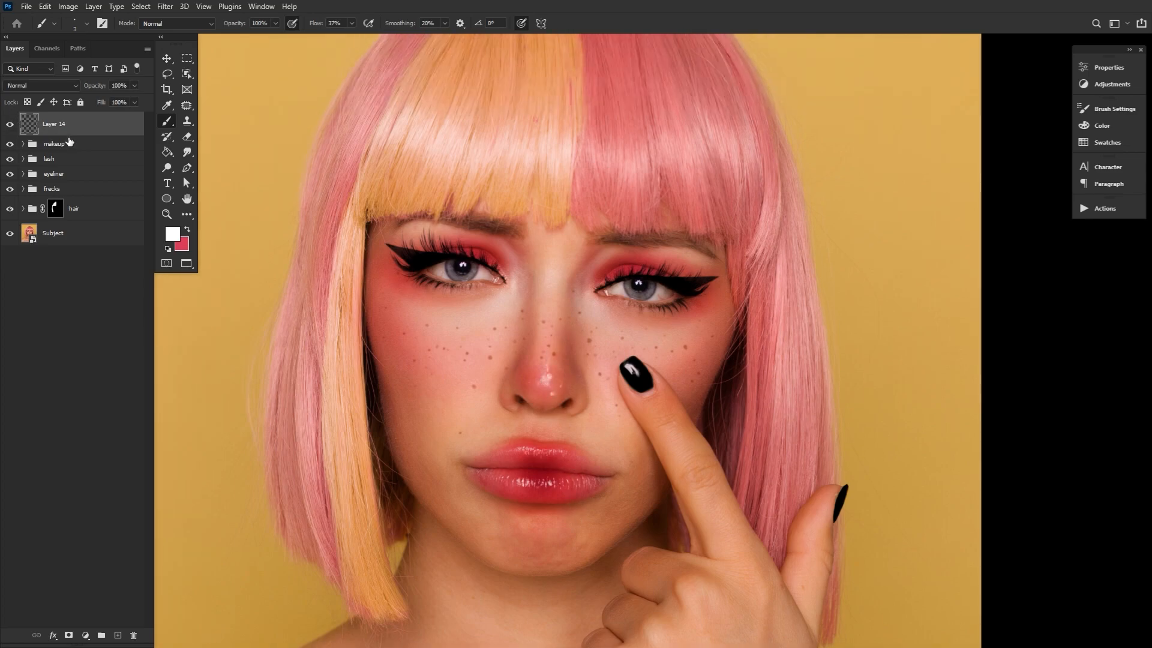
Add a new layer in Color Dodge mode and choose a soft round brush with 7% flow
left_click(118, 634)
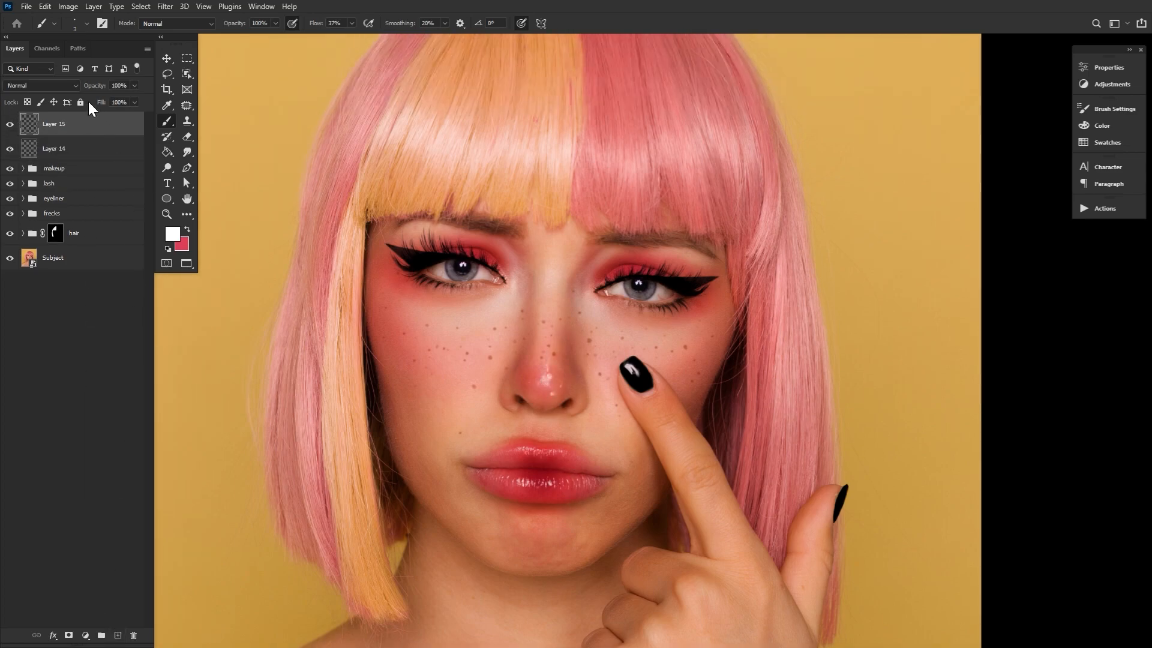
left_click(67, 87)
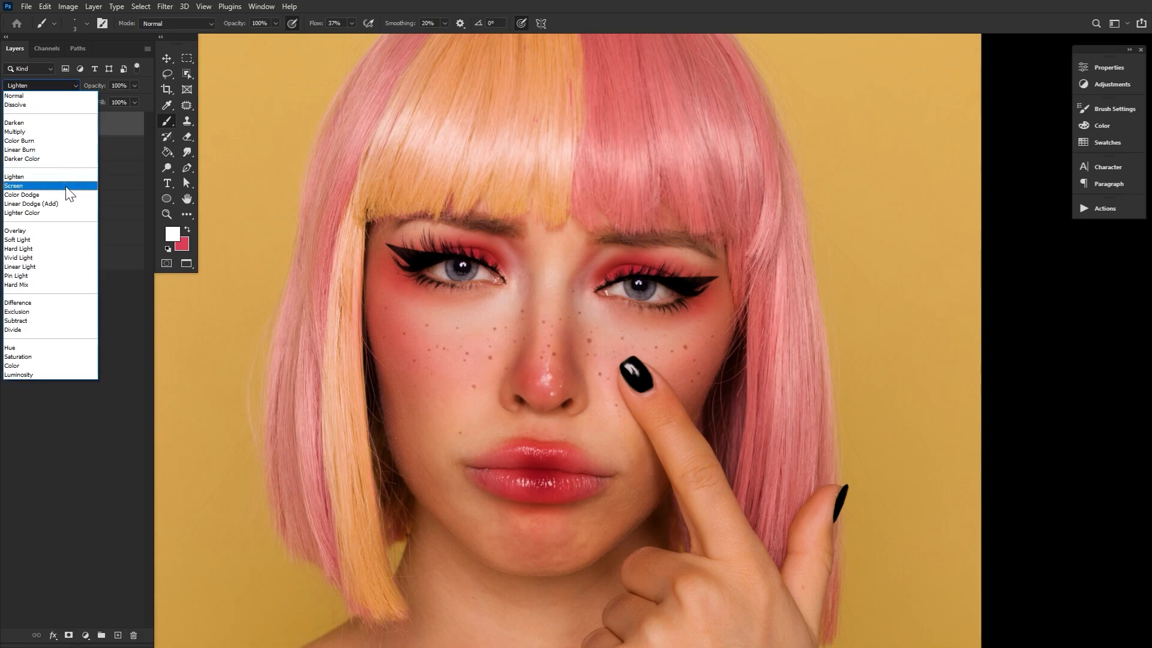
left_click(69, 195)
left_click(54, 22)
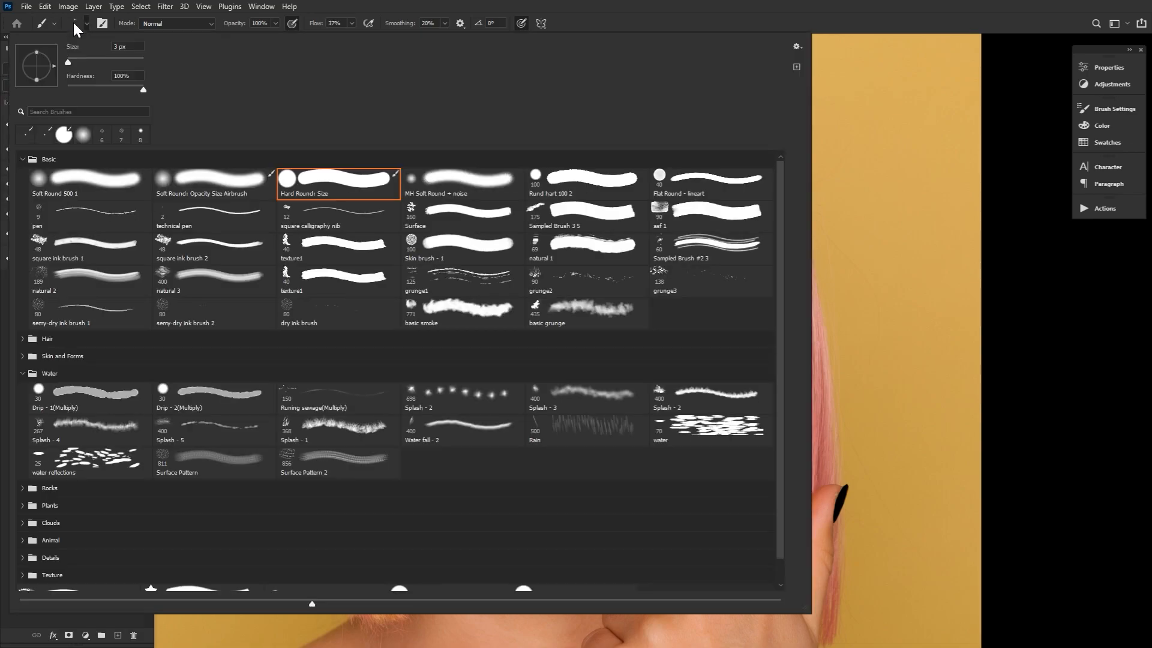
left_click(113, 187)
key("Return")
left_click_drag(317, 27, 296, 27)
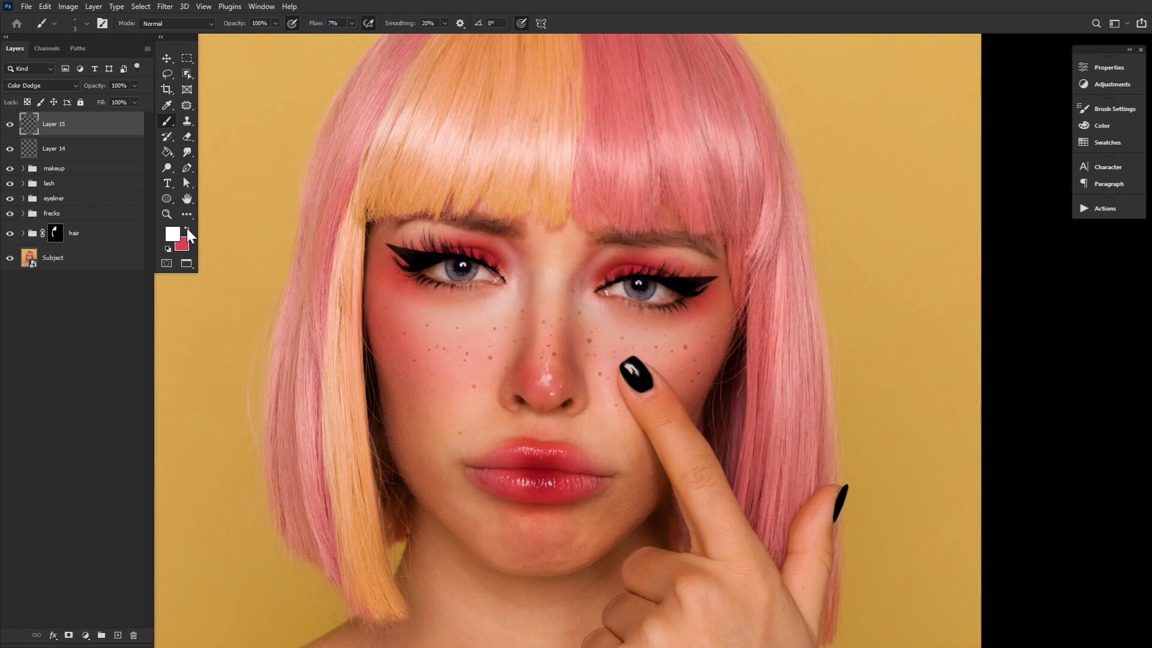
Make light pink the foreground colour and paint a soft glow along the nose, adapting the brush size to each area
left_click(172, 233)
left_click_drag(332, 403, 294, 375)
left_click(474, 357)
key("bracketright")
key("bracketright")
key("bracketright")
left_click_drag(552, 286, 568, 236)
key("bracketright")
Extend the soft pink glow to the cheeks and nose tip, varying the brush size between about 150 and 400 px
key("bracketright")
key("bracketright")
key("bracketright")
key("bracketleft")
key("bracketleft")
key("bracketleft")
key("bracketleft")
key("bracketleft")
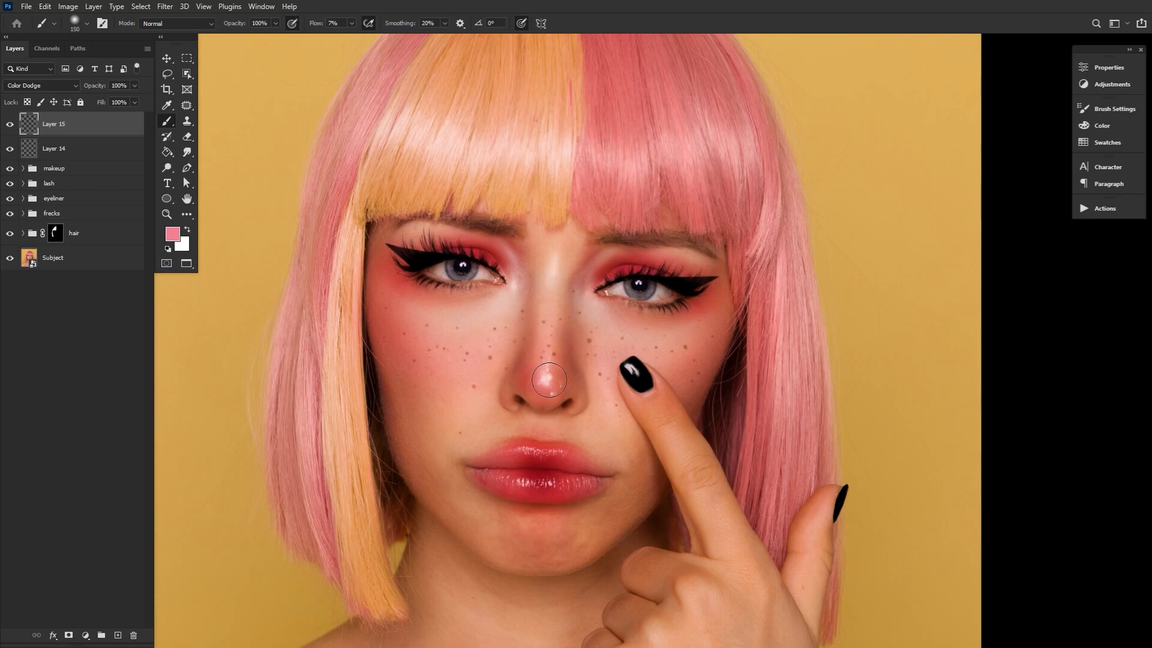
key("bracketright")
key("bracketright")
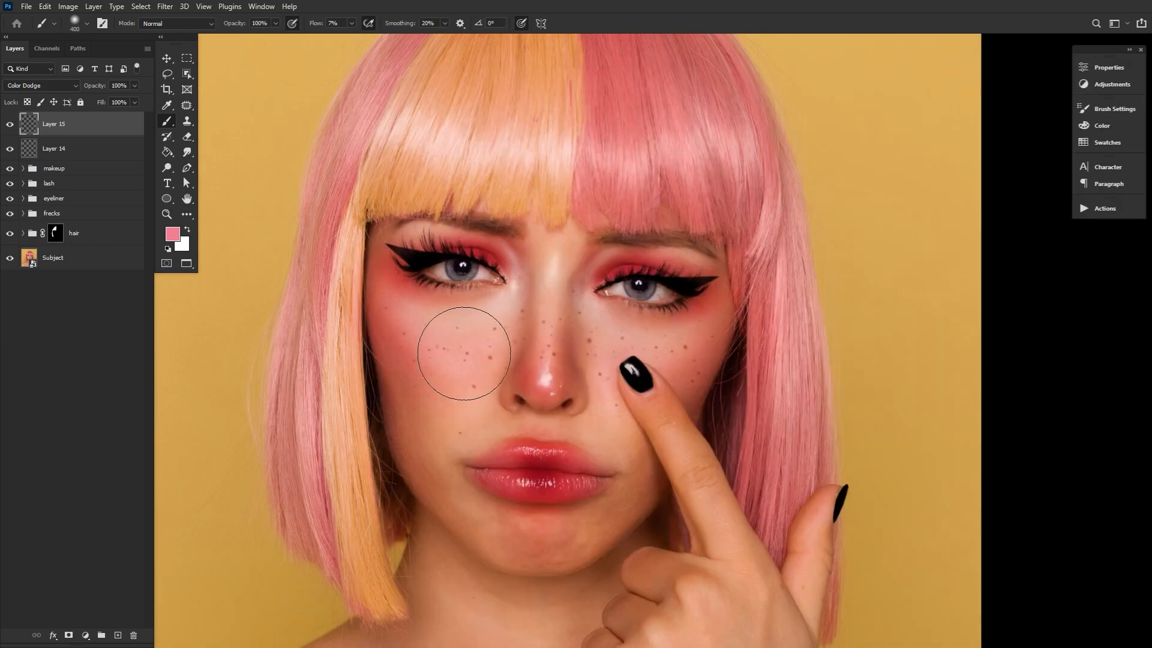
key("bracketleft")
key("bracketleft")
key("bracketleft")
key("bracketleft")
key("bracketleft")
key("bracketleft")
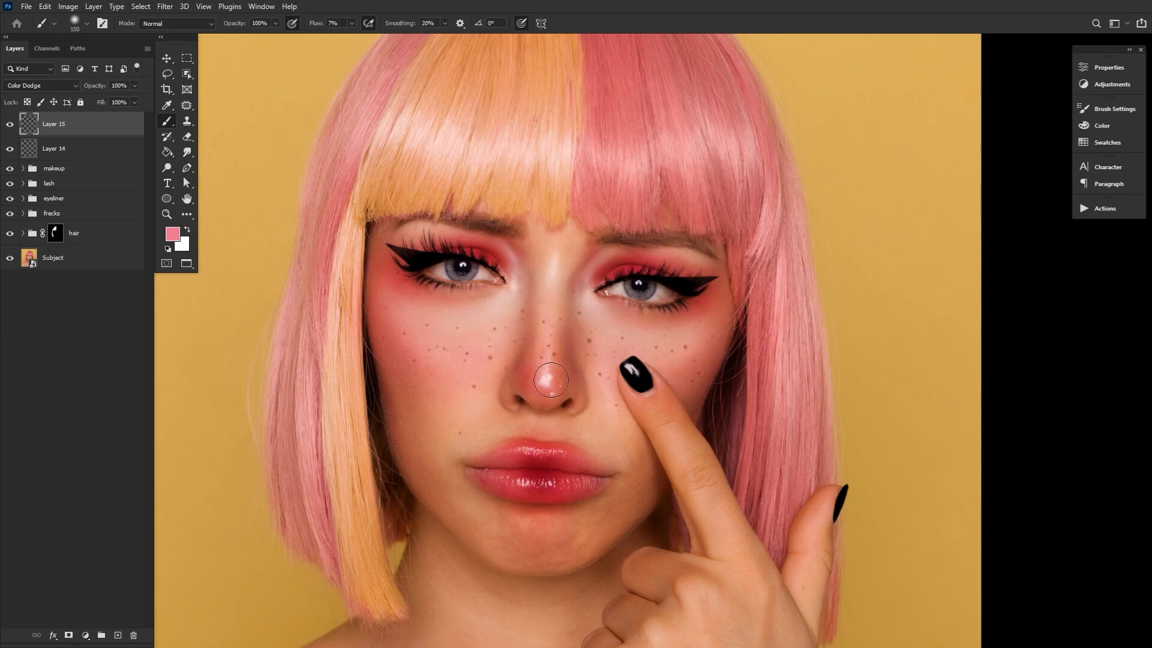
key("bracketright")
key("bracketright")
key("bracketright")
key("bracketright")
key("bracketright")
key("bracketright")
key("bracketright")
key("bracketright")
key("bracketright")
key("bracketright")
key("bracketright")
key("bracketright")
key("bracketleft")
key("bracketleft")
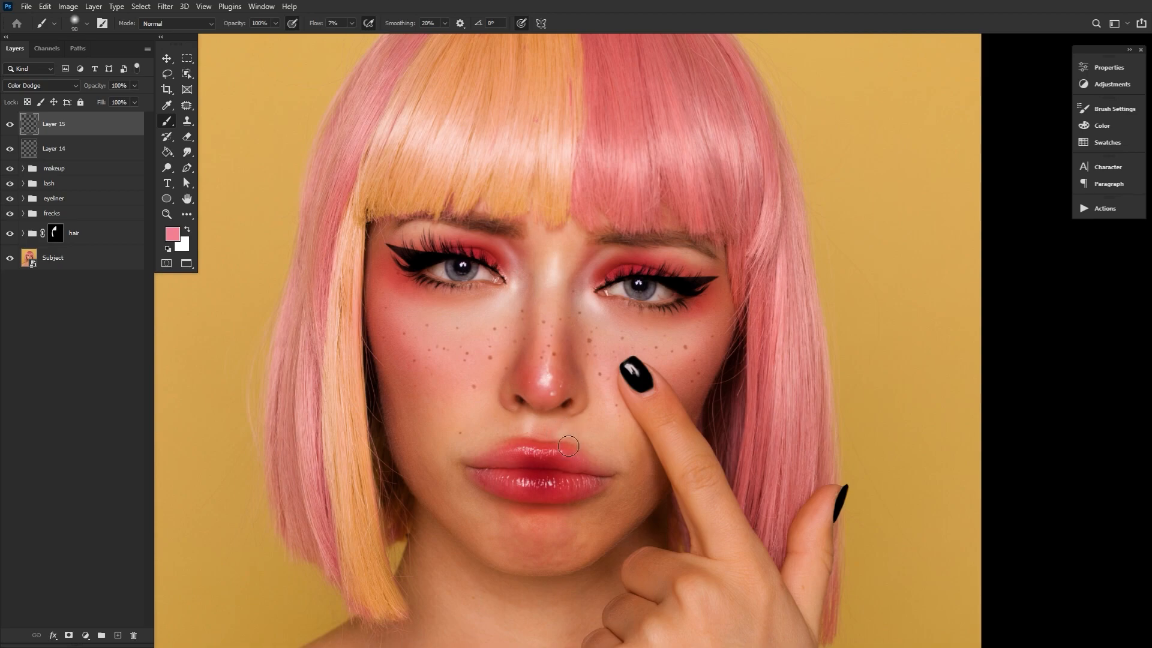
Brush the pink glow onto the smaller facial details with a reduced soft brush of about 45 px
key("bracketleft")
key("bracketleft")
key("bracketleft")
key("bracketleft")
key("bracketleft")
key("bracketleft")
key("bracketleft")
key("bracketleft")
key("bracketleft")
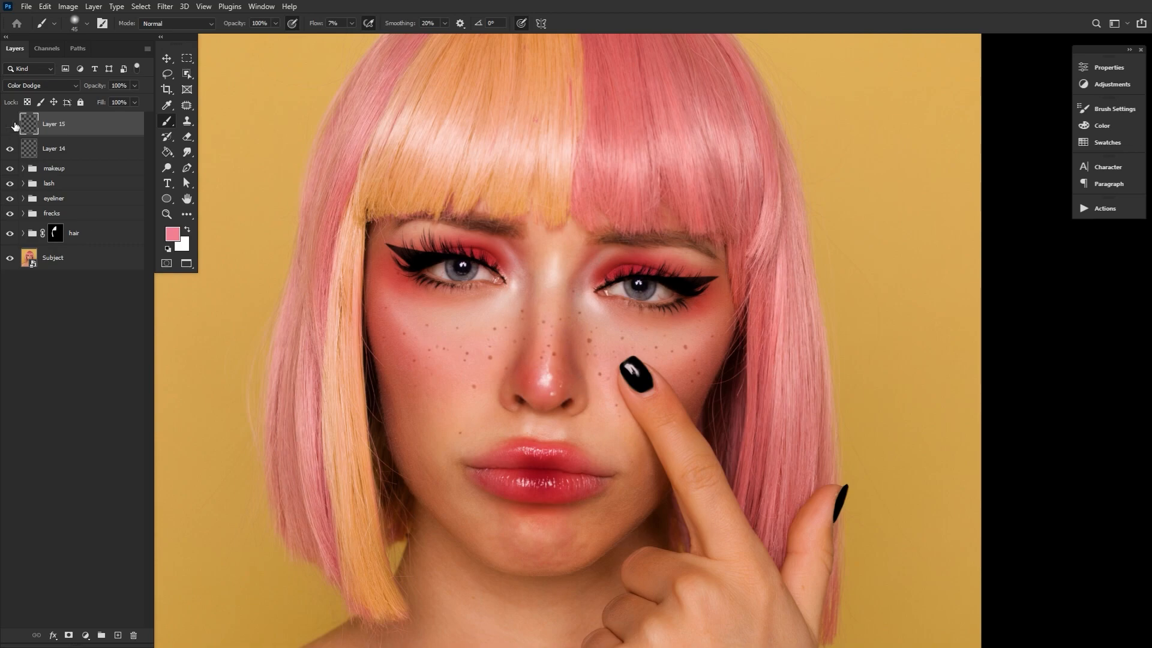
Soften the pink glow with a large eraser, set Layer 15 to 70% opacity and compare by toggling its visibility
key("bracketright")
key("bracketright")
key("bracketright")
key("bracketright")
key("bracketright")
key("bracketright")
key("bracketright")
key("bracketright")
key("bracketright")
key("bracketright")
key("bracketright")
key("bracketright")
key("bracketright")
key("bracketright")
key("bracketright")
key("bracketright")
key("bracketright")
key("e")
key("7")
left_click(9, 125)
left_click(9, 125)
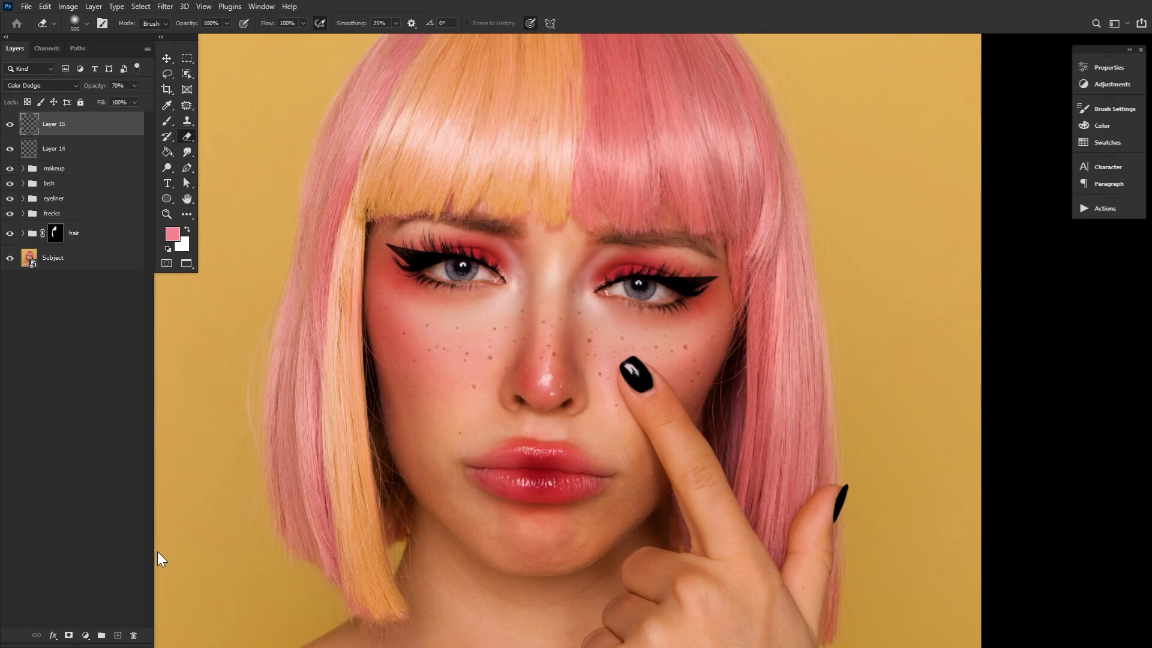
Add a new layer and paint soft white highlights on the nose with the 7% flow brush at varying sizes
left_click(118, 634)
left_click(187, 229)
left_click(166, 121)
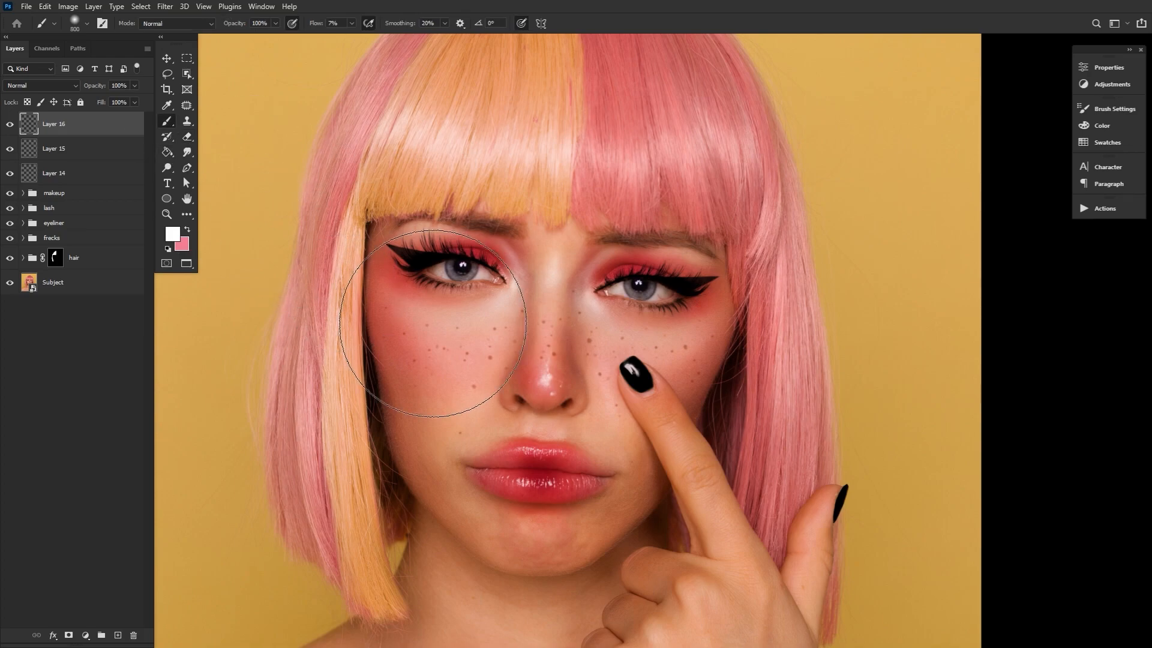
key("bracketleft")
key("bracketleft")
key("bracketleft")
key("bracketleft")
key("bracketleft")
key("bracketleft")
mouse_move(552, 371)
left_mouse_down()
mouse_move(539, 381)
mouse_move(547, 370)
left_mouse_up()
key("bracketleft")
key("bracketleft")
key("bracketright")
key("bracketright")
key("bracketright")
key("bracketright")
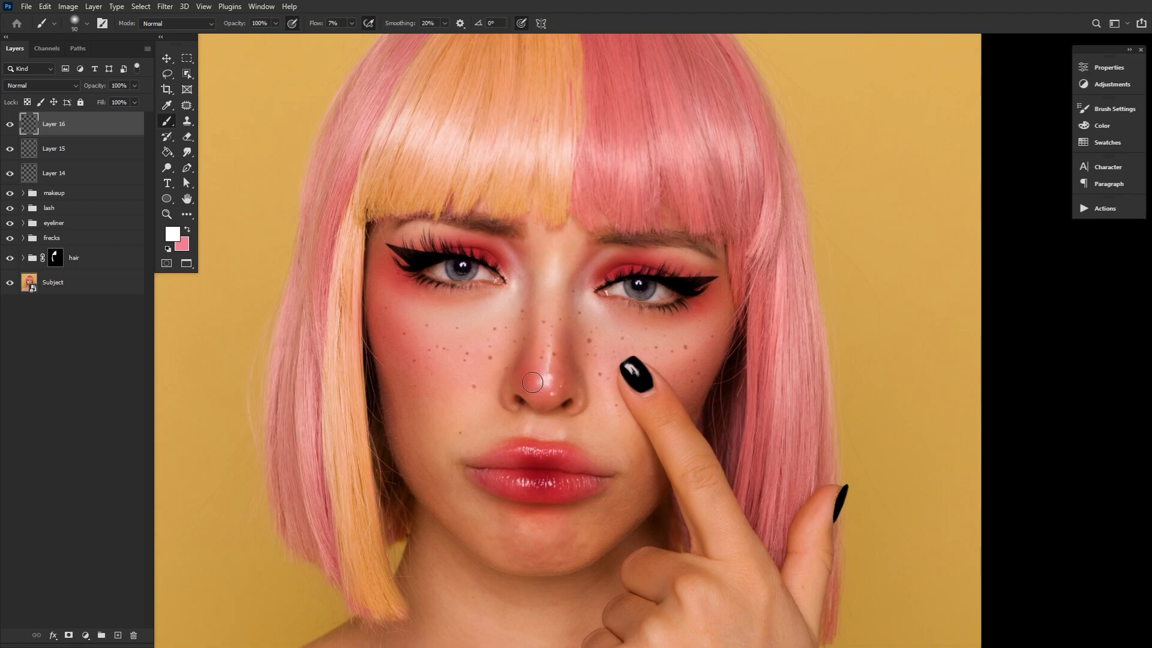
key("bracketleft")
Split the dark Blend If slider for the underlying layer in Layer 16's blending options
double_click(133, 123)
left_click_drag(429, 298, 363, 285)
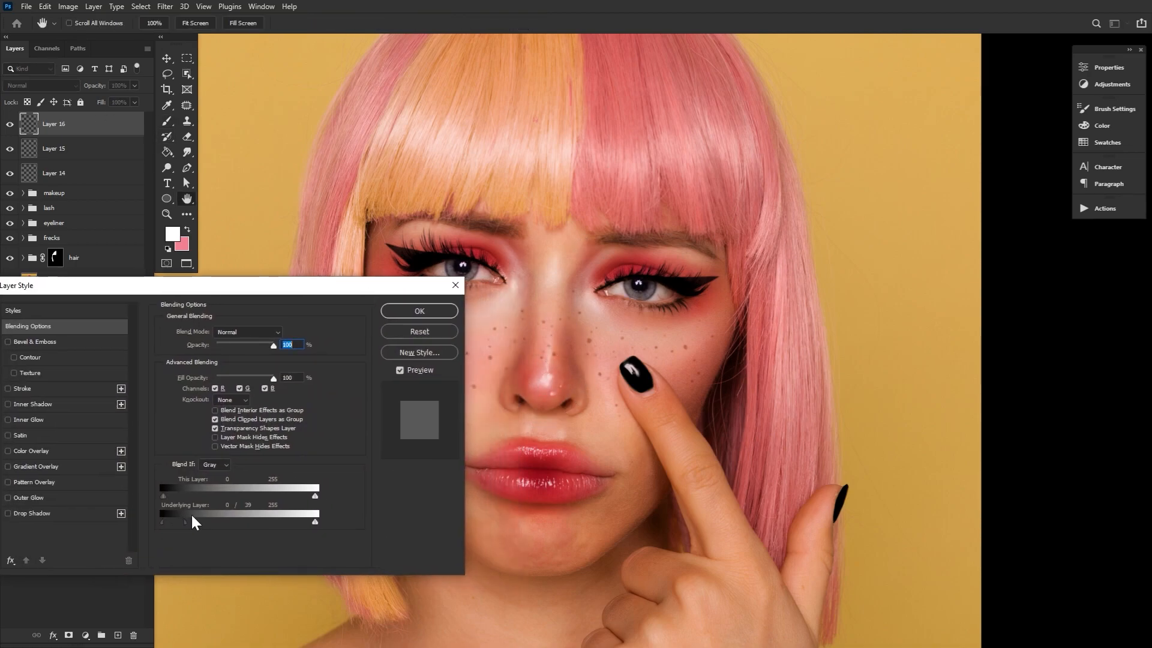
left_click(441, 311)
Build up the soft white facial highlights on Layer 16 with varying brush sizes and check them by toggling the layer
key("bracketleft")
key("bracketleft")
key("bracketleft")
key("bracketleft")
key("bracketleft")
key("bracketright")
key("bracketright")
key("bracketright")
key("bracketright")
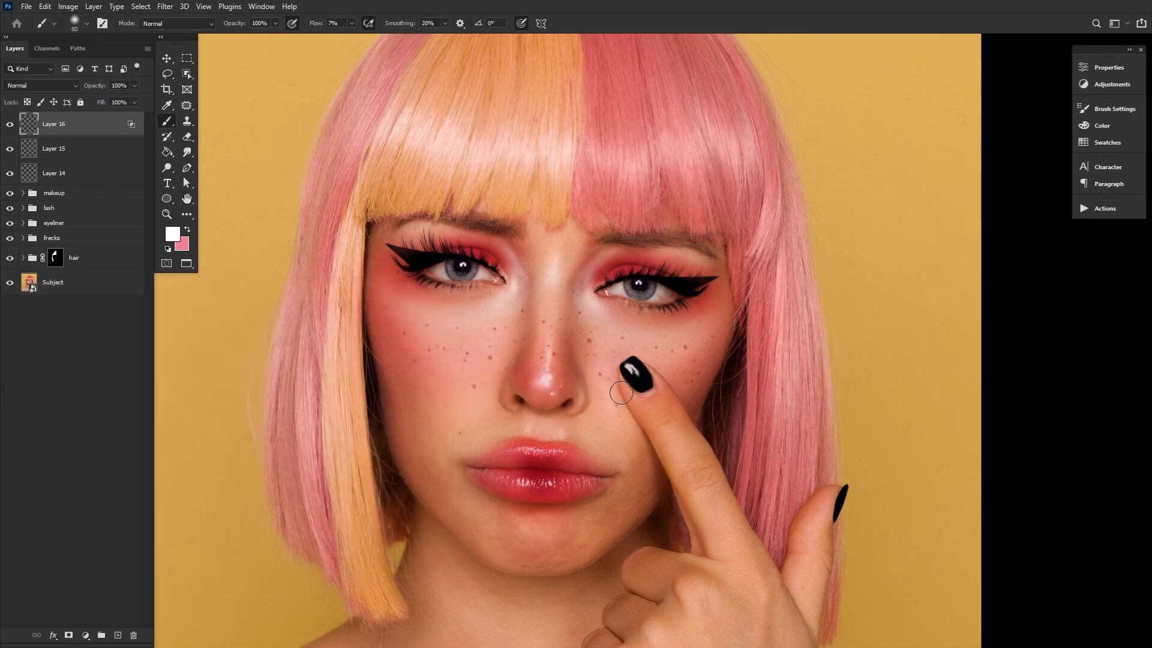
key("bracketright")
key("bracketleft")
key("bracketleft")
key("bracketleft")
key("bracketright")
key("bracketright")
key("bracketright")
key("bracketright")
key("bracketright")
left_click(183, 199)
left_click_drag(338, 265, 434, 268)
left_click(9, 124)
left_click(9, 124)
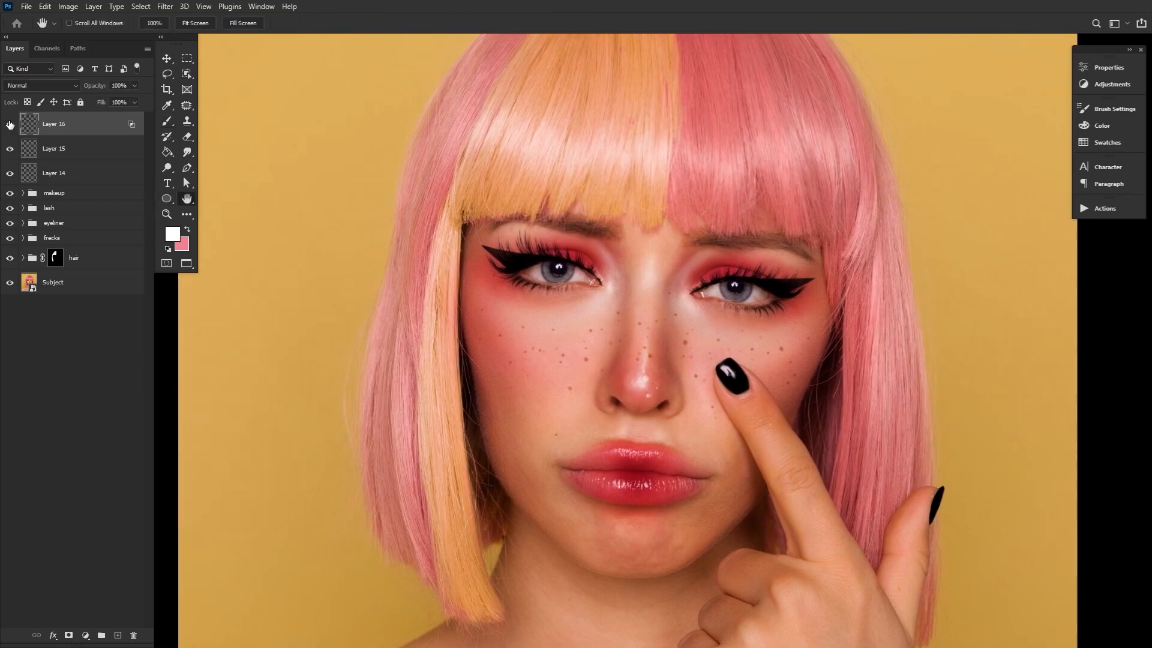
Group Layer 14 through Layer 16, name the group lite and compare the portrait with and without it
left_click(78, 179, "shift")
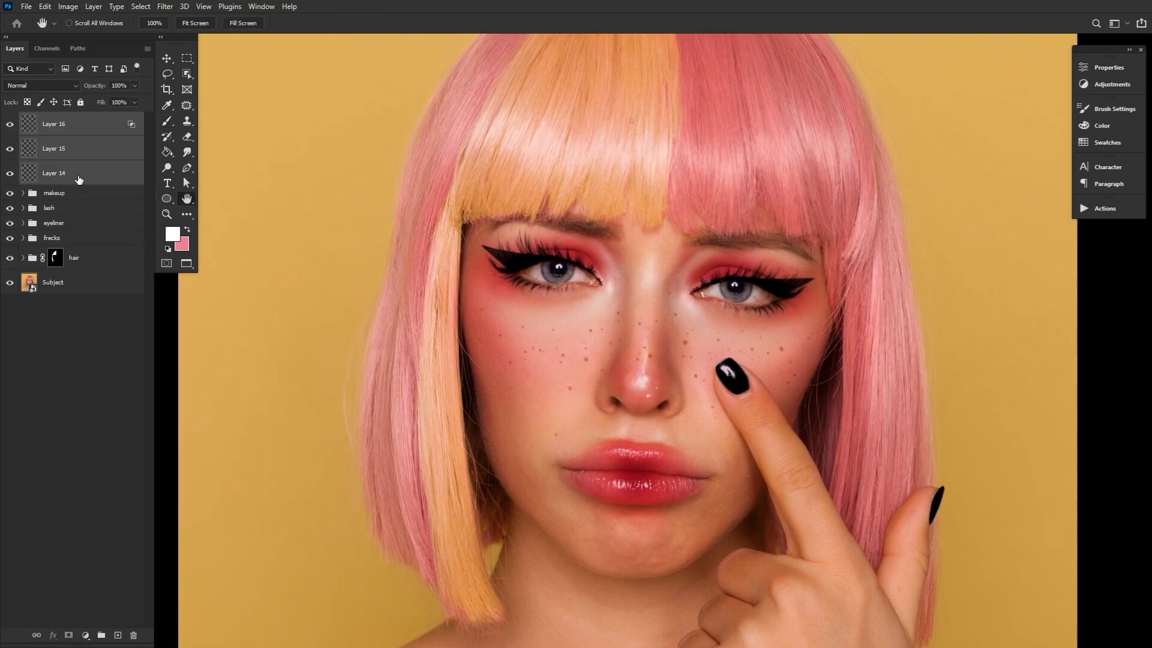
key("ctrl+g")
double_click(56, 120)
type("l")
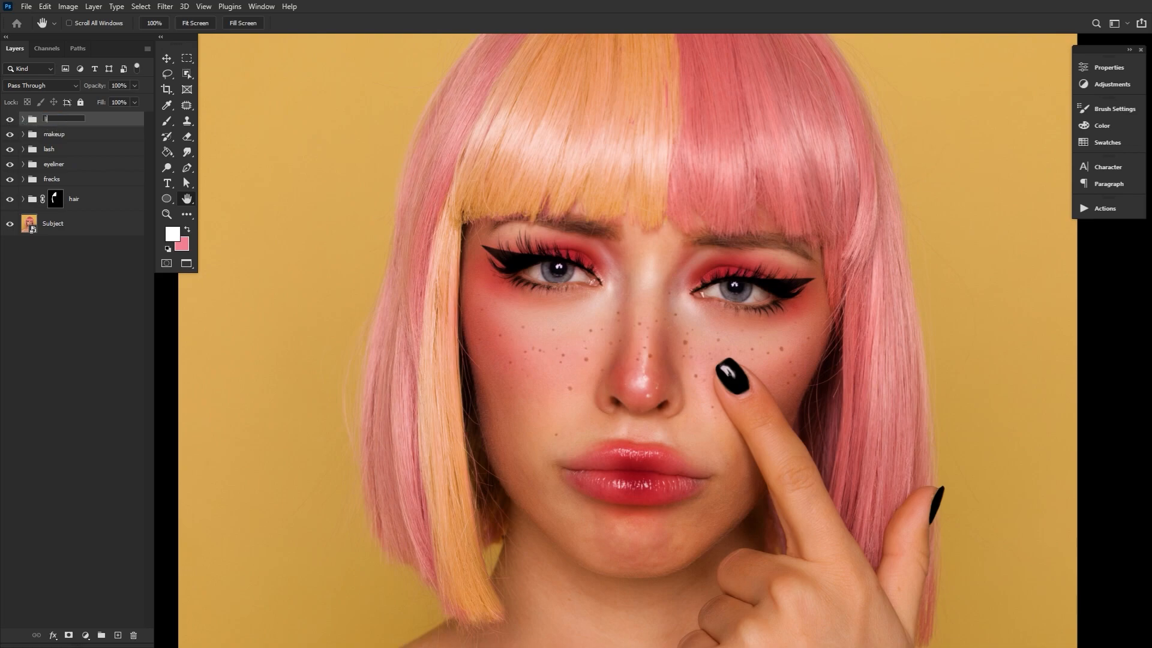
type("ite")
key("Return")
left_click(10, 120)
left_click(10, 119)
left_click(10, 120)
left_click(11, 120)
double_click(187, 199)
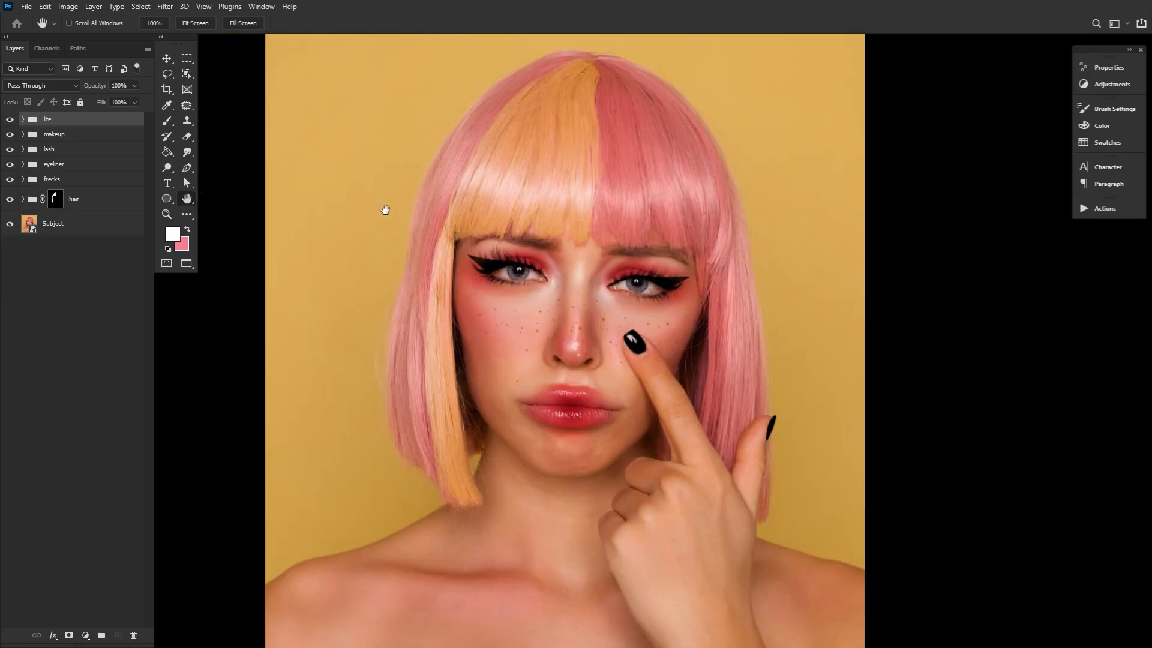
Add a Gradient Map adjustment above the lite group using the Black, White preset
left_click(1112, 85)
left_click(960, 121)
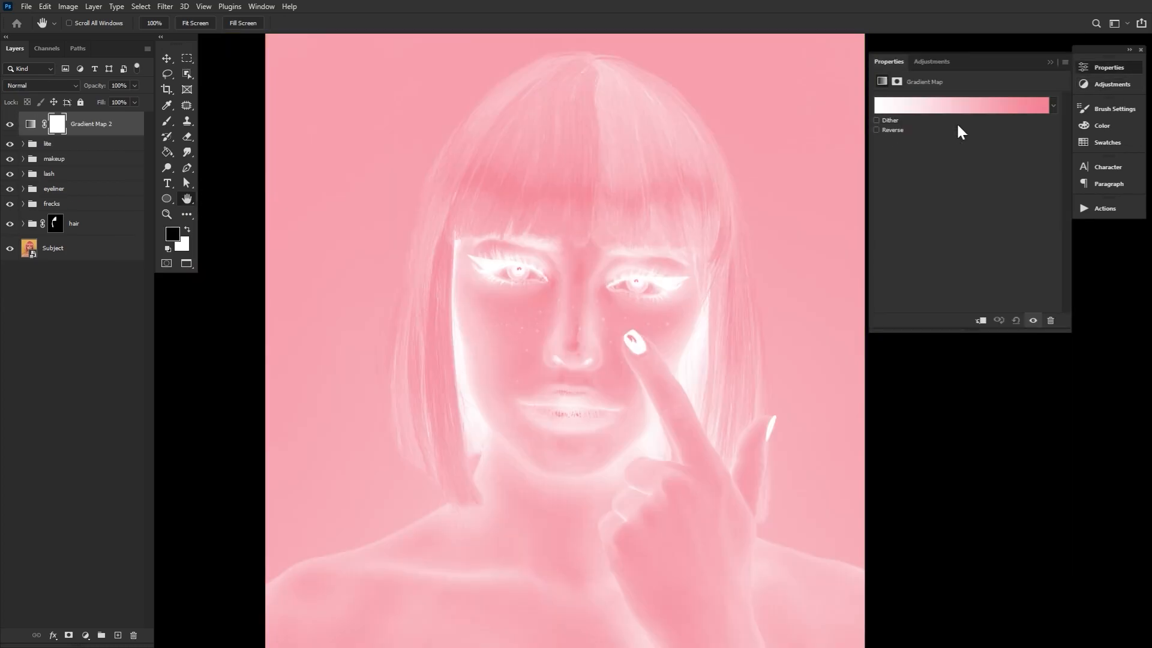
key("i")
left_click(918, 114)
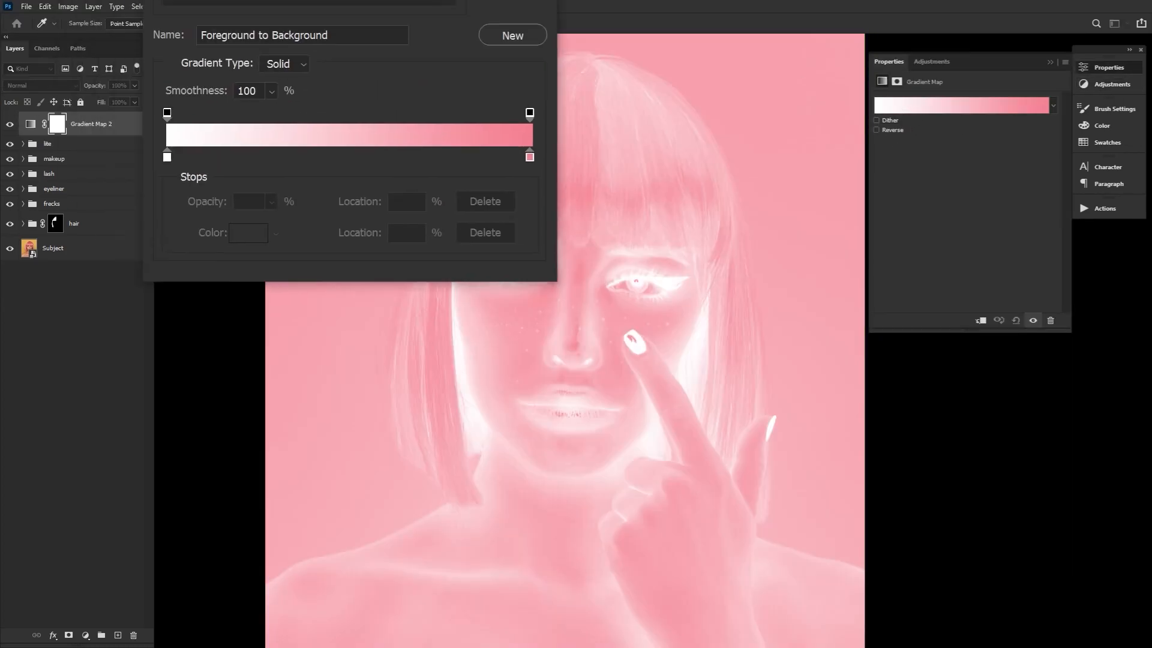
left_click(482, 227)
left_click(531, 237)
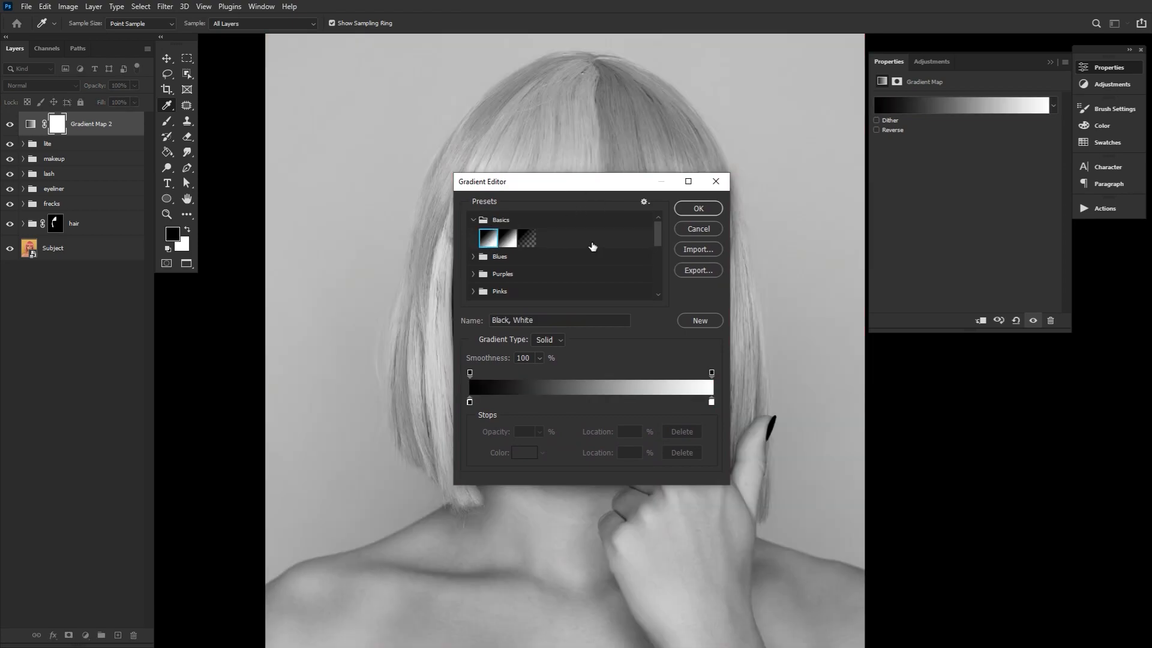
left_click(697, 209)
Add a Brightness/Contrast adjustment and group it with the Gradient Map
left_click(1112, 84)
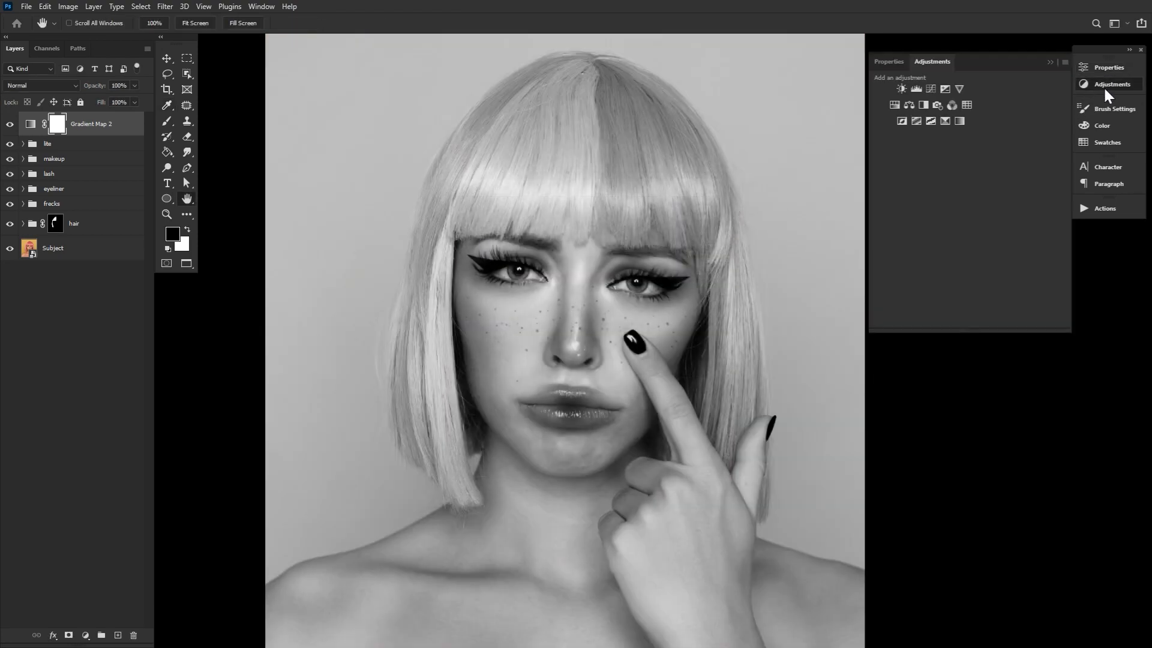
left_click(901, 90)
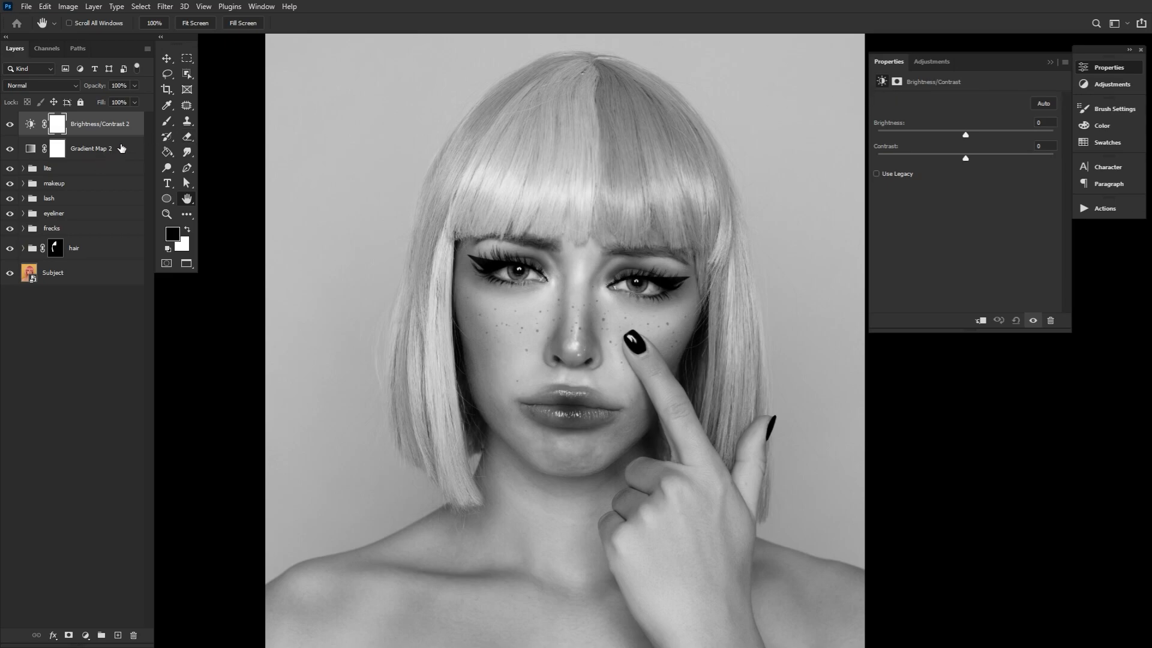
left_click(121, 148, "shift")
key("ctrl+g")
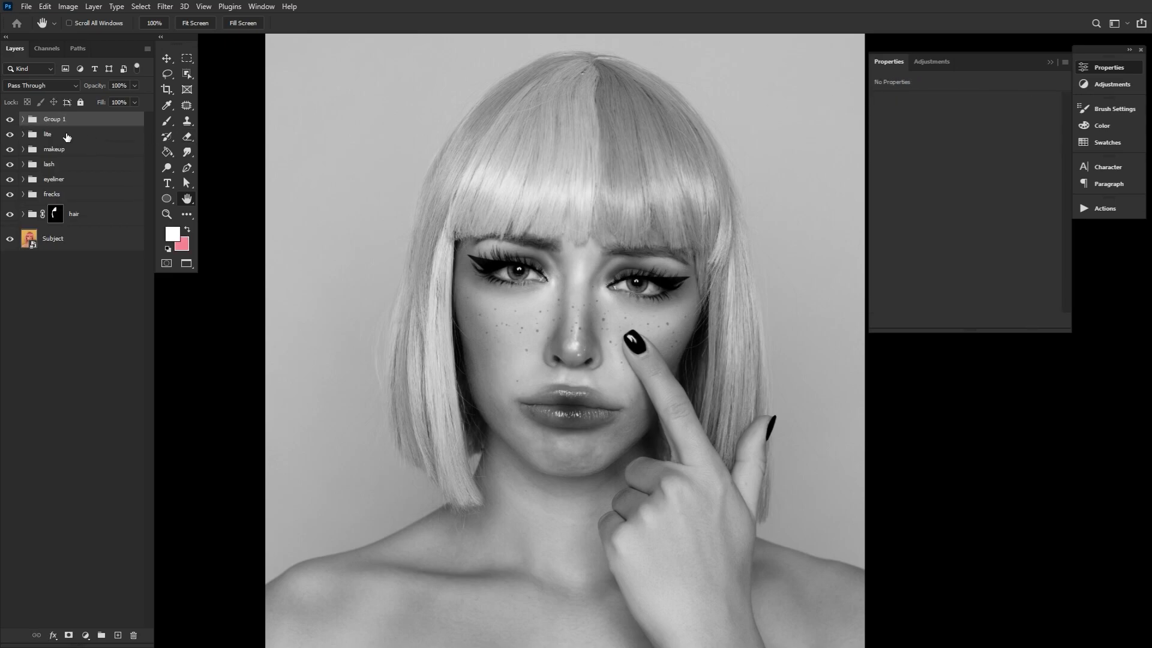
Expand the adjustment group and lower the Gradient Map's opacity to 40%
left_click(23, 120)
left_click(40, 140)
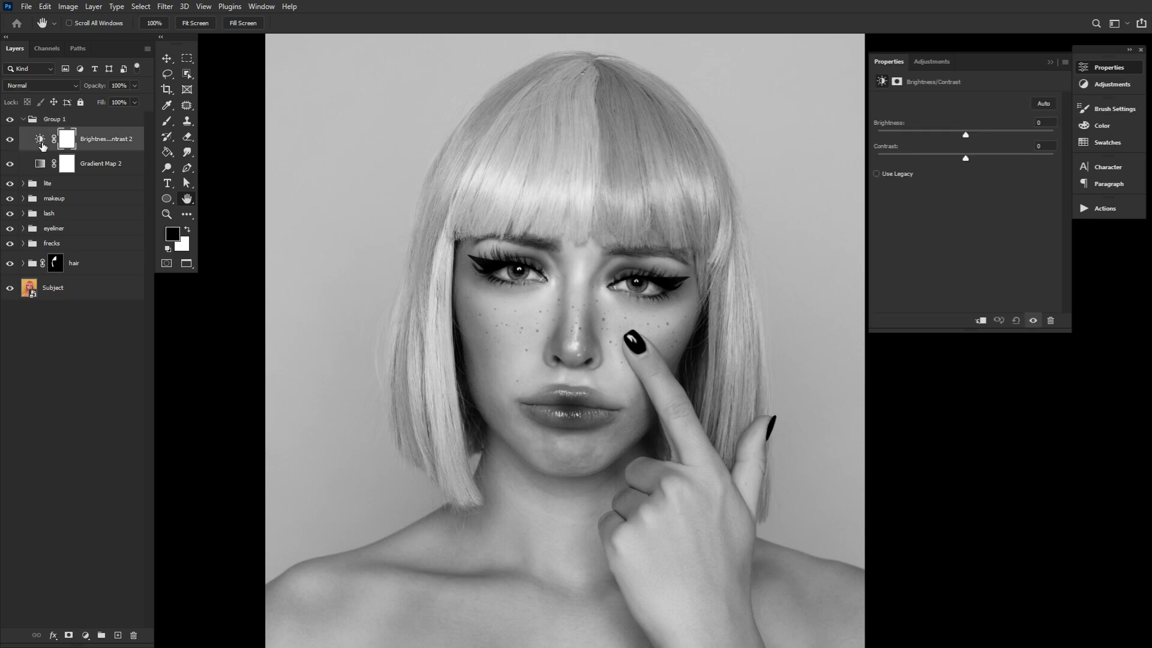
left_click(40, 164)
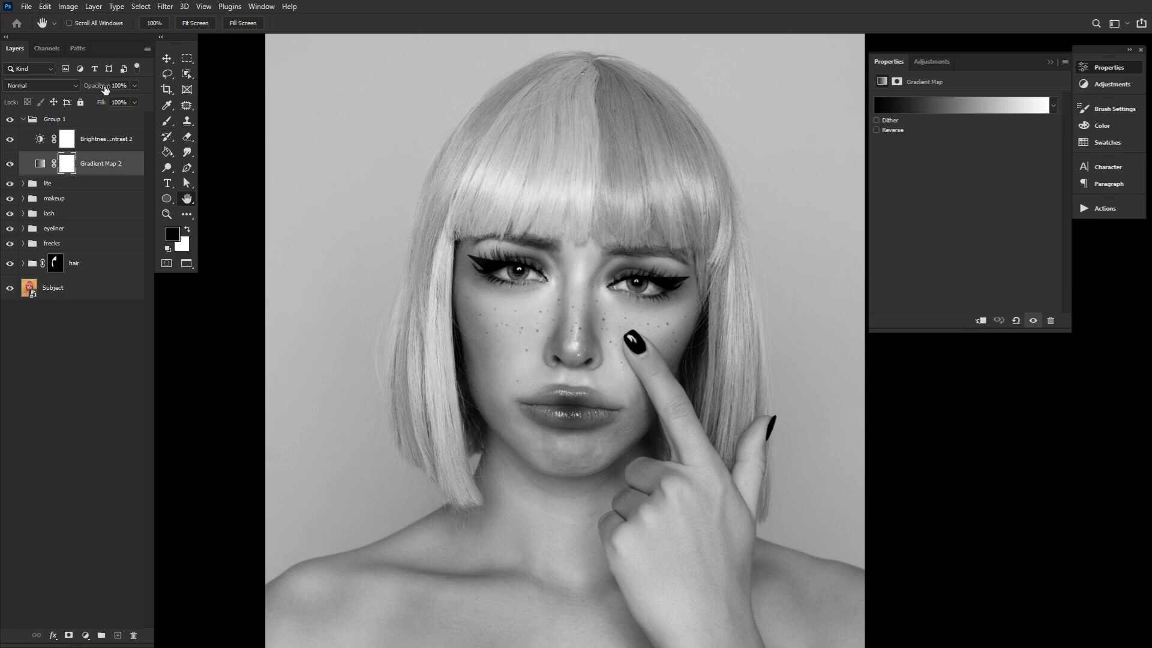
left_click_drag(105, 89, 68, 87)
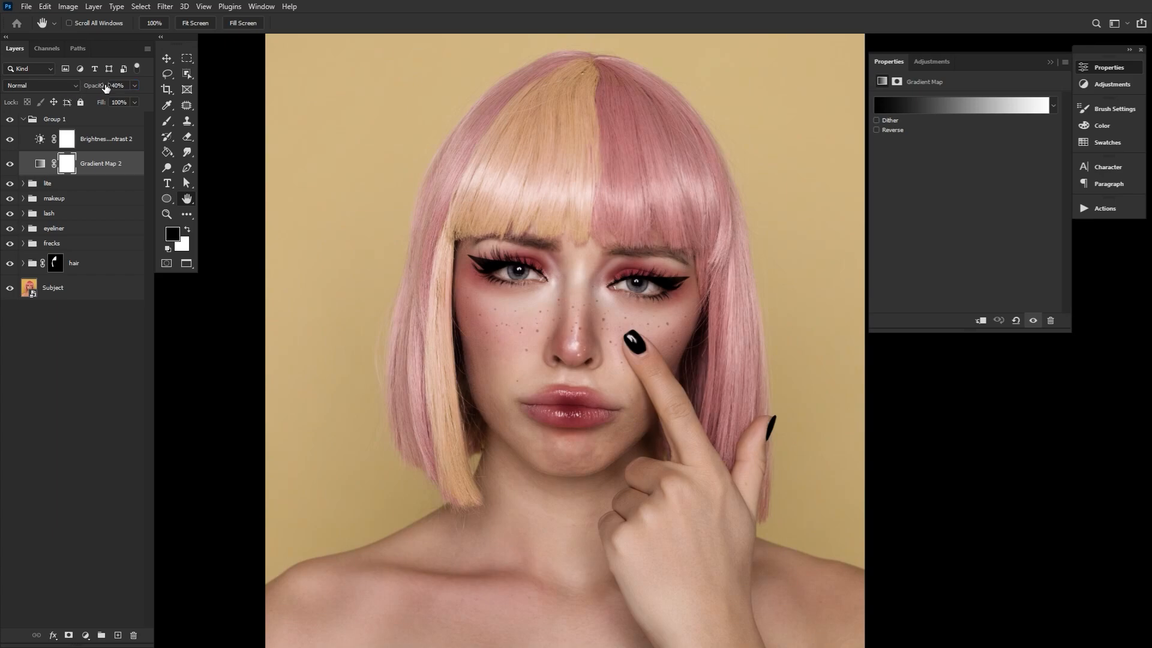
Set the Brightness/Contrast adjustment to brightness 94 and contrast -50, and select its group
left_click(41, 144)
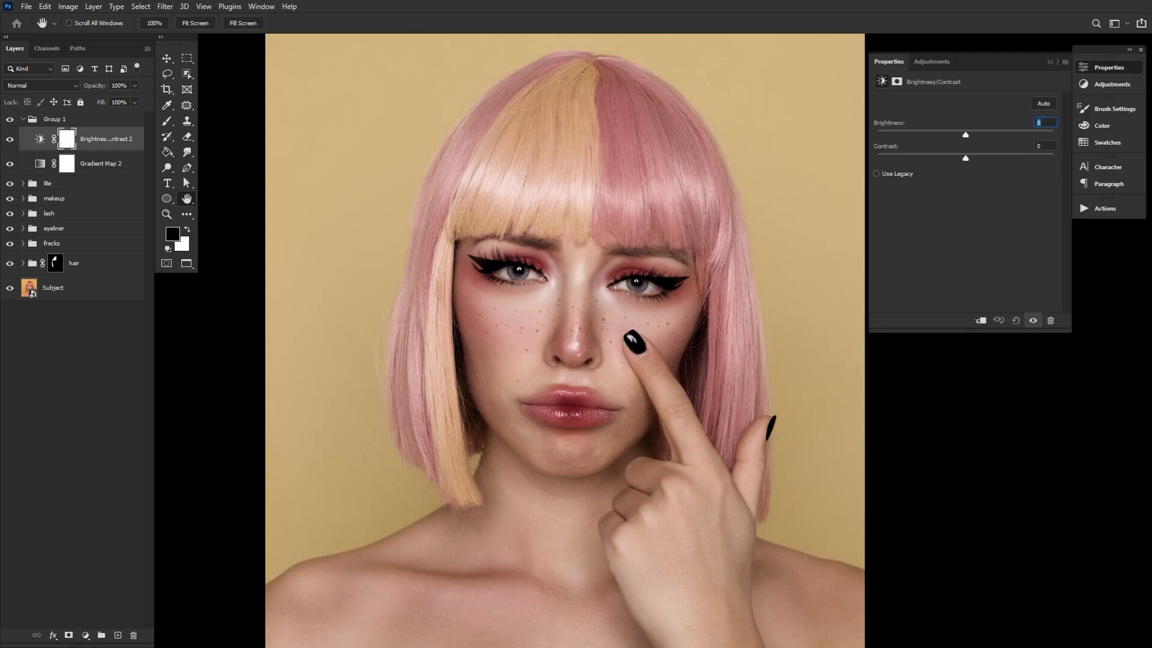
type("94")
key("Tab")
type("-5")
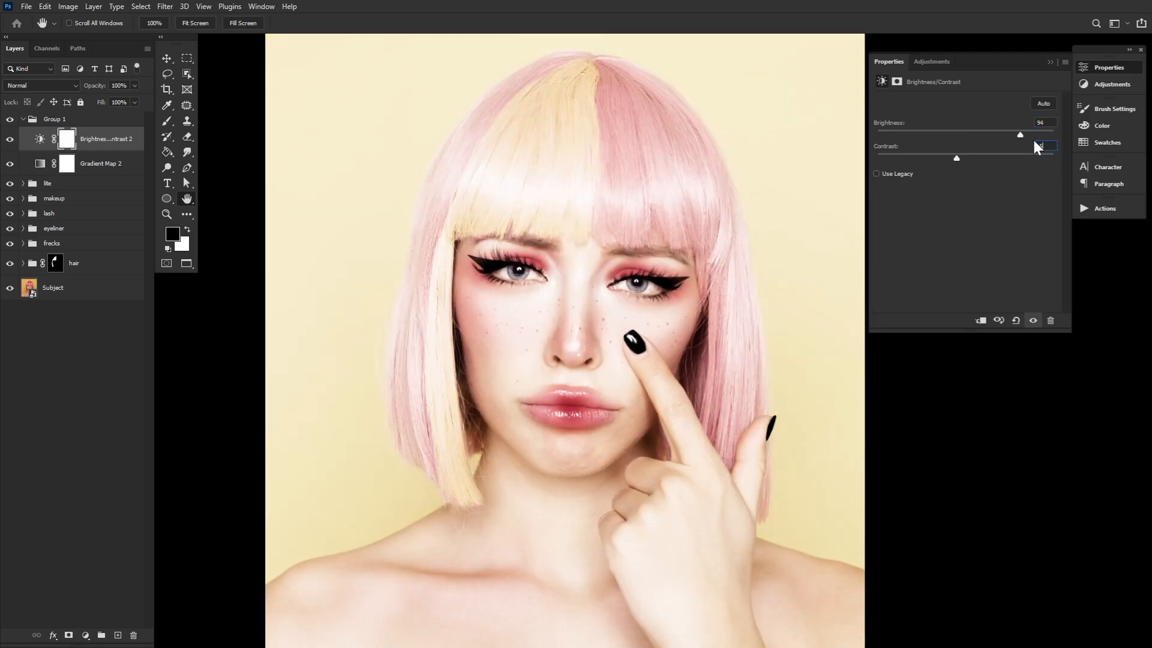
type("0")
left_click(1109, 71)
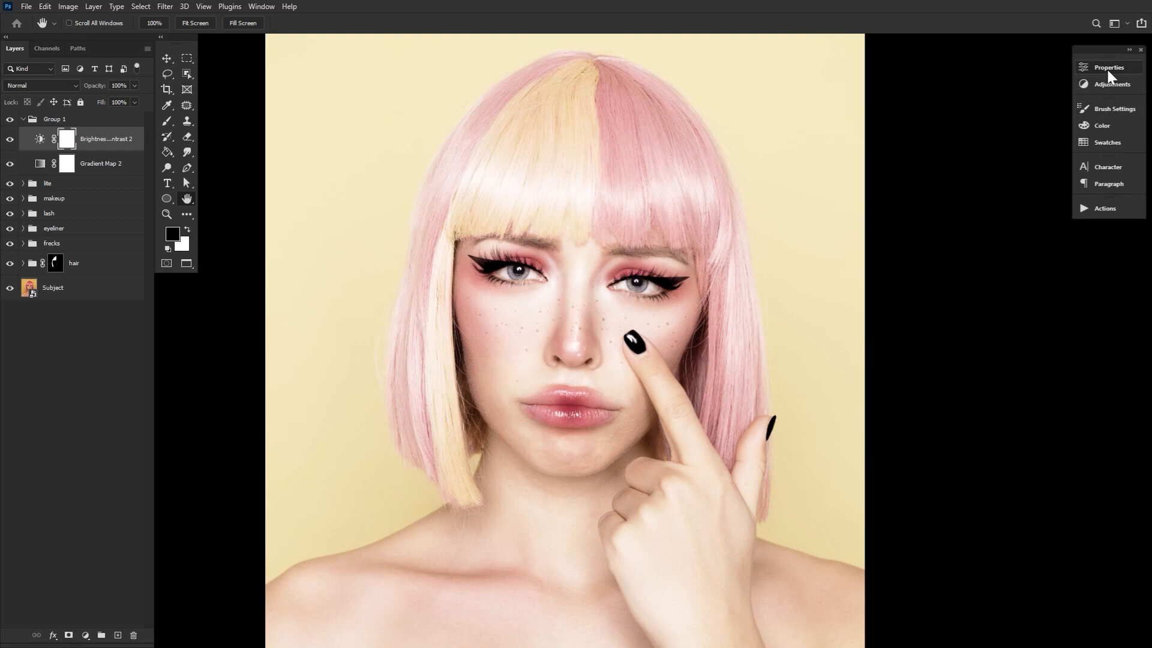
left_click(83, 122)
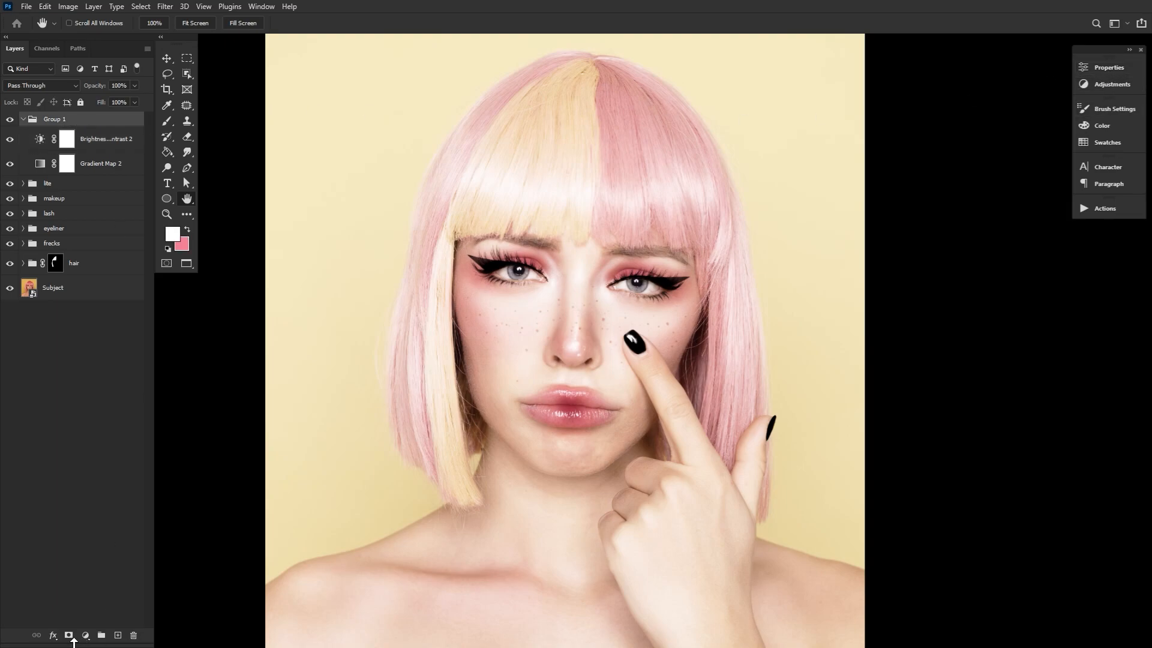
Add a white layer mask to the adjustment group
left_click(68, 634)
left_click(166, 215)
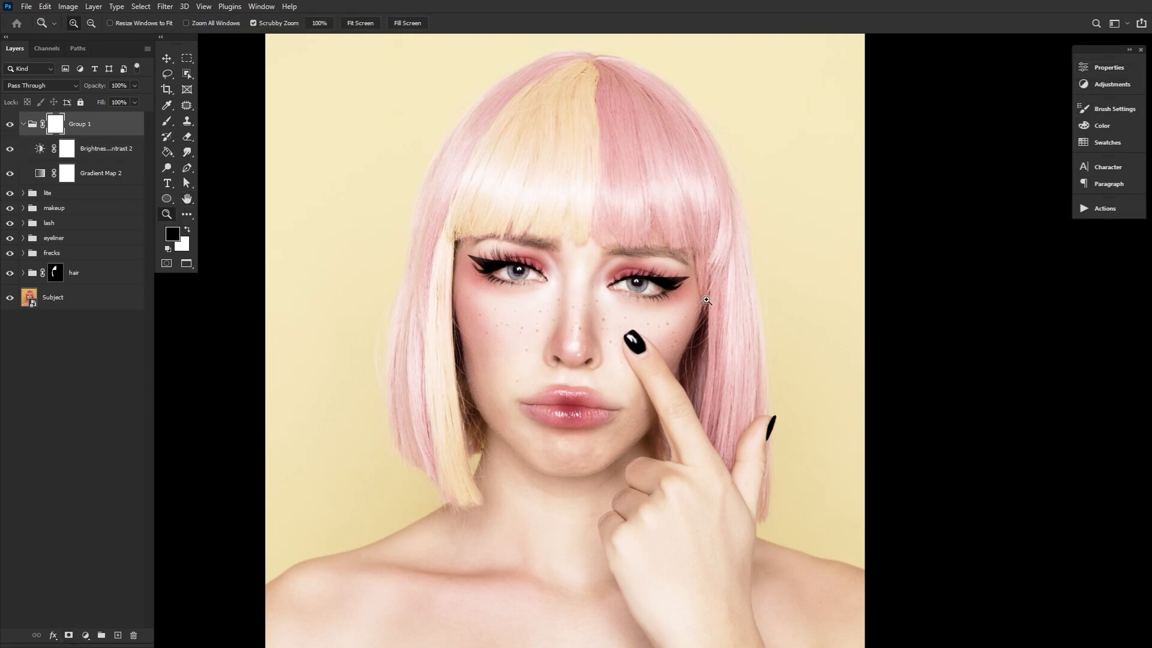
left_click(593, 286)
Split the Brightness/Contrast adjustment's Blend If shadow range for the underlying layer to 28 / 130
left_click(131, 179)
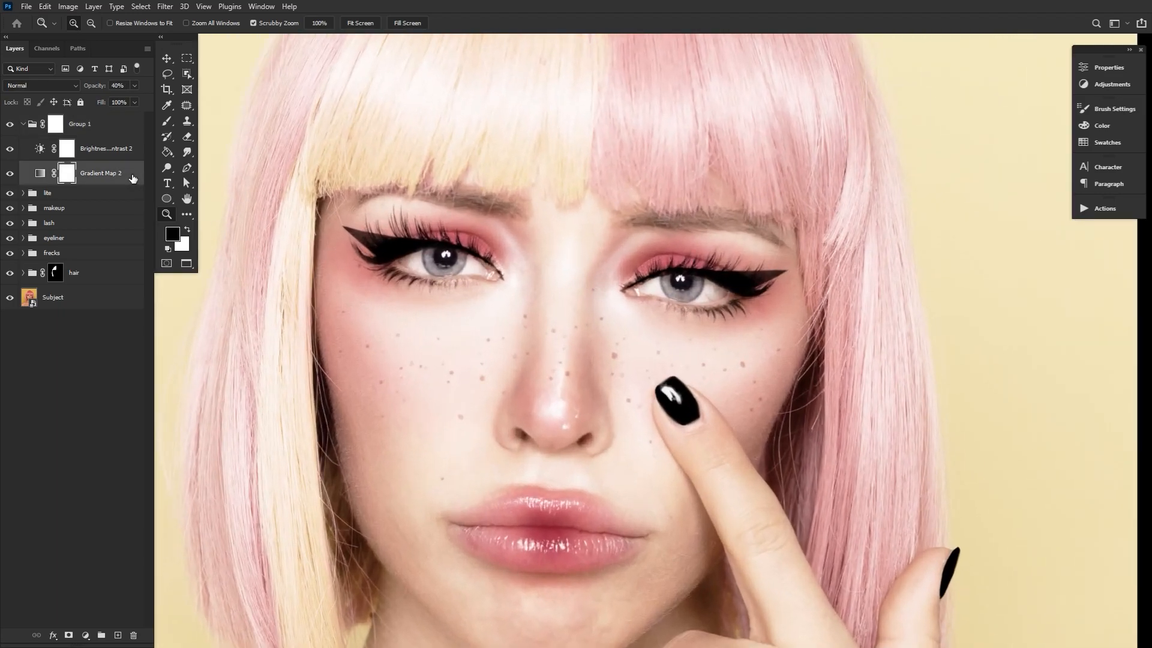
double_click(136, 157)
left_click(141, 155)
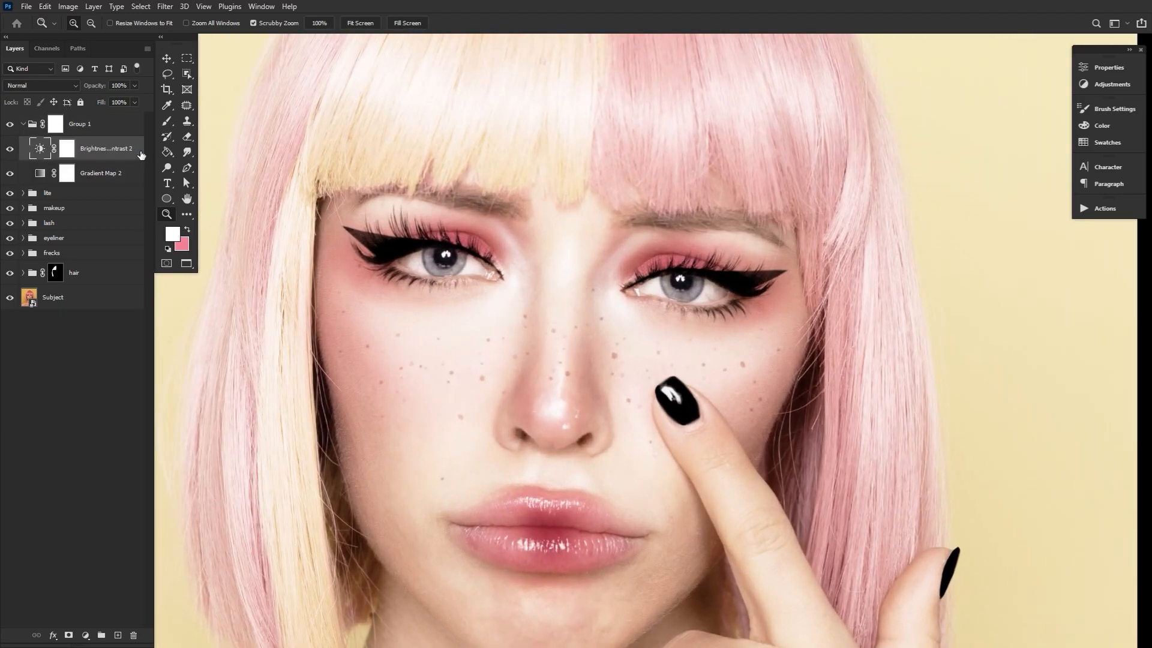
double_click(141, 155)
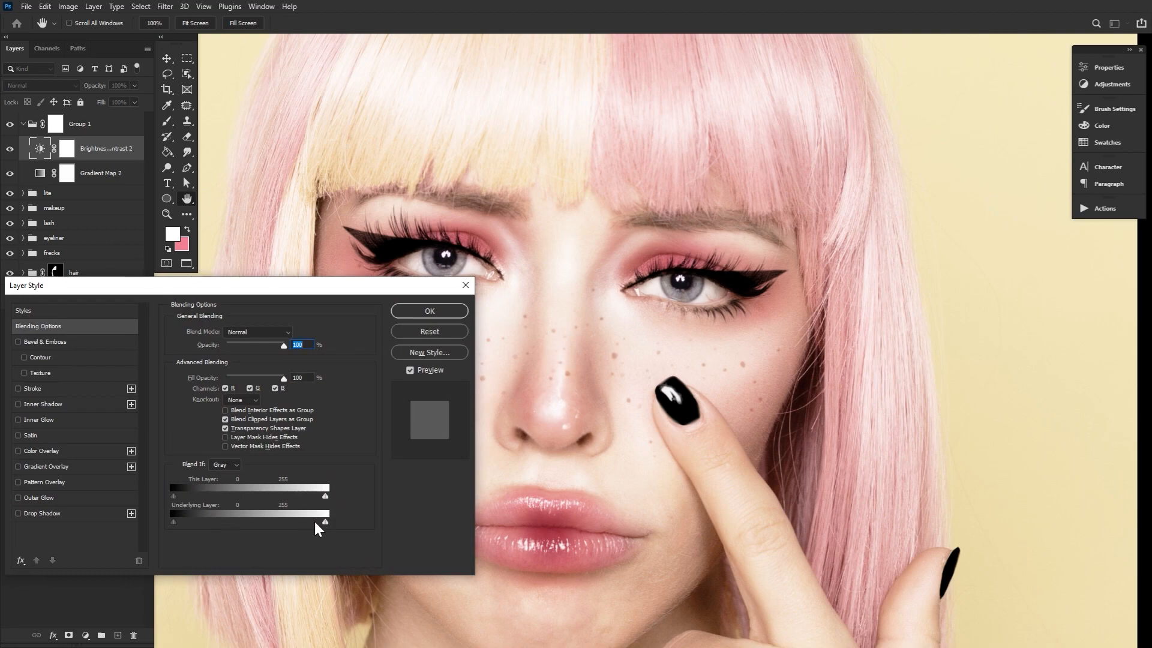
mouse_move(174, 522)
left_mouse_down()
mouse_move(270, 523)
mouse_move(193, 521)
left_mouse_up()
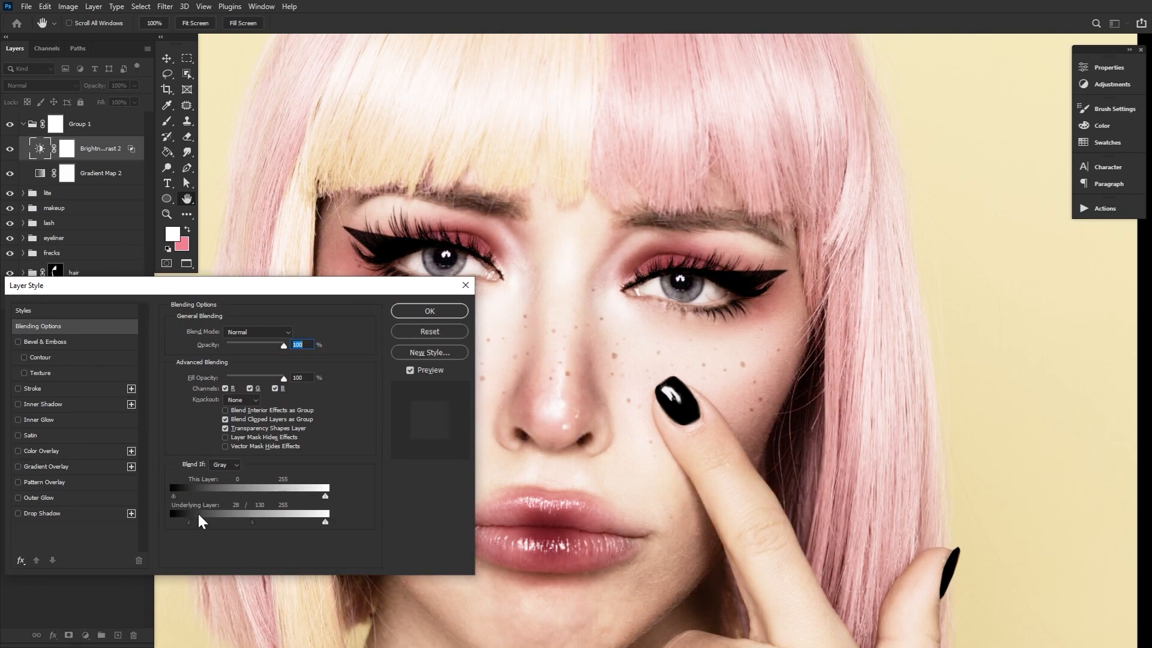
left_click(429, 311)
Copy the Brightness/Contrast adjustment's layer style and paste it onto the Gradient Map adjustment
right_click(132, 148)
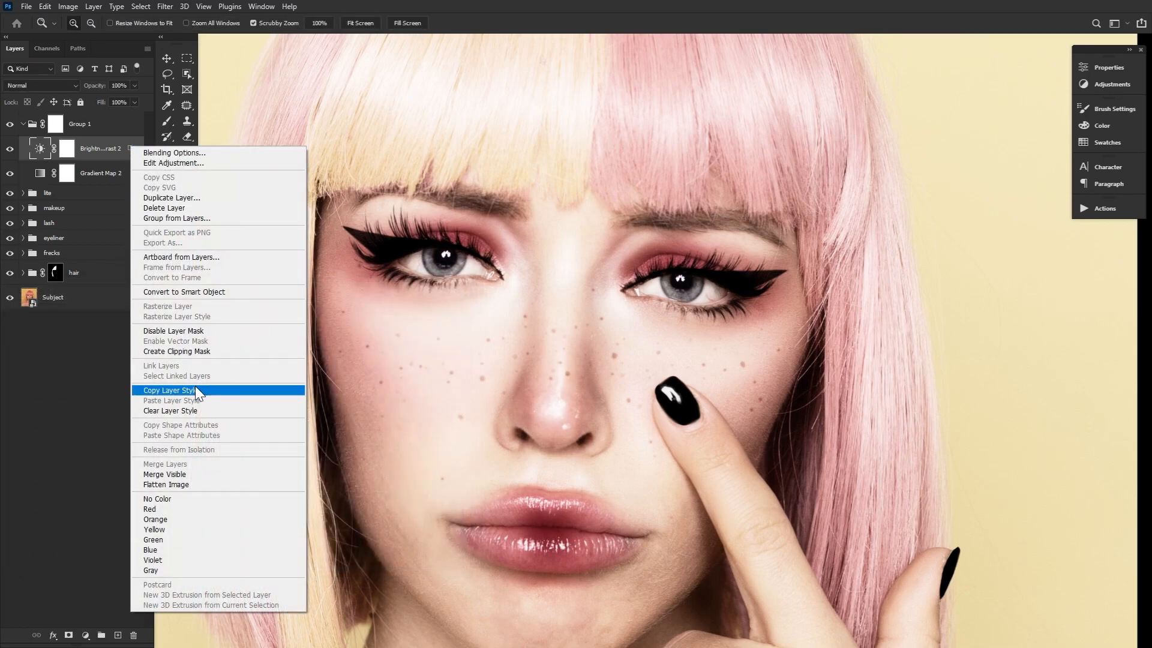
left_click(195, 388)
right_click(134, 172)
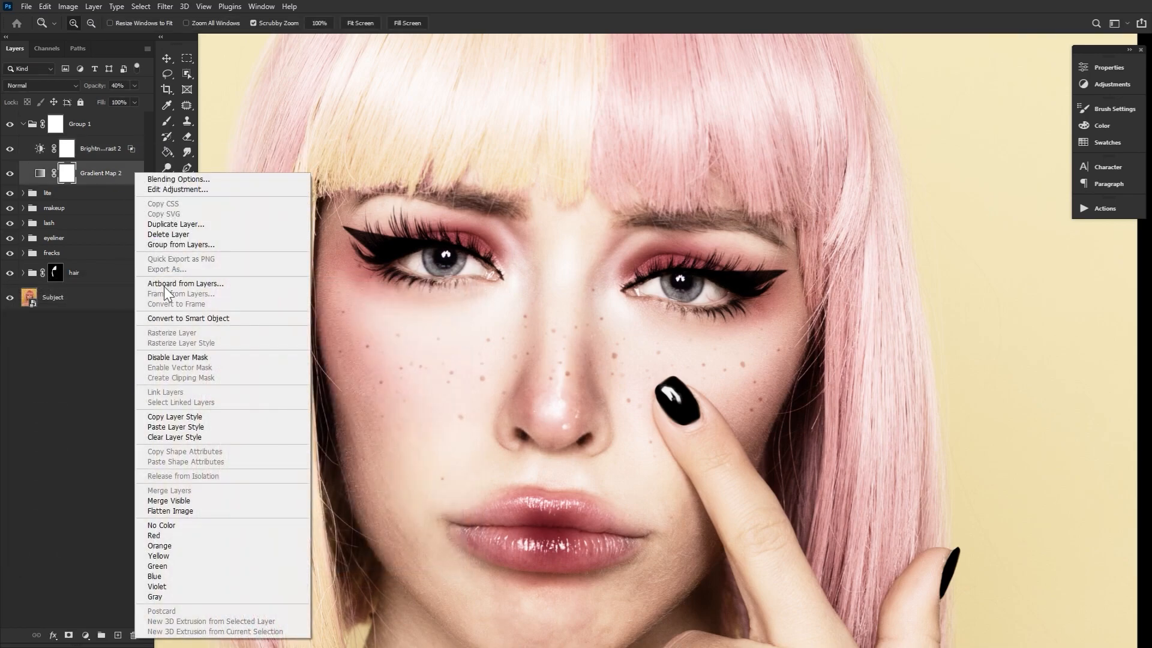
left_click(198, 427)
Invert the adjustment group's mask to black and choose the star-shaped brush preset
left_click(53, 126)
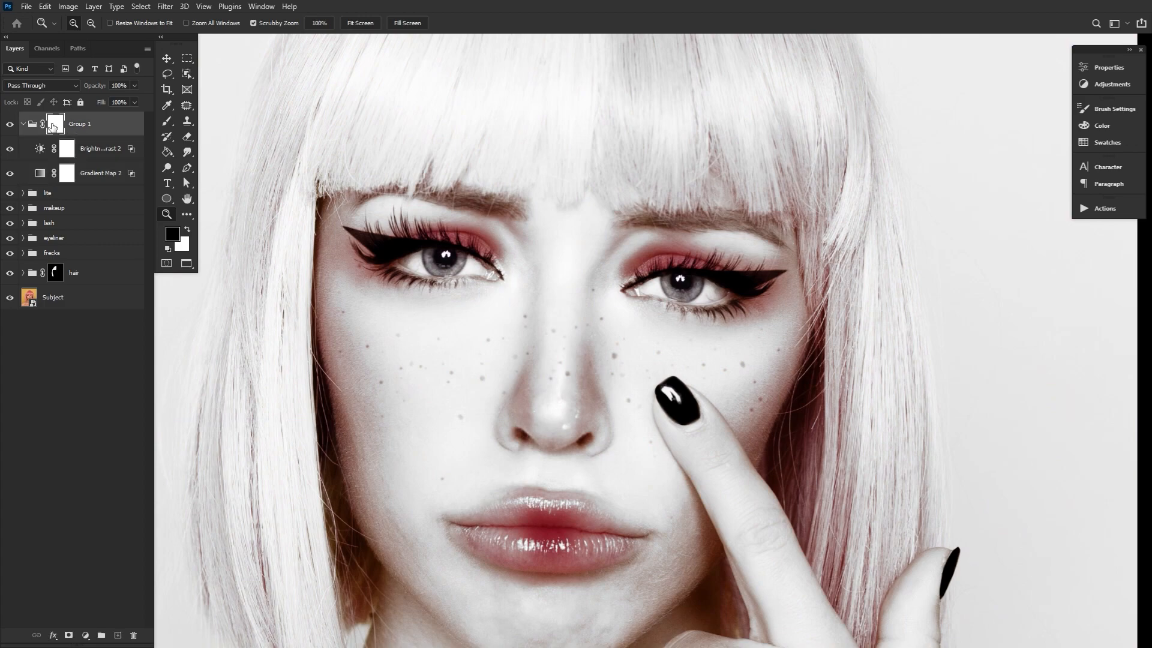
key("ctrl+i")
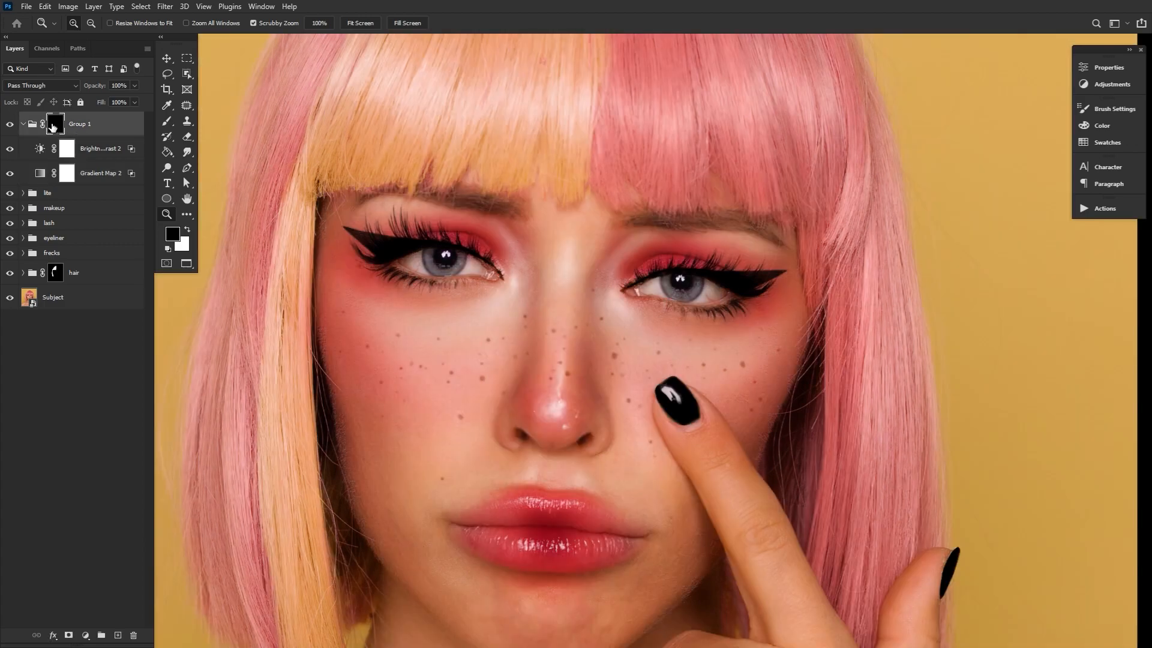
key("b")
left_click(80, 23)
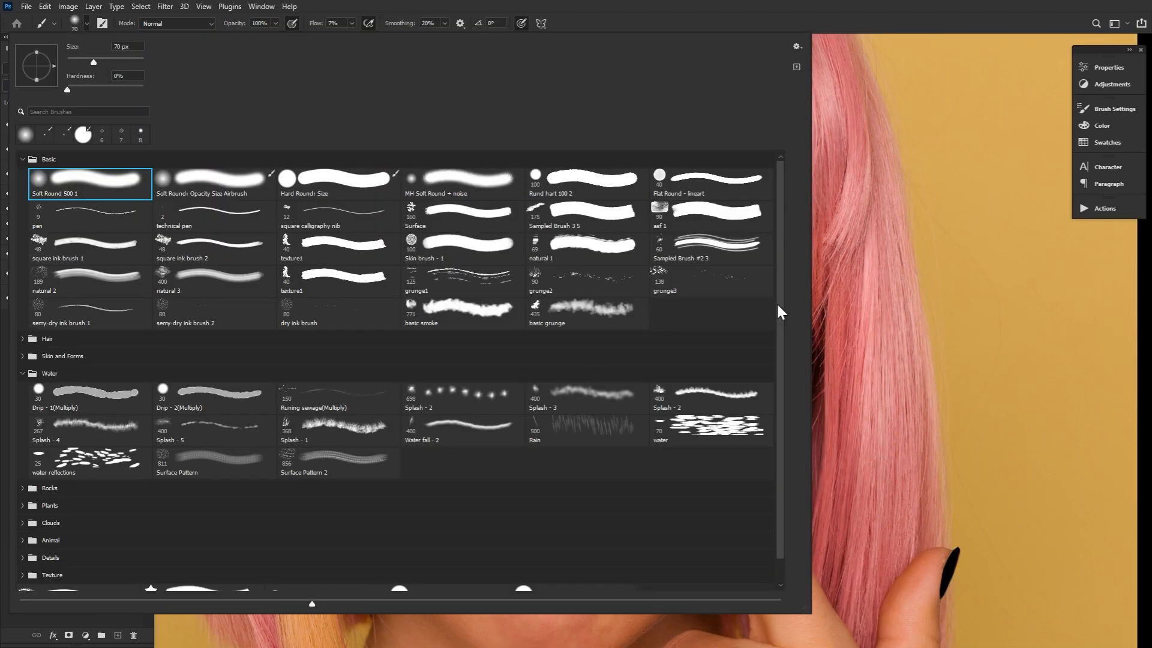
scroll(782, 312, "down", 1)
double_click(203, 557)
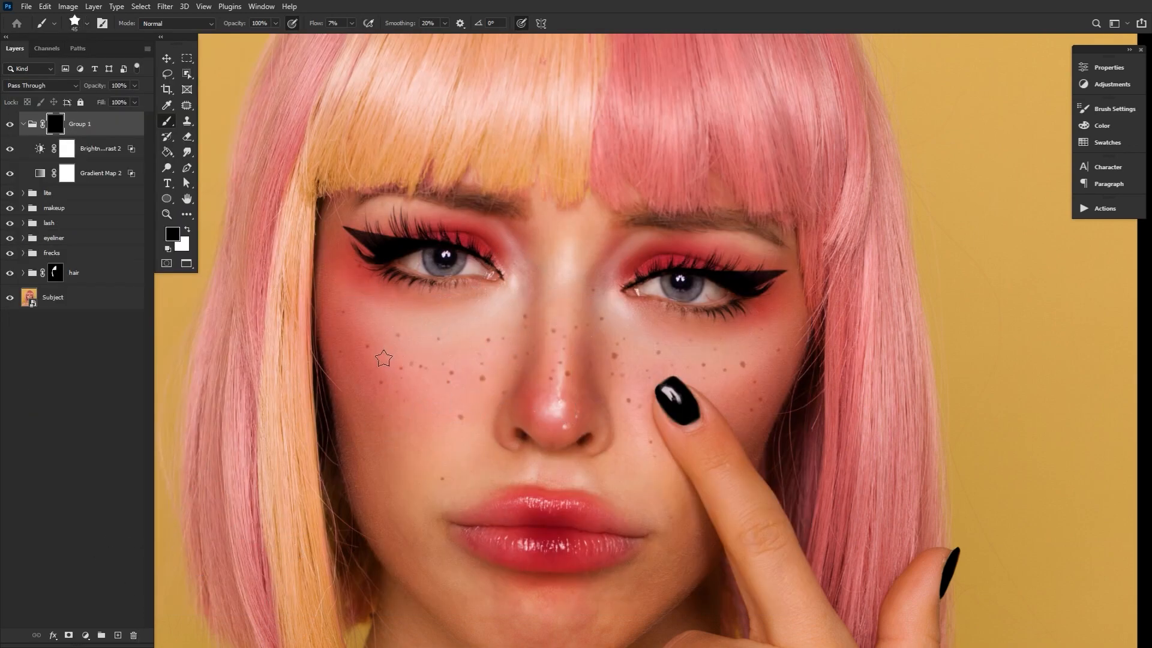
Set the star brush's Shape Dynamics to 58% size jitter, 57% angle jitter and 16% roundness jitter
left_click(1115, 108)
left_click(861, 156)
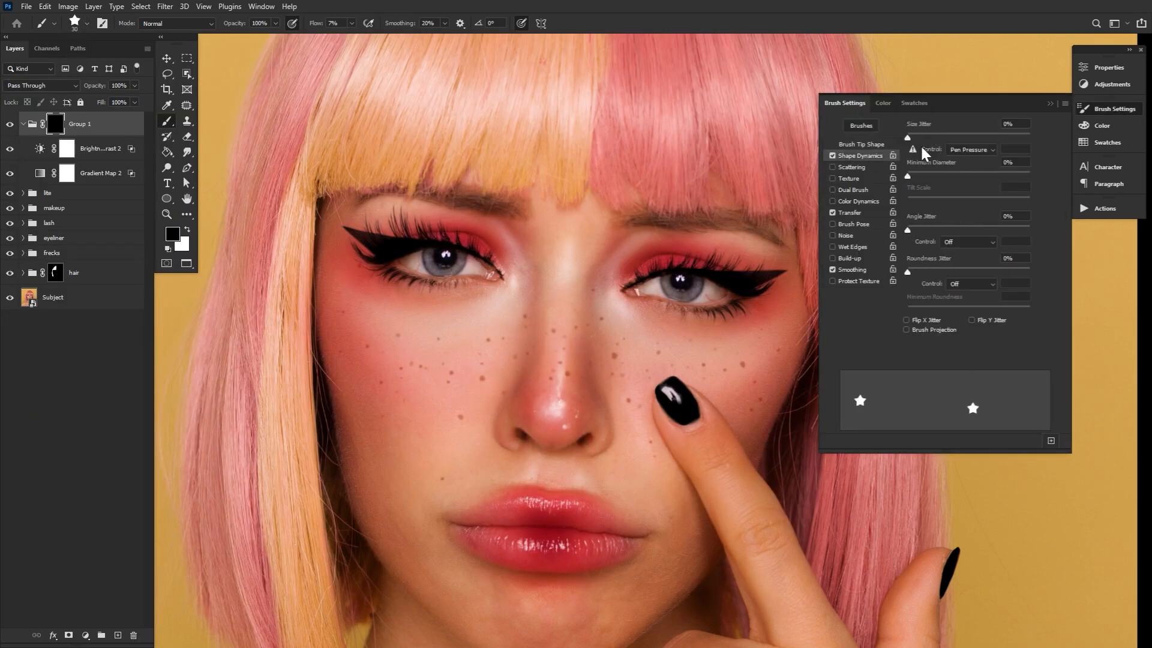
left_click(979, 137)
left_click_drag(944, 231, 977, 231)
left_click_drag(923, 272, 927, 272)
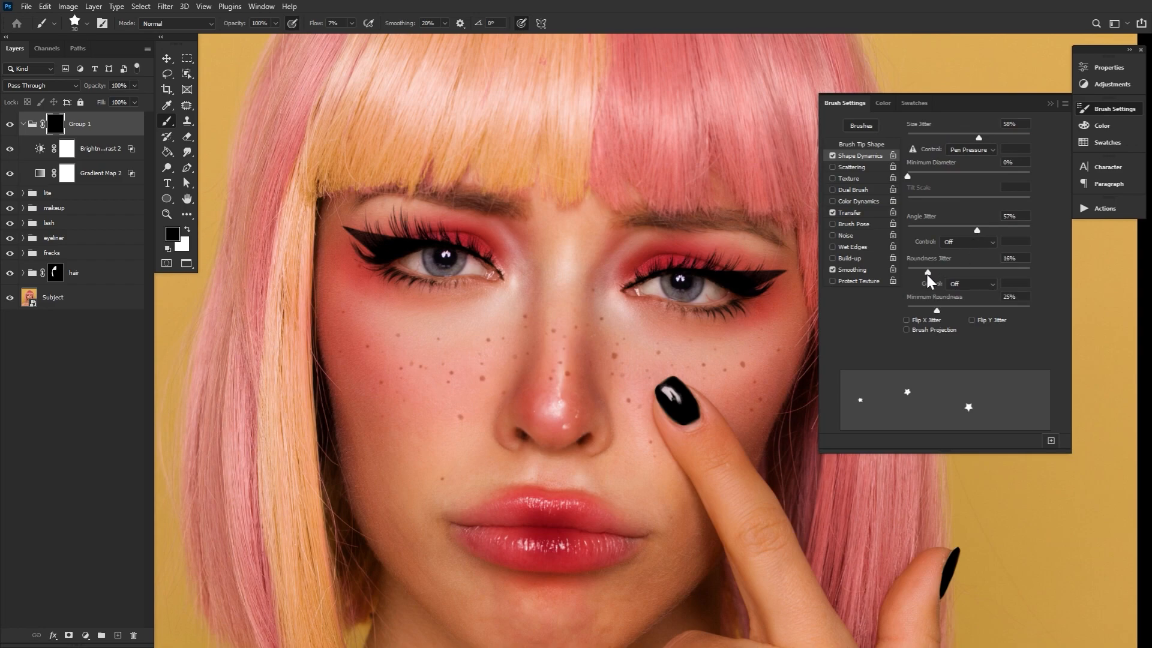
left_click(1087, 113)
Stamp white stars over both cheeks and the nose on the group's mask at 100% flow and brush size 40
key("x")
key("shift+0")
key("]")
left_click(393, 392)
left_click(468, 355)
left_click(630, 431)
left_click(626, 358)
left_click(557, 353)
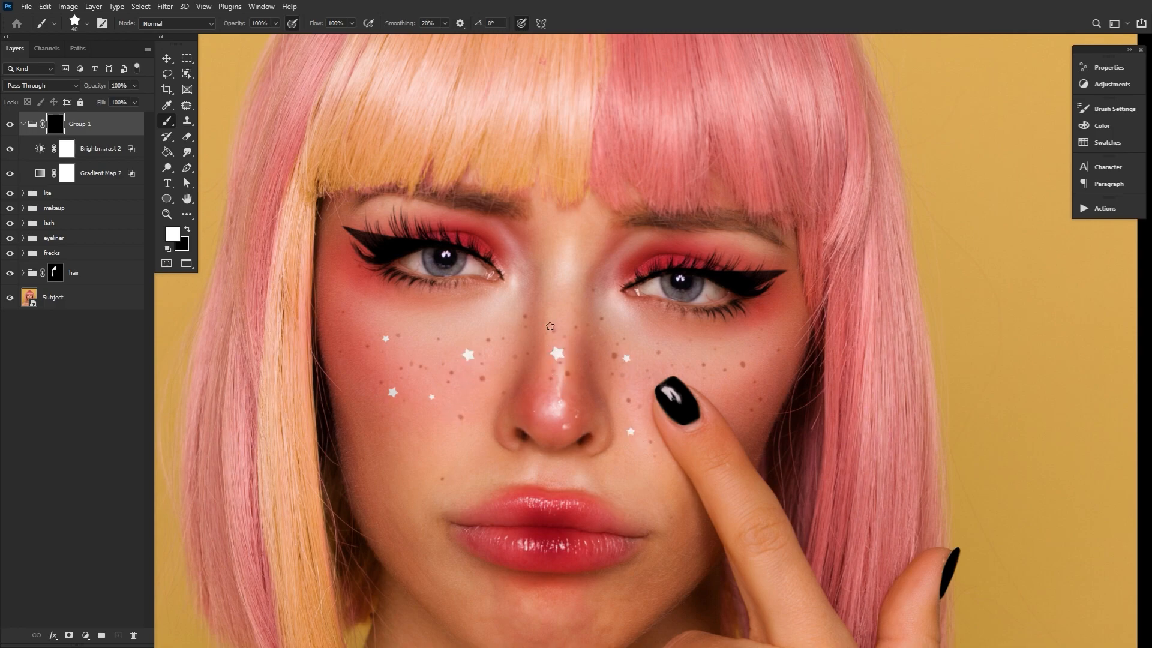
Stamp a star beside the nose bridge and undo the unwanted stars on the nose and next to the fingertip
left_click(512, 330)
left_click(670, 350)
key("ctrl+z")
key("ctrl+z")
Enlarge the star brush and stamp three bigger stars on the cheek above and beside the pointing finger
key("]")
key("]")
left_click(679, 354)
key("]")
key("]")
left_click(735, 377)
left_click(759, 346)
Reduce the star brush size and stamp more stars on the opposite cheek, towards the outer eye corner
key("[")
key("[")
left_click(418, 358)
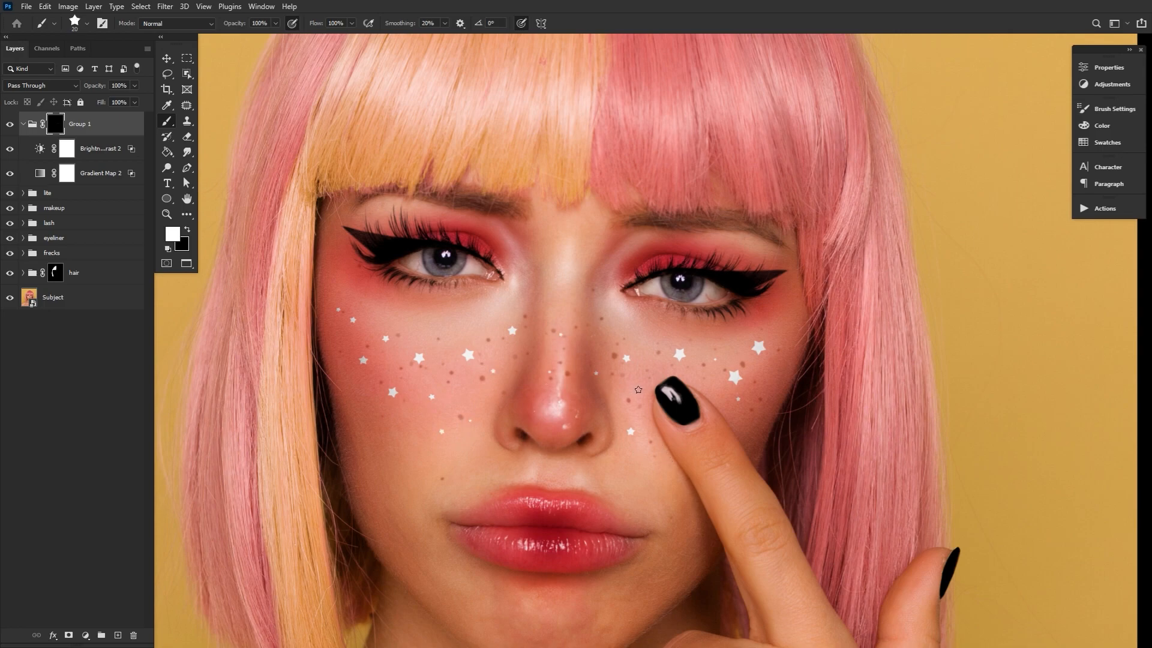
Paint a white crescent moon on the cheek above the fingertip using the Hard Round: Size brush, cutting a white circle with a black one
left_click(87, 23)
left_click_drag(780, 234, 780, 207)
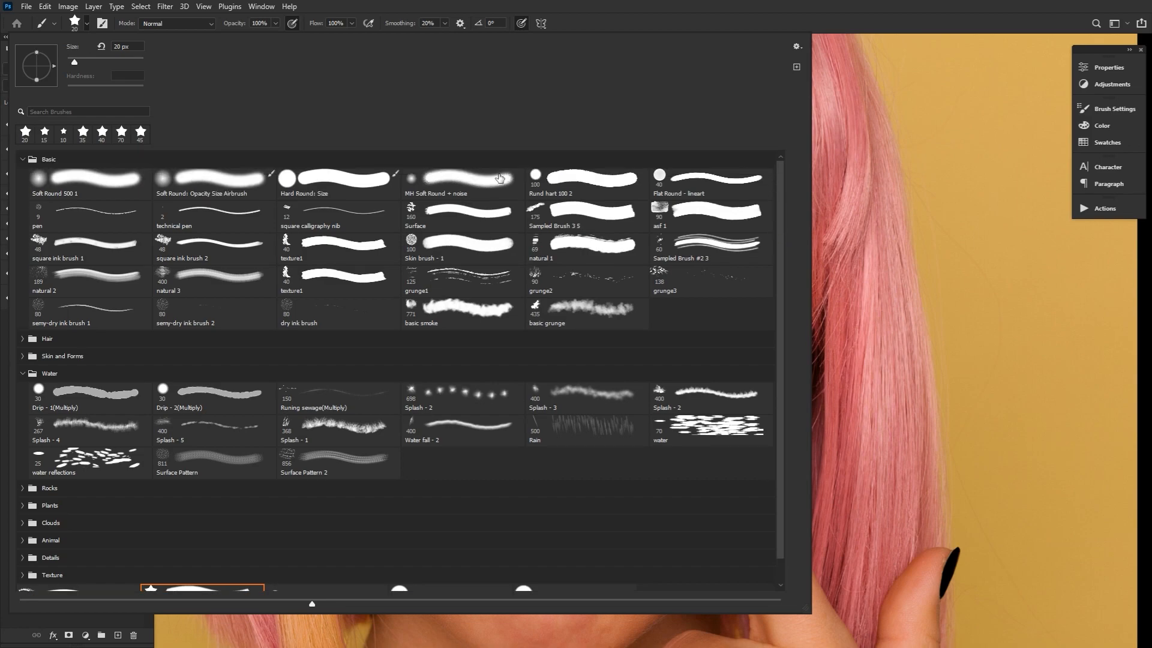
double_click(298, 192)
key("bracketright")
key("bracketright")
key("bracketright")
key("x")
key("bracketright")
key("bracketright")
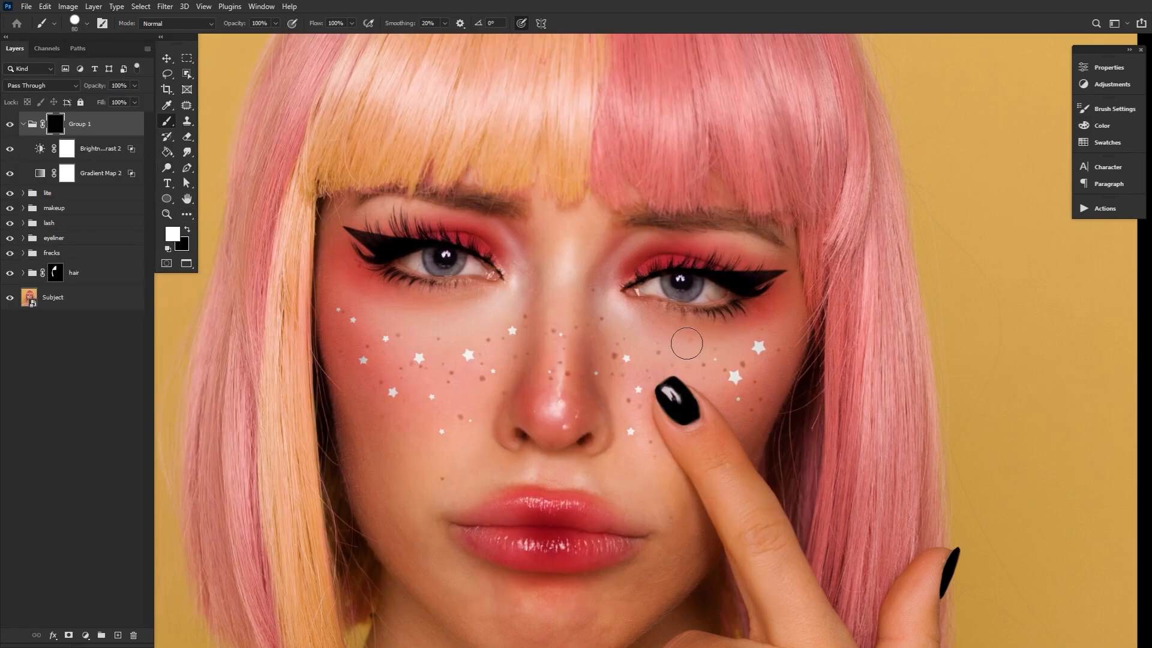
left_click(687, 343)
key("x")
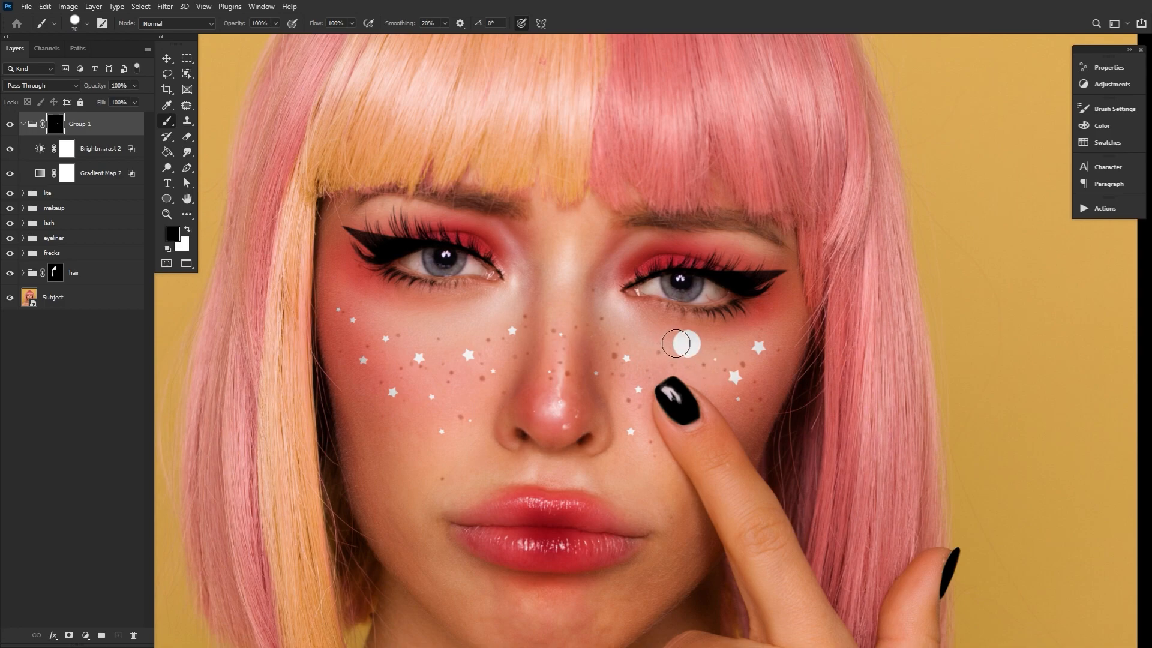
left_click(680, 344)
Raise the dark underlying-layer Blend If split on the Brightness/Contrast 2 layer, and check and accept the blending options of Gradient Map 2
left_click(121, 155)
double_click(133, 149)
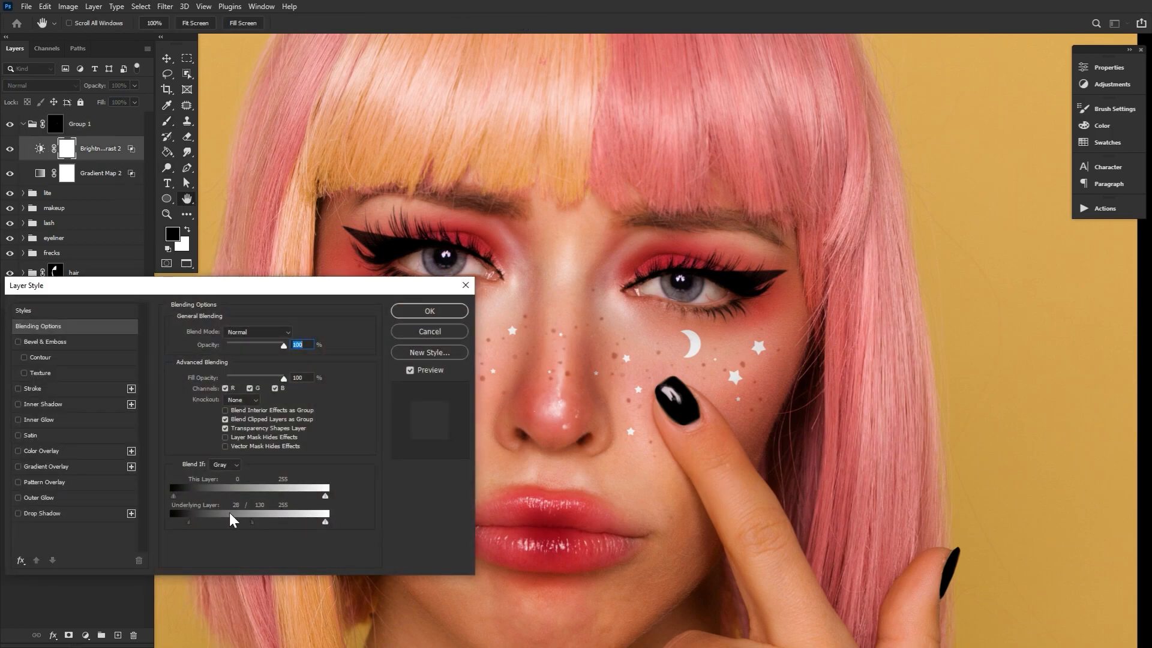
left_click_drag(252, 522, 278, 526)
left_click(430, 311)
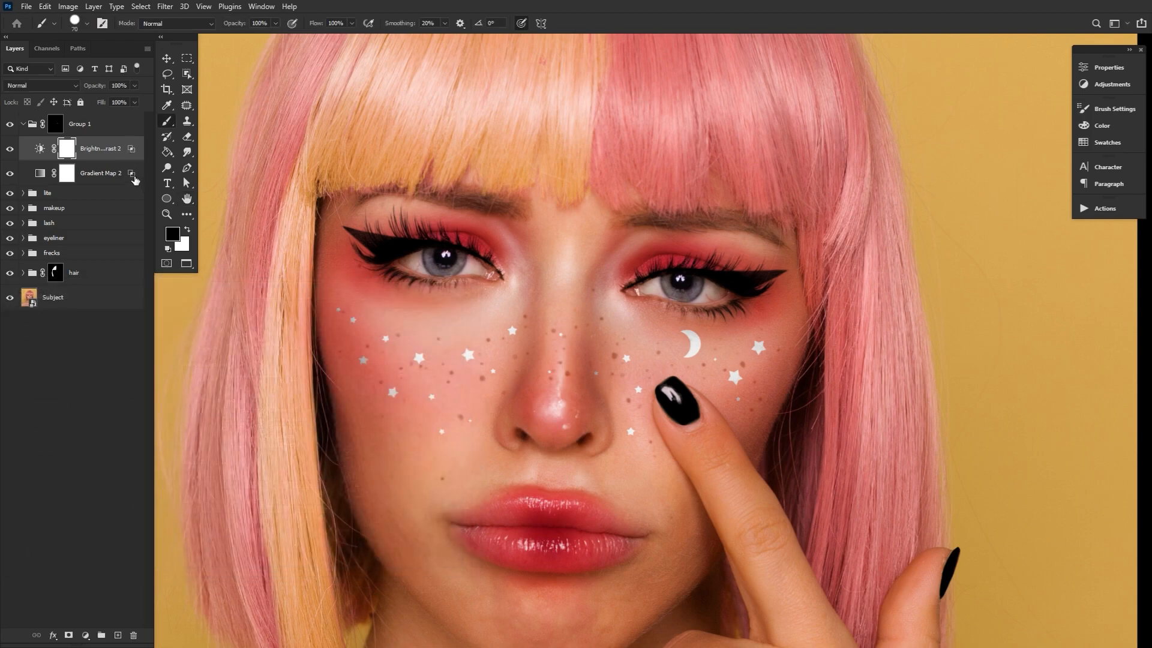
double_click(133, 174)
left_click_drag(352, 300, 599, 401)
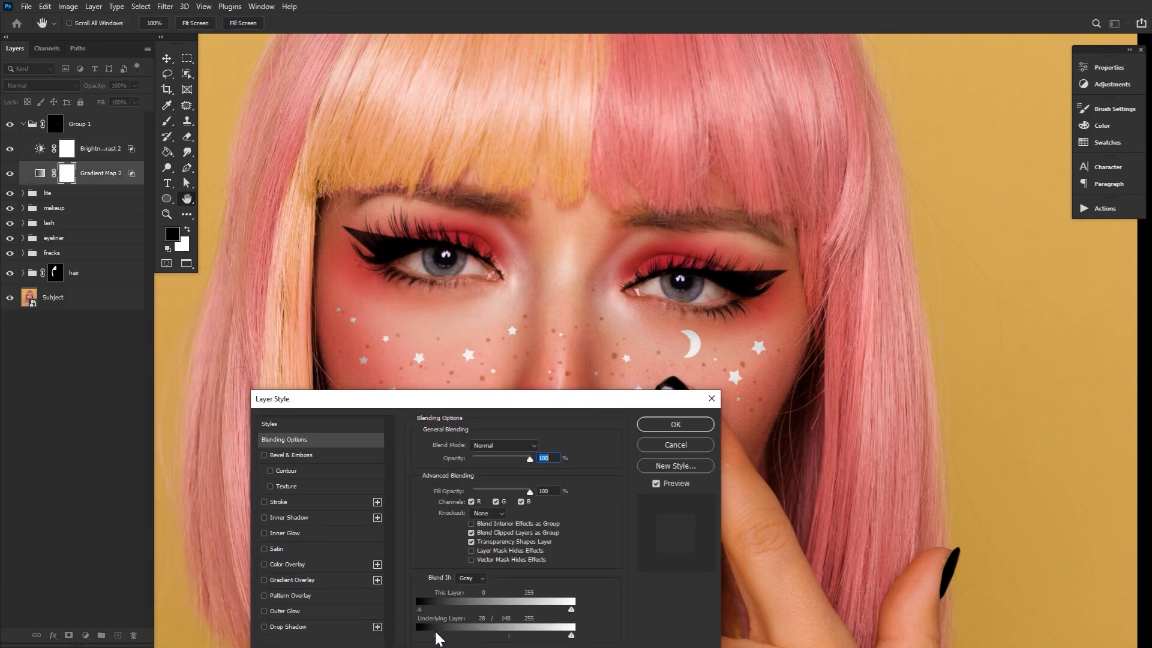
left_click(676, 424)
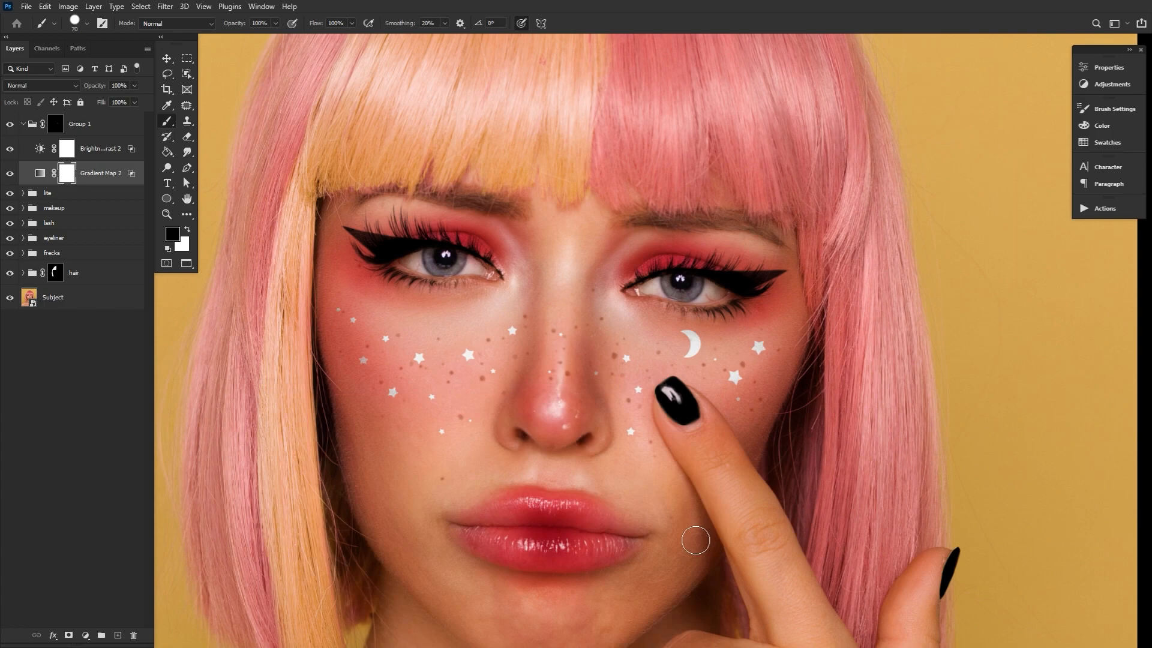
Collapse the star group and apply a Gaussian Blur with a 1.0 pixel radius to its mask
left_click(188, 200)
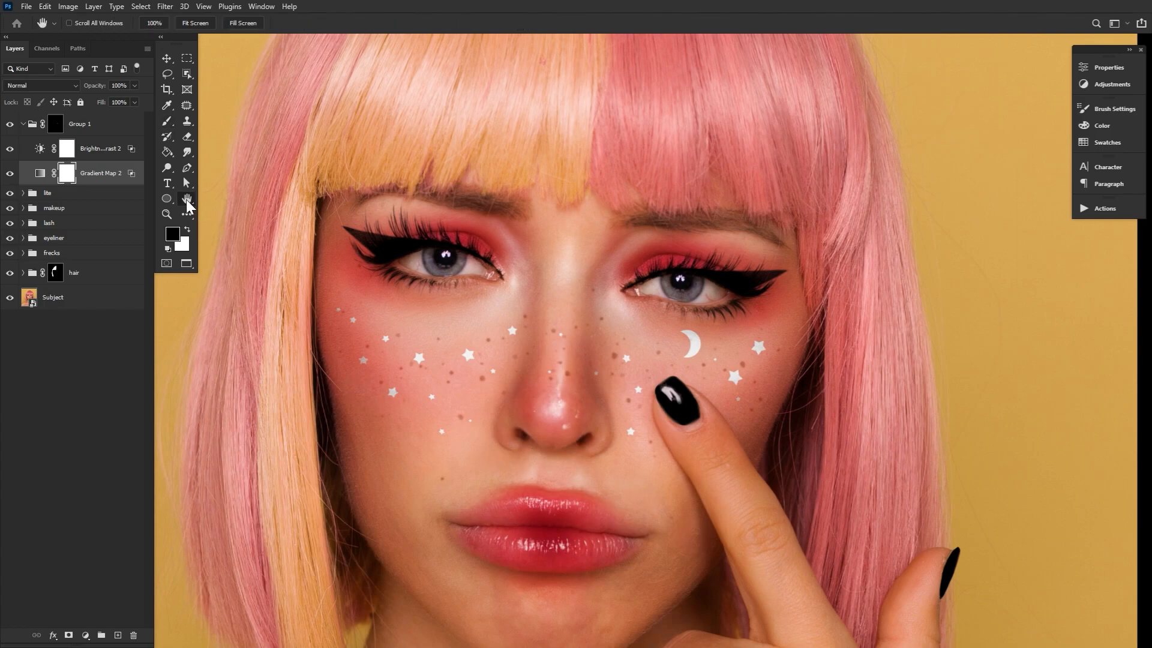
left_click(32, 125)
key("d")
left_click(60, 125)
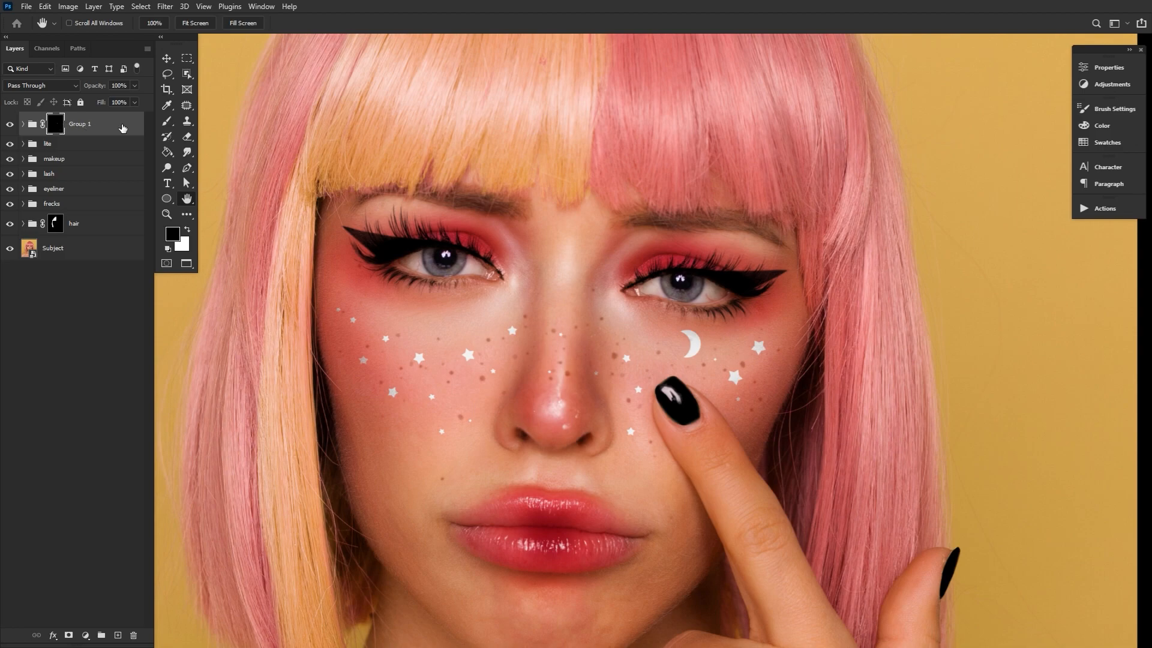
left_click(168, 7)
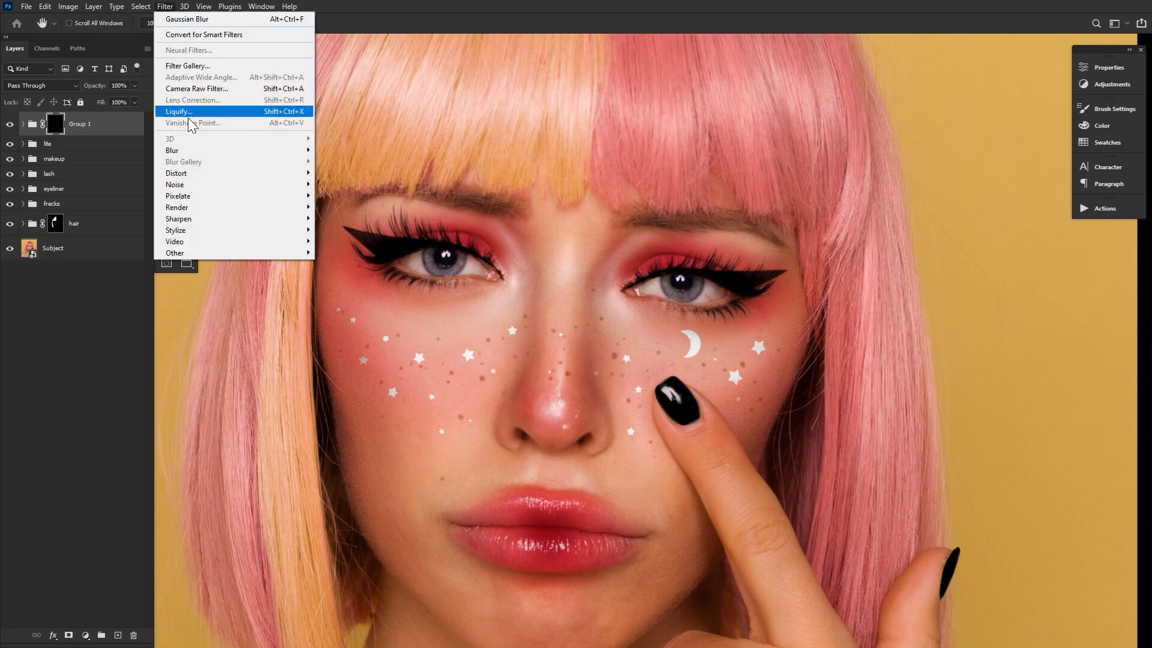
mouse_move(200, 150)
left_click(345, 196)
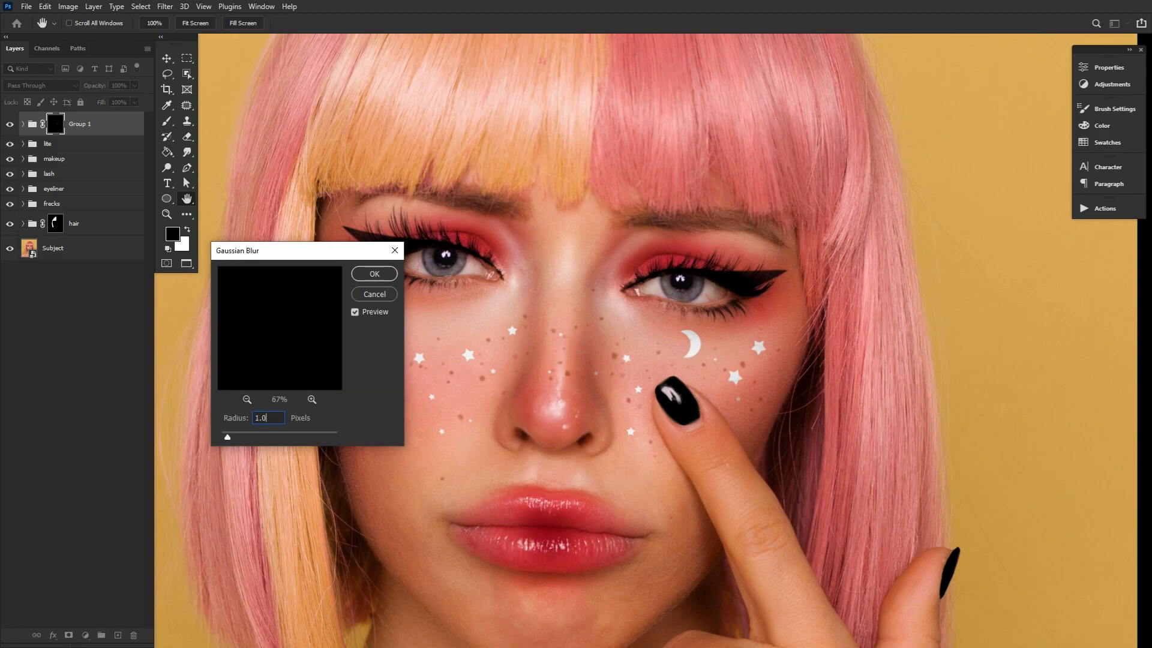
left_click(378, 275)
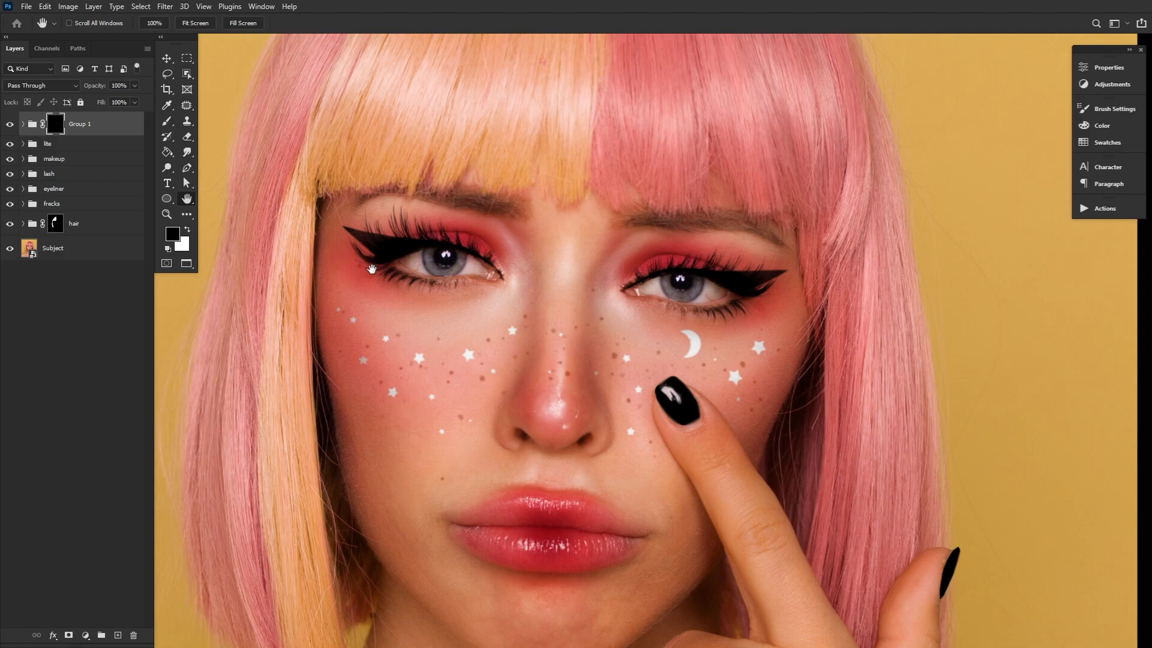
Distort the star group's mask with a Medium-size Ripple filter, using an amount lowered below 100%
left_click(164, 6)
mouse_move(225, 174)
left_click(347, 209)
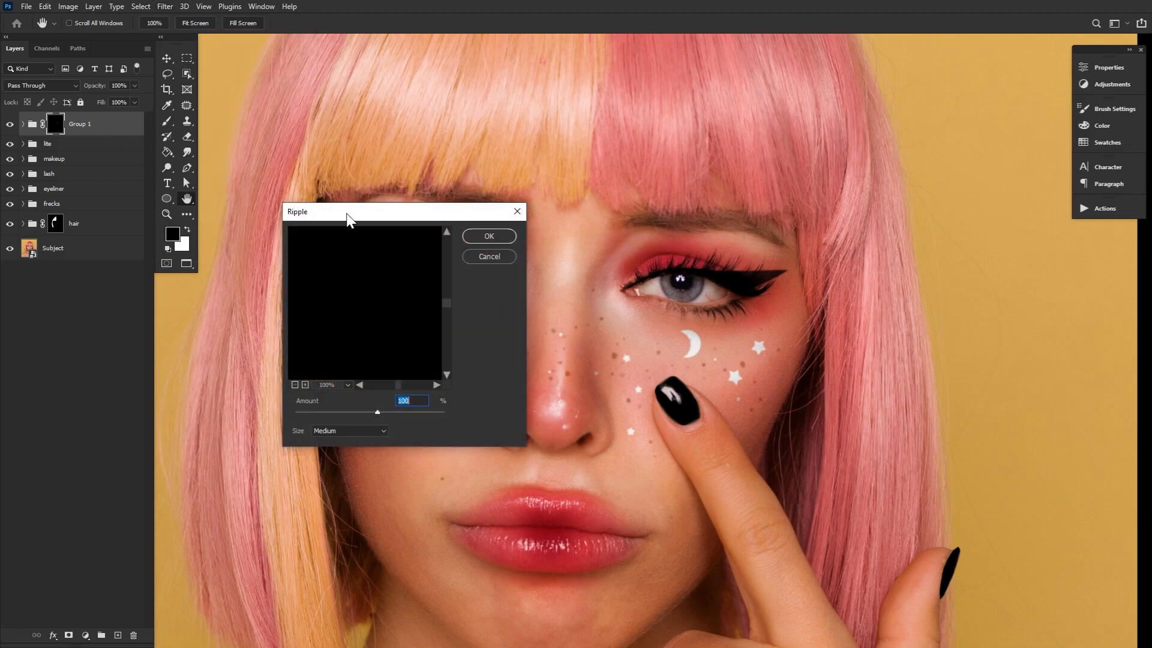
left_click_drag(377, 416, 372, 415)
left_click(487, 238)
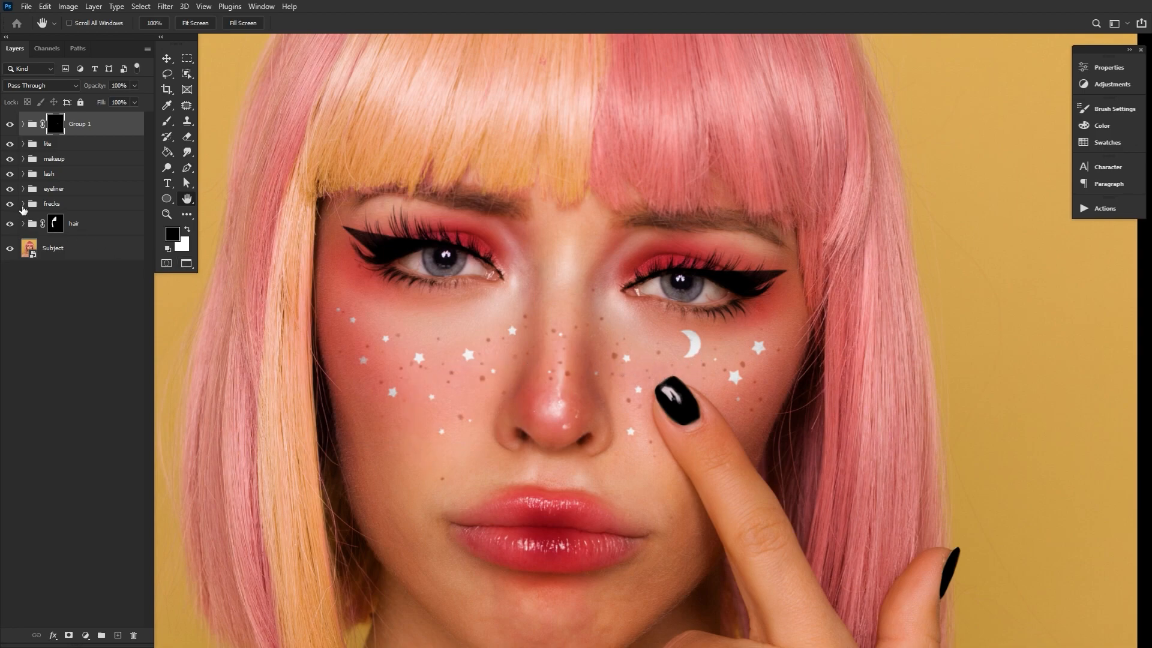
Apply the same Ripple filter to both freckle layers in the frecks group and collapse the group
left_click(22, 204)
left_click(84, 229)
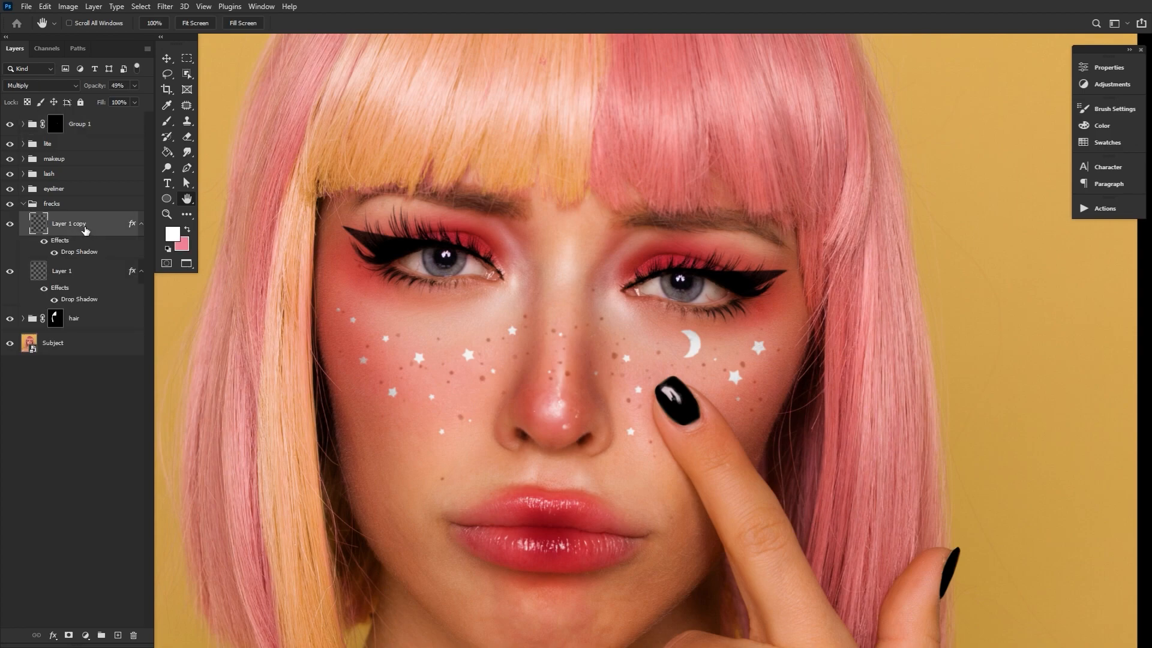
left_click(165, 8)
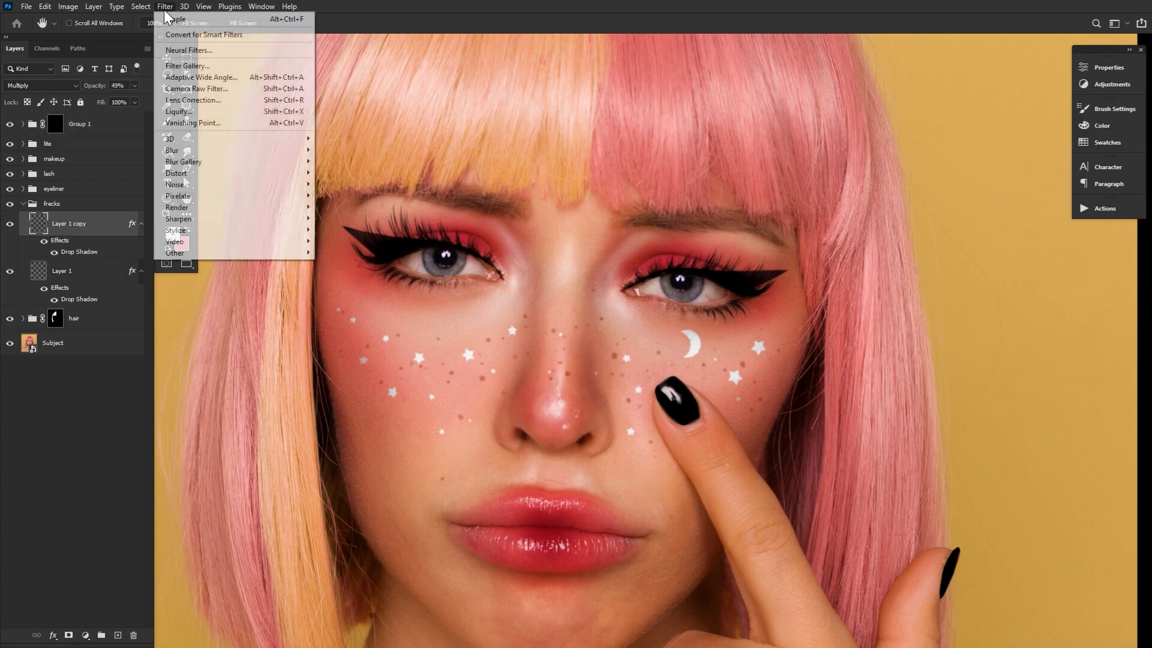
left_click(170, 19)
left_click(98, 273)
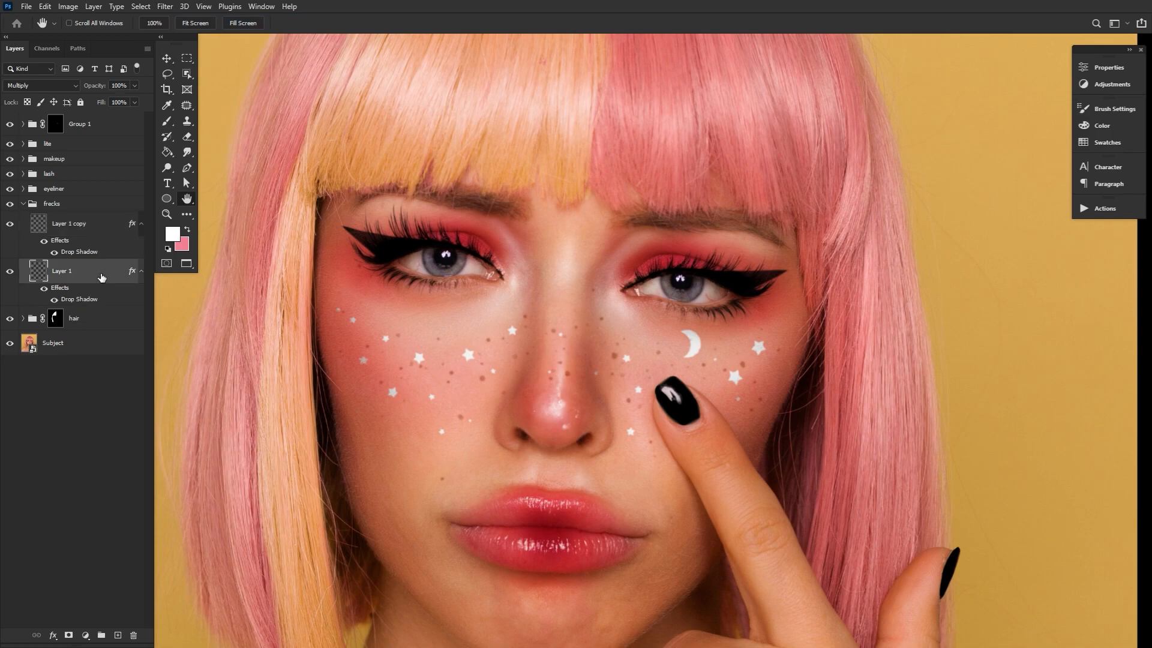
left_click(165, 8)
left_click(169, 19)
left_click(22, 205)
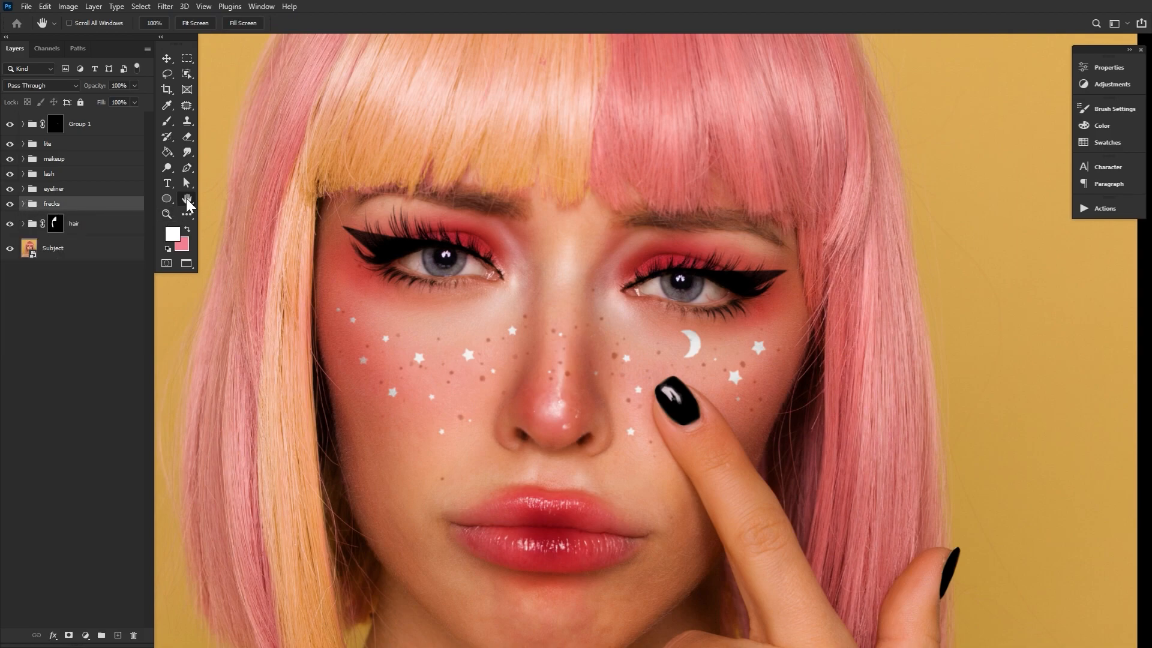
Duplicate the Group 1 star group and replace the copy's mask with a new black mask
left_click(105, 128)
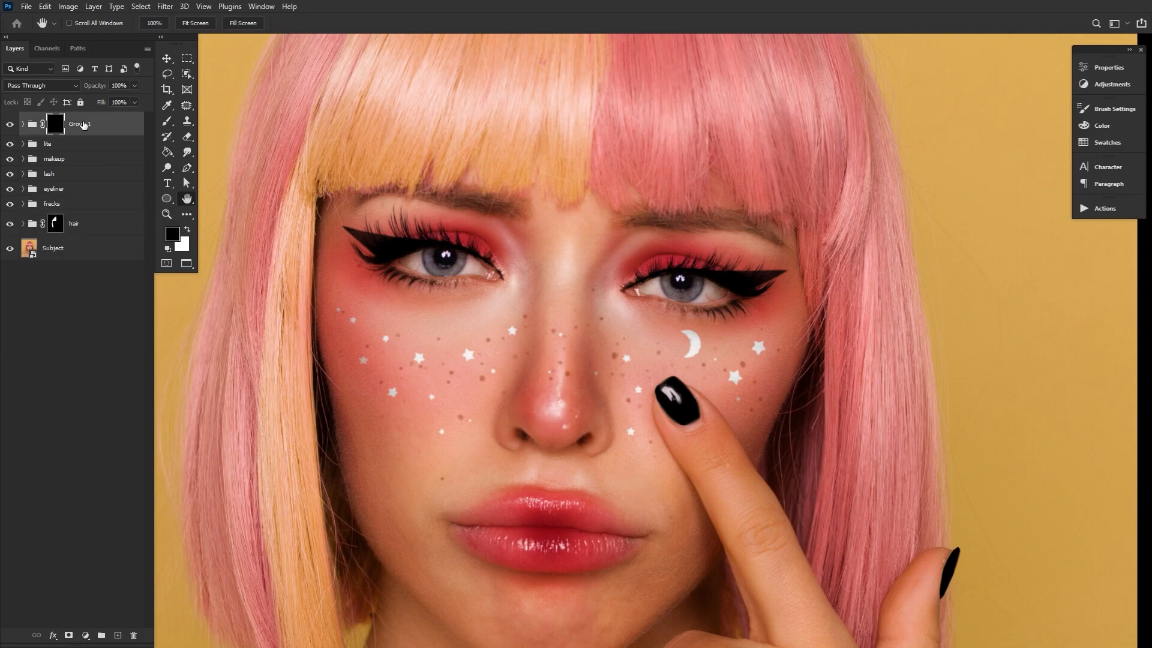
key("ctrl+j")
right_click(58, 125)
left_click(84, 147)
left_click(69, 635)
key("ctrl+i")
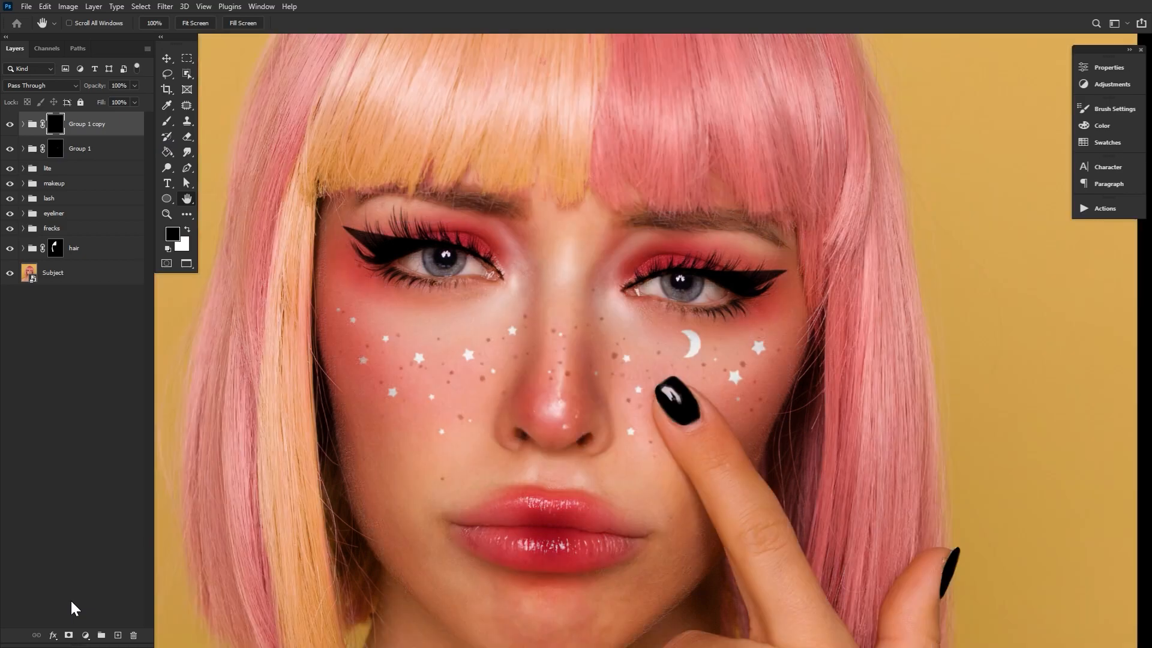
Paint tiny white dots among the stars on the copied group's mask with a very small white brush
left_click(167, 123)
left_click(75, 23)
key("Return")
key("bracketleft")
key("bracketleft")
key("bracketleft")
key("bracketleft")
key("bracketleft")
key("bracketleft")
key("bracketleft")
key("bracketleft")
key("bracketleft")
key("bracketleft")
key("bracketleft")
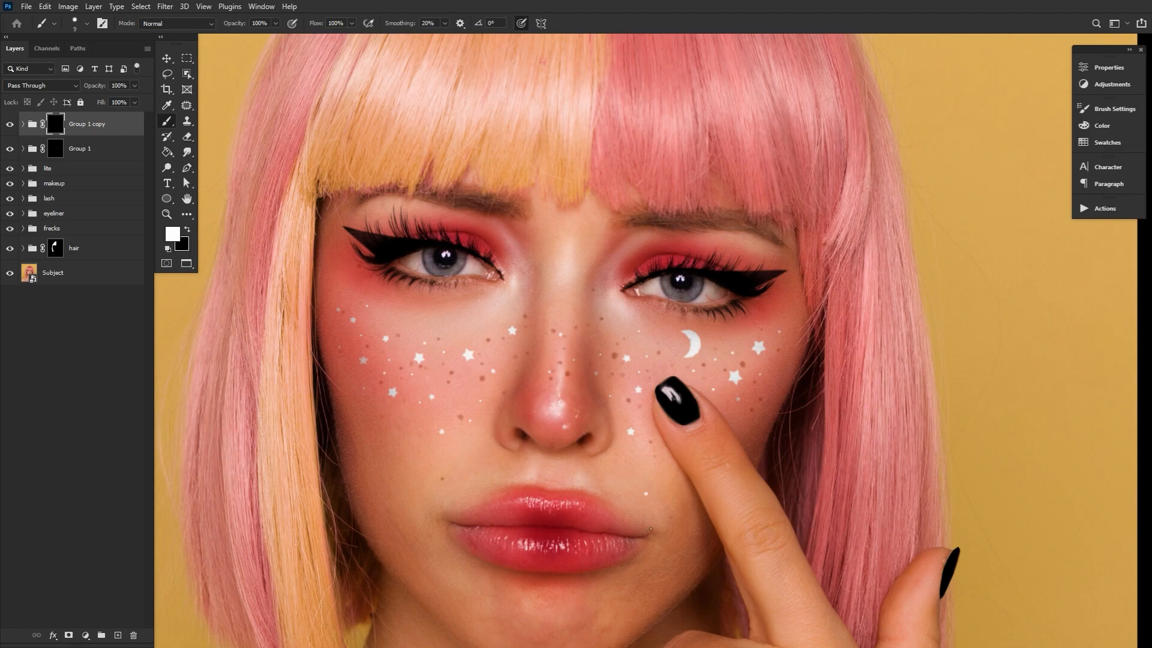
Apply a Gaussian Blur to the dots on the copied group's mask
left_click(165, 7)
mouse_move(180, 146)
left_click(360, 201)
left_click(367, 274)
mouse_move(527, 345)
left_mouse_down()
mouse_move(547, 343)
mouse_move(484, 354)
mouse_move(509, 351)
left_mouse_up()
left_click_drag(384, 280, 387, 213)
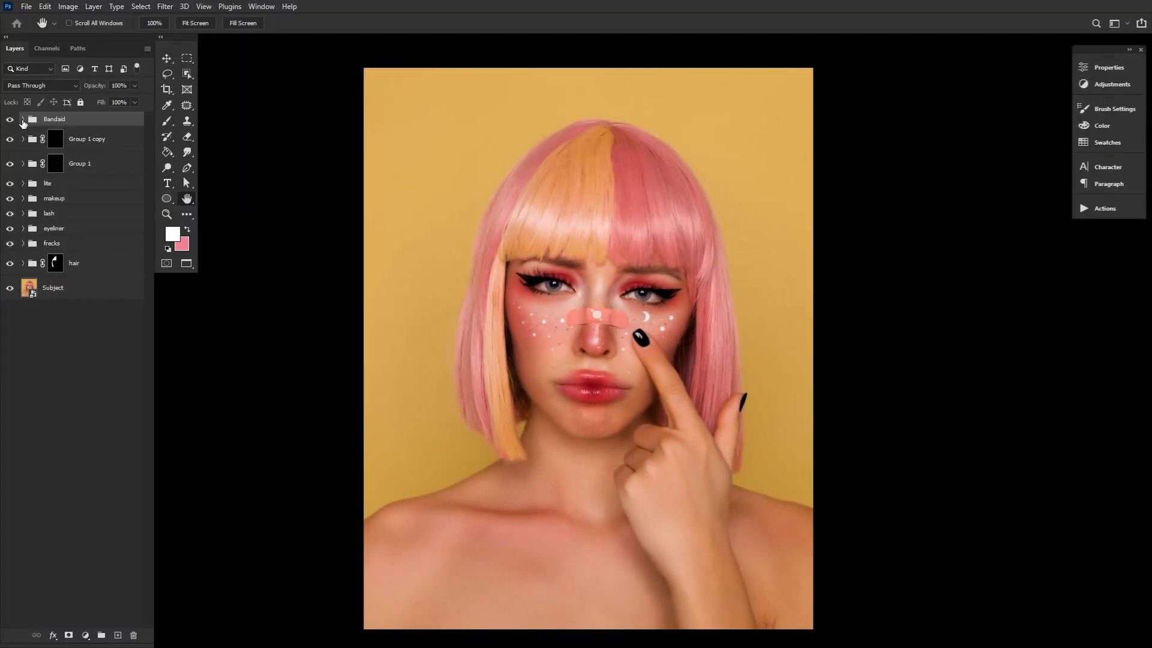
Examine the Bandaid group's smart object, the clipped layer above it and its smart filters by toggling their visibility
left_click(23, 120)
left_click(91, 170)
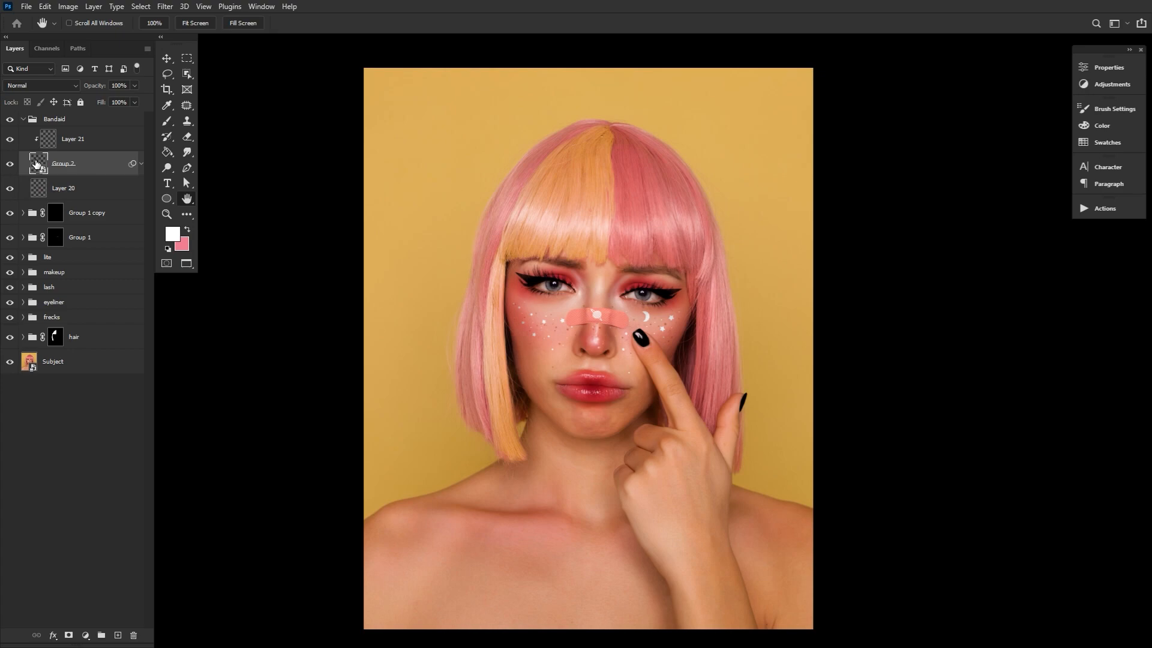
double_click(36, 163)
left_click(14, 144)
left_click(14, 144)
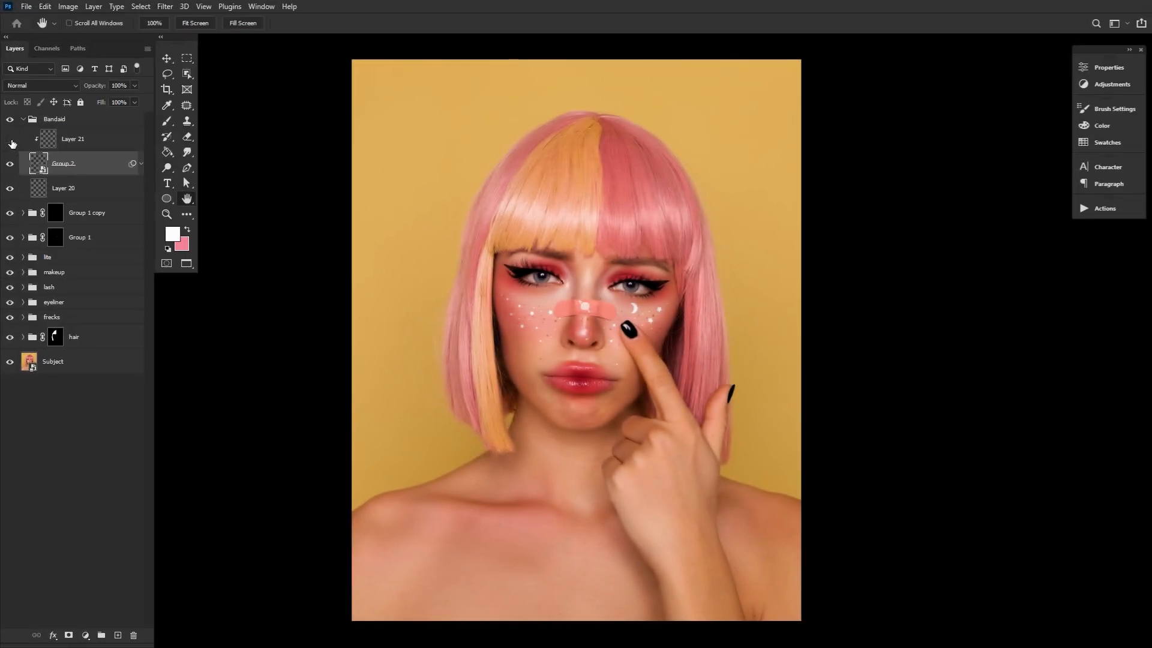
left_click(141, 165)
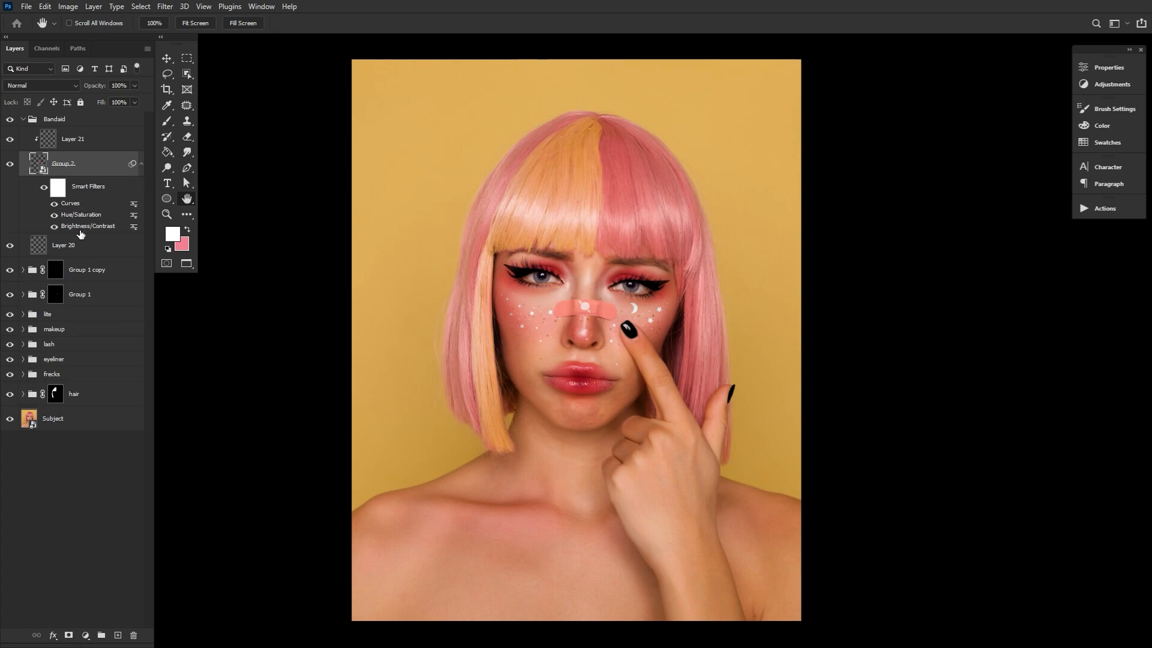
left_click(44, 188)
left_click(45, 188)
left_click(24, 120)
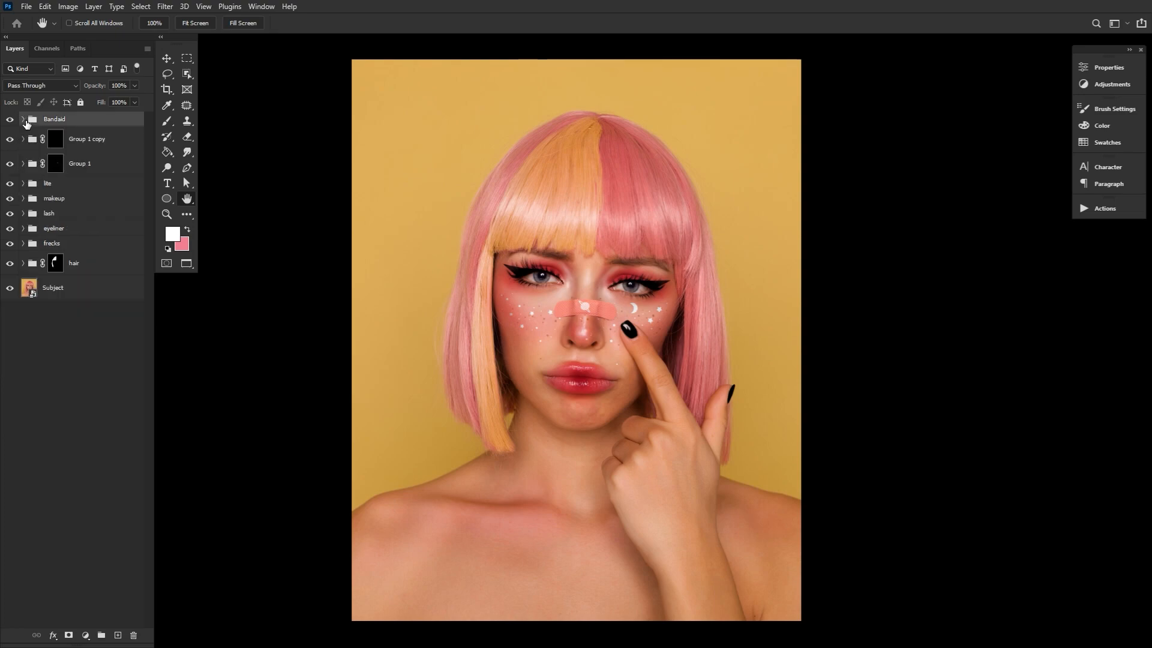